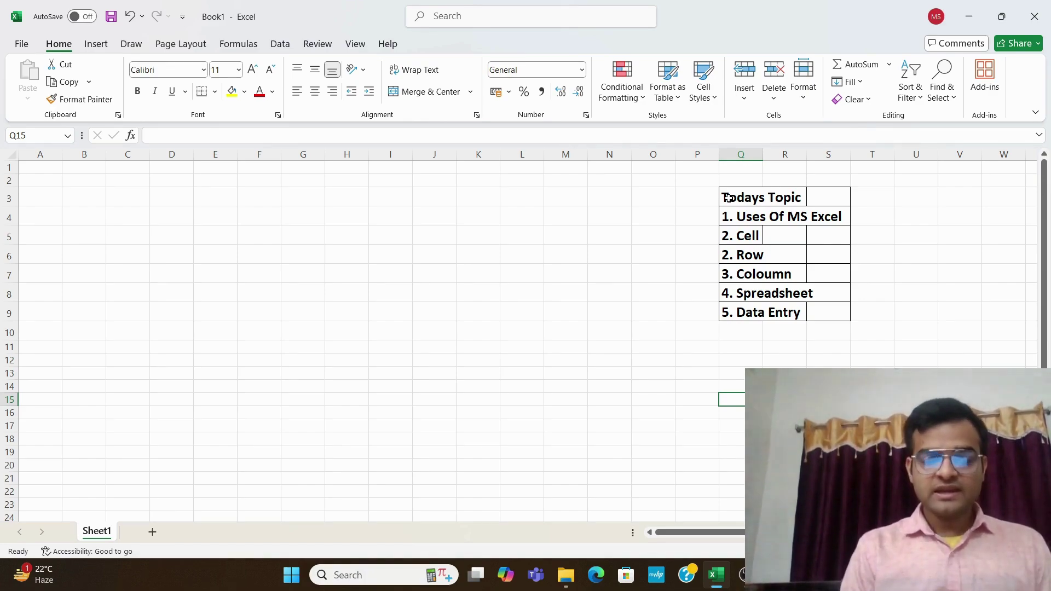
click(363, 242)
click(289, 228)
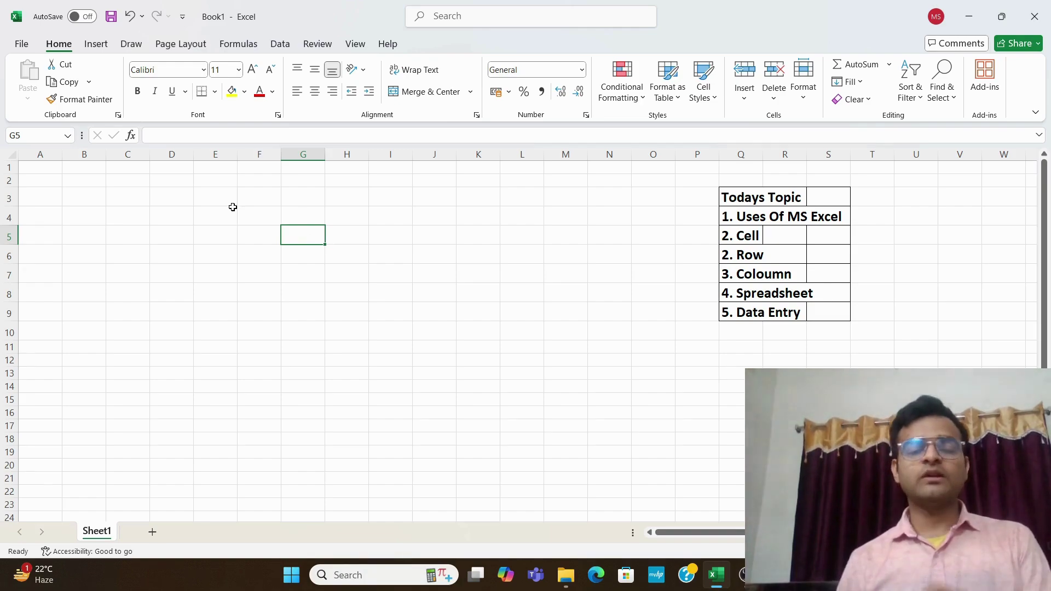
click(432, 235)
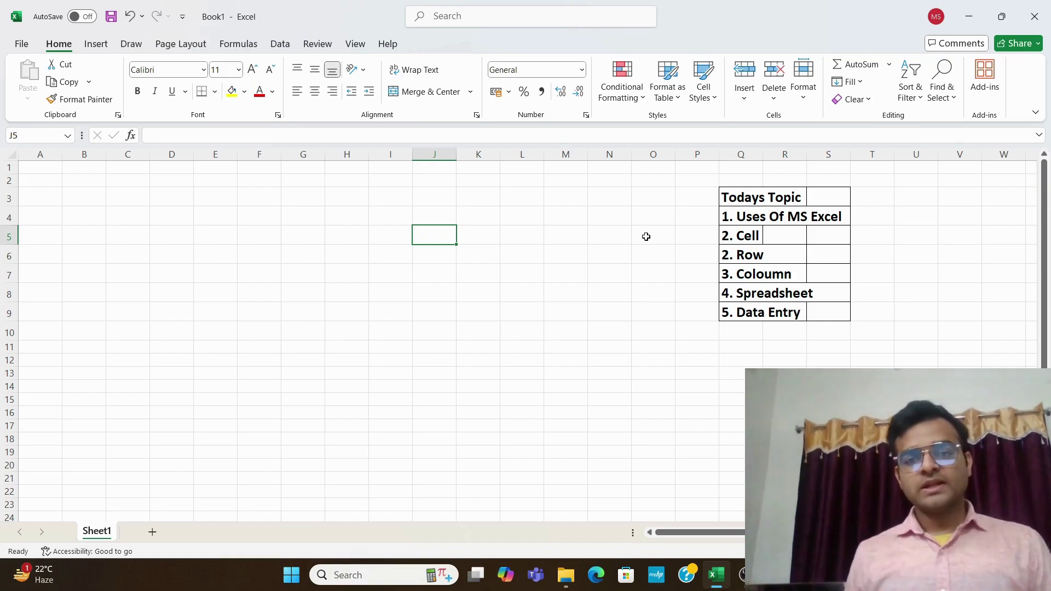
Step: Examine the Cell topic entry and single cells across the grid, including E4, A1, B1 and E6
click(742, 237)
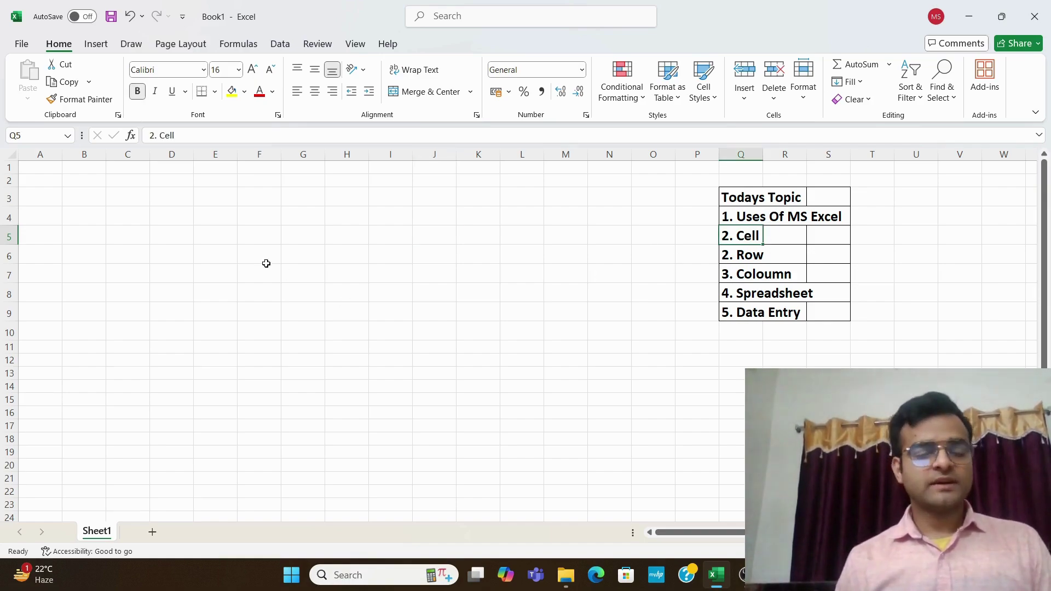
click(207, 216)
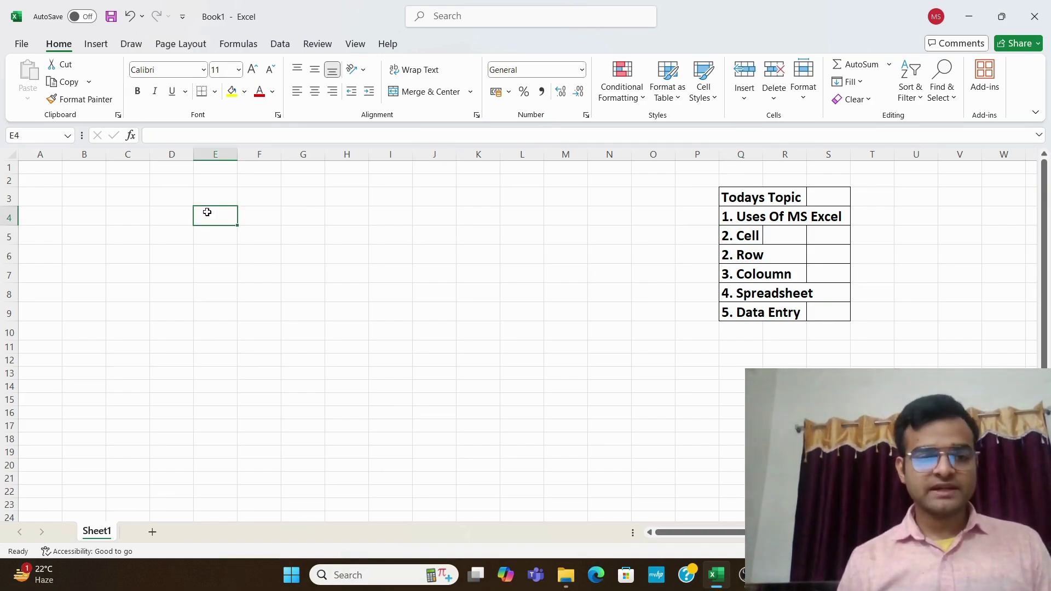
click(36, 171)
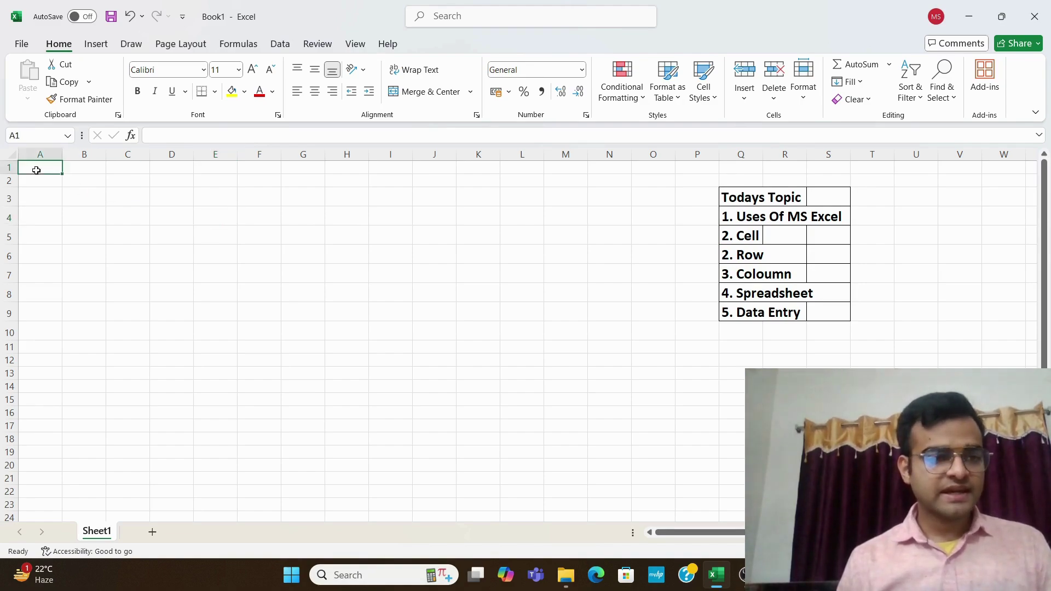
click(80, 167)
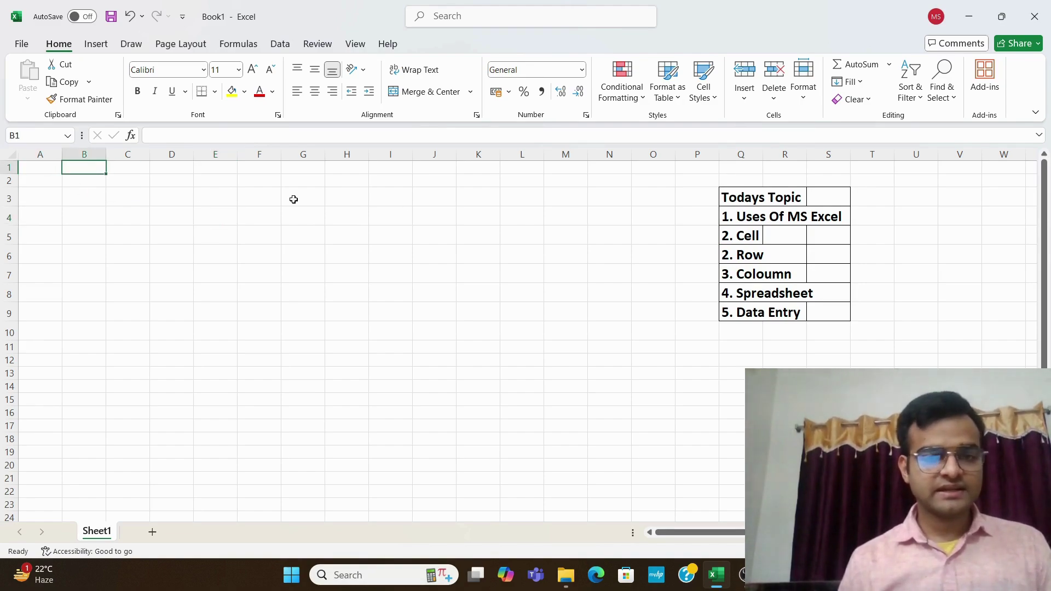
click(205, 397)
click(251, 321)
click(202, 257)
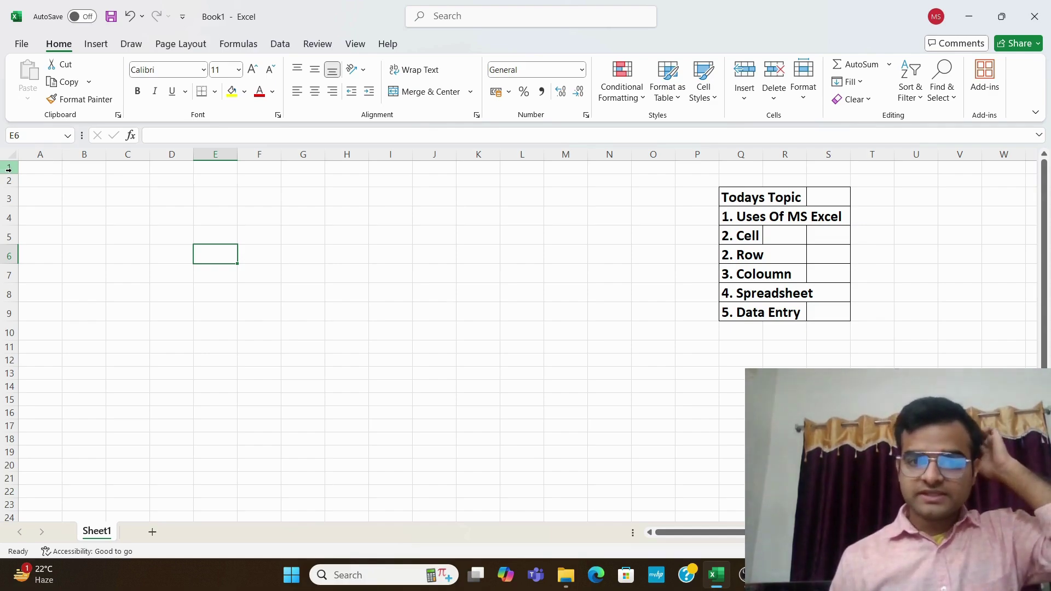
Step: Highlight column A and row 1 for comparison, and examine further whole columns including B, C, D, M and N
click(34, 154)
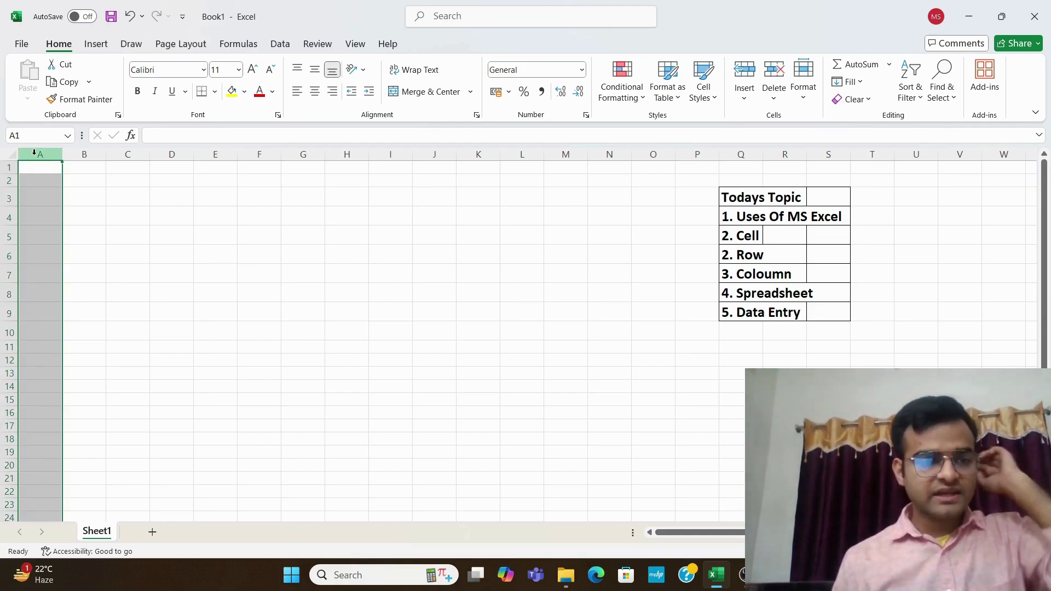
click(10, 168)
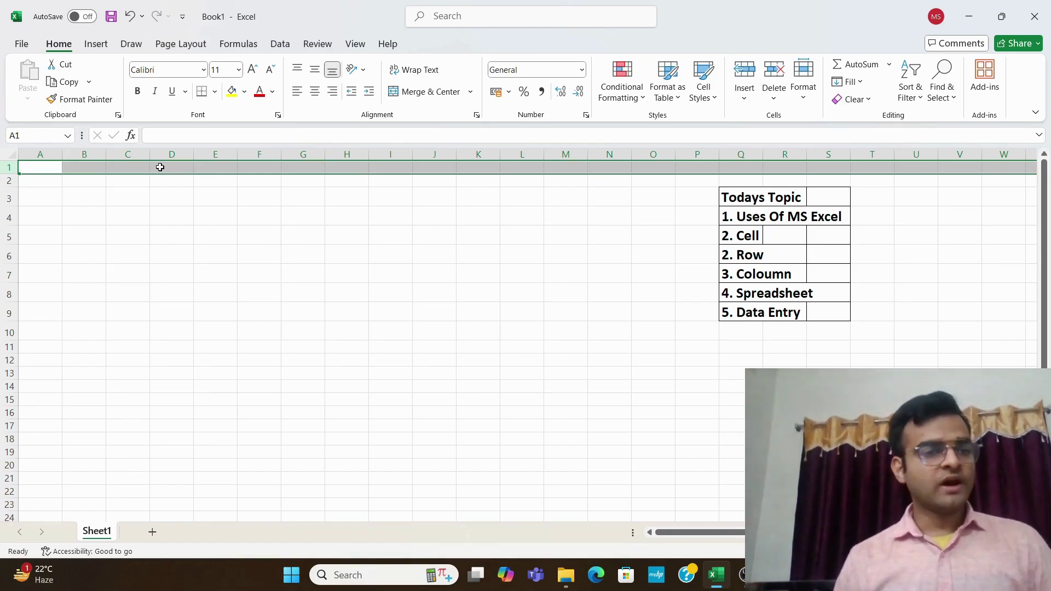
click(94, 151)
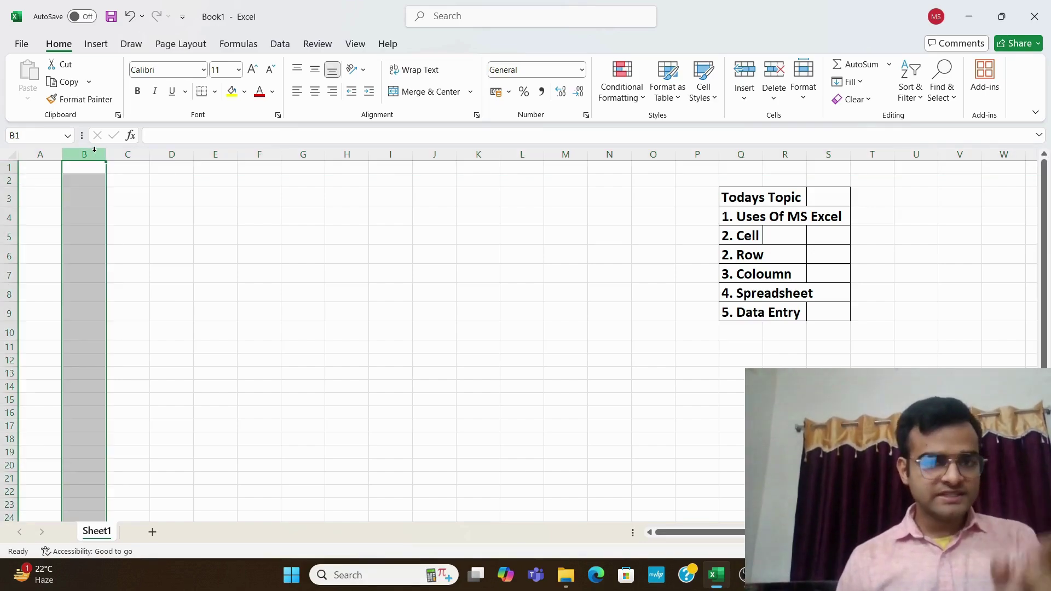
click(125, 155)
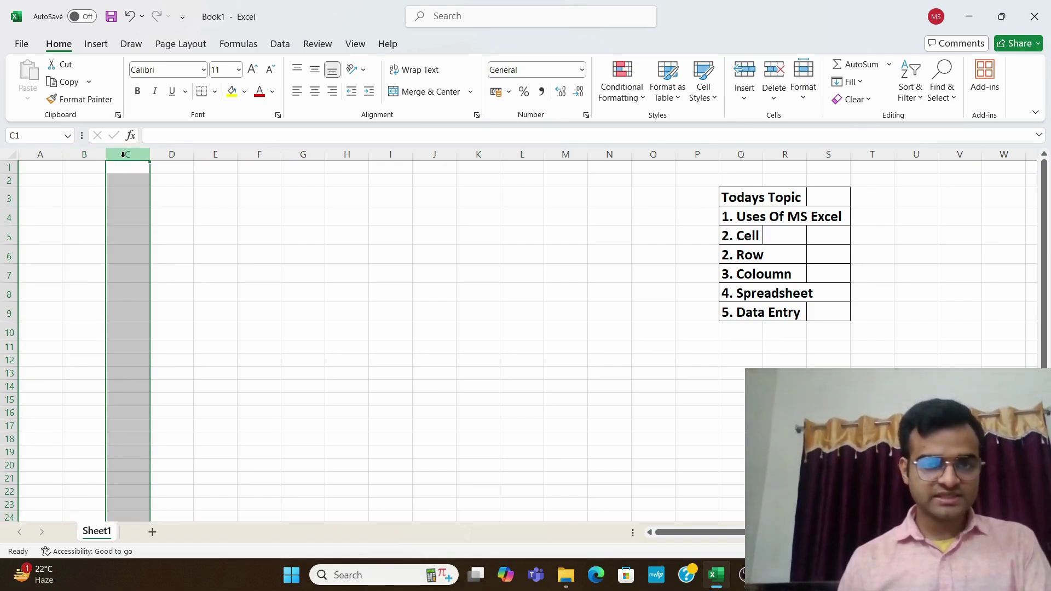
click(174, 155)
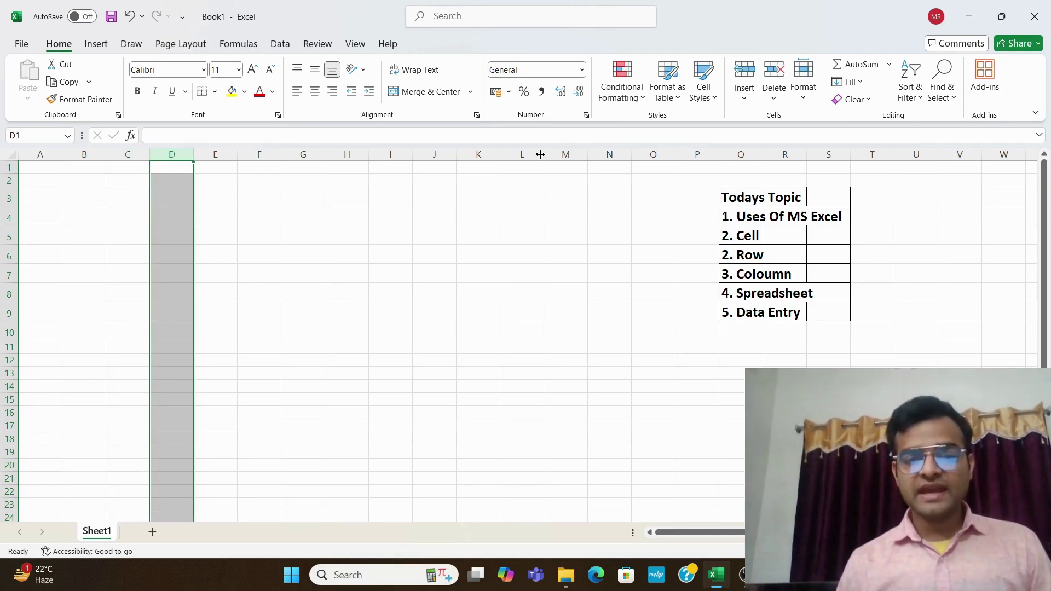
click(523, 154)
click(567, 153)
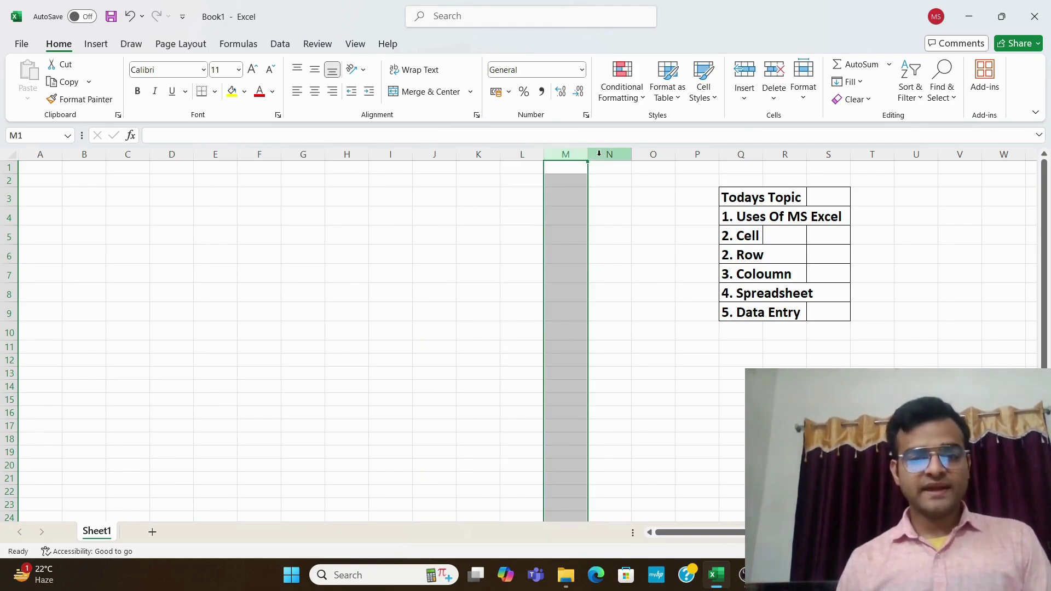
click(597, 154)
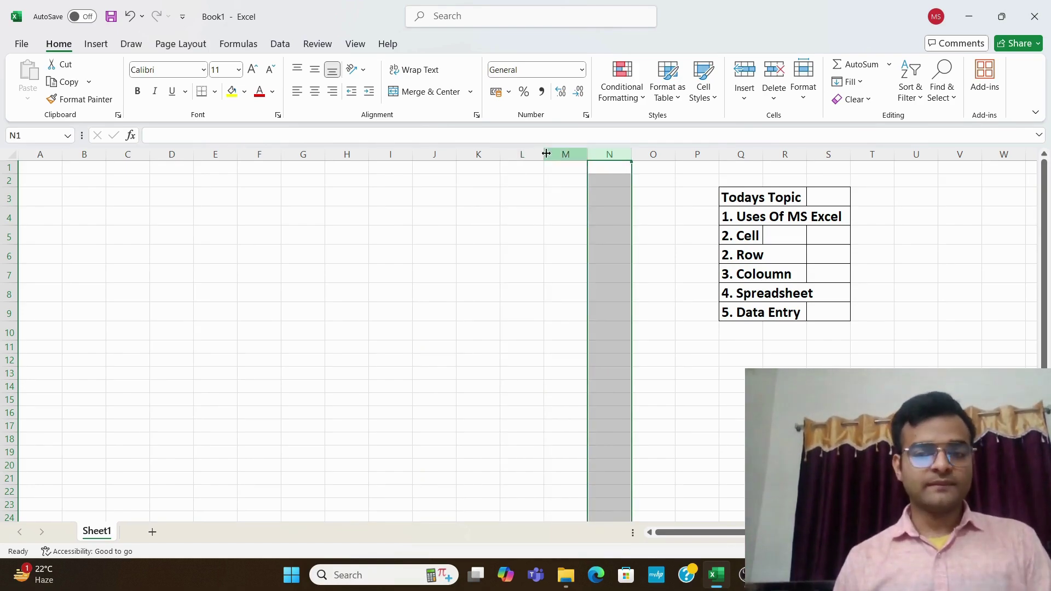
Step: Highlight entire rows one at a time, including rows 1 and 9, to examine how rows run across the sheet
click(2, 180)
click(6, 167)
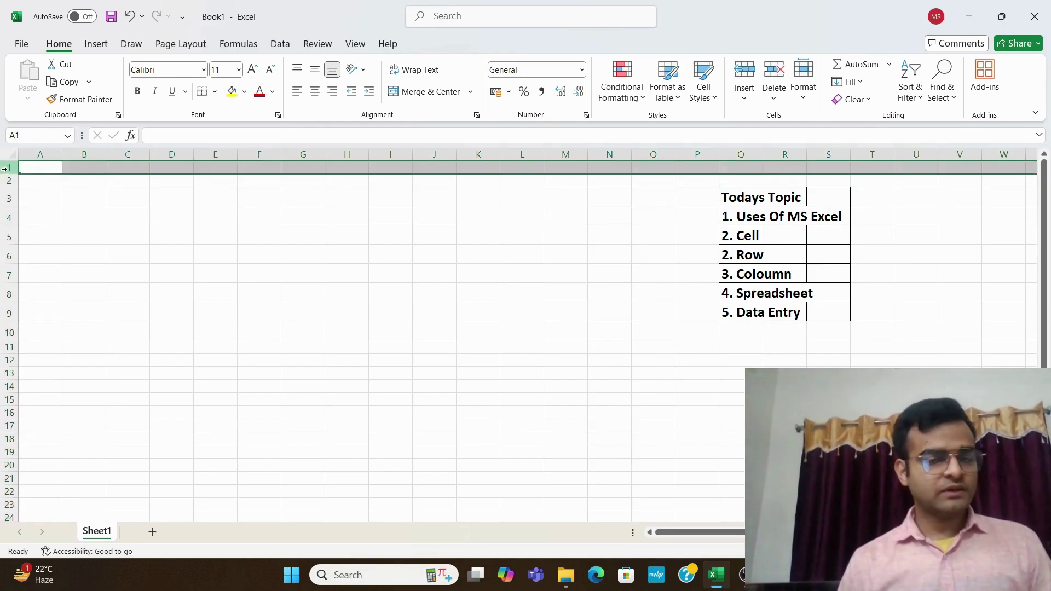
click(7, 255)
click(2, 311)
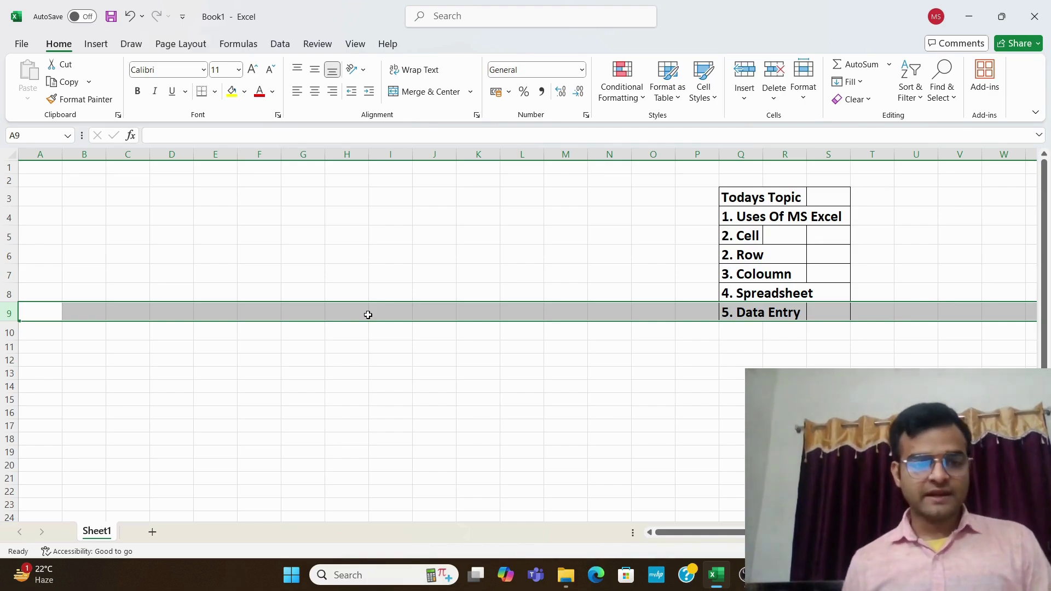
click(364, 298)
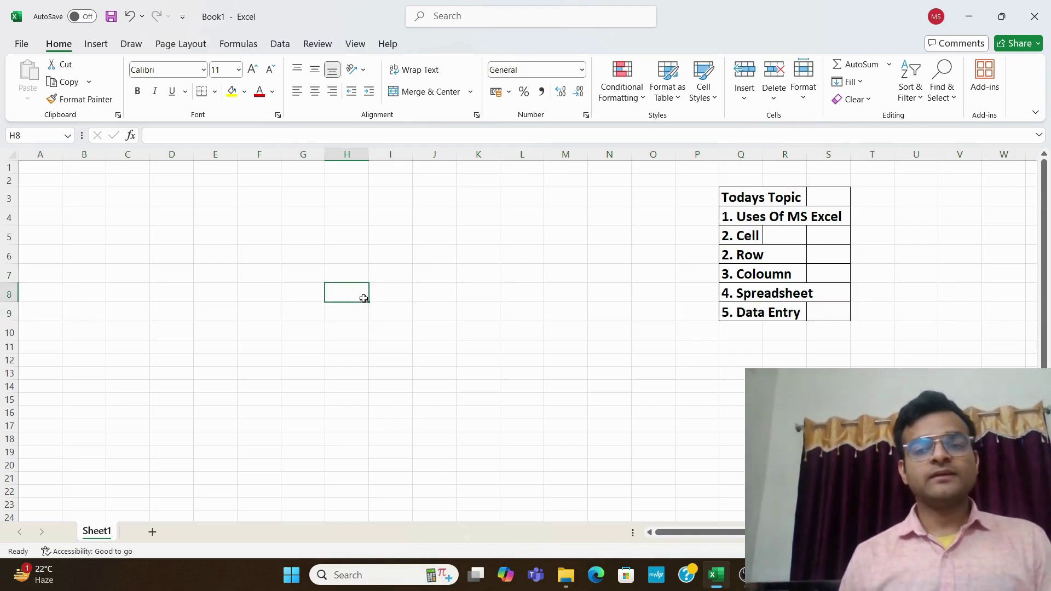
Step: Examine the Spreadsheet topic by highlighting the whole visible grid of rows and columns starting from A1, and clear the selection
click(275, 305)
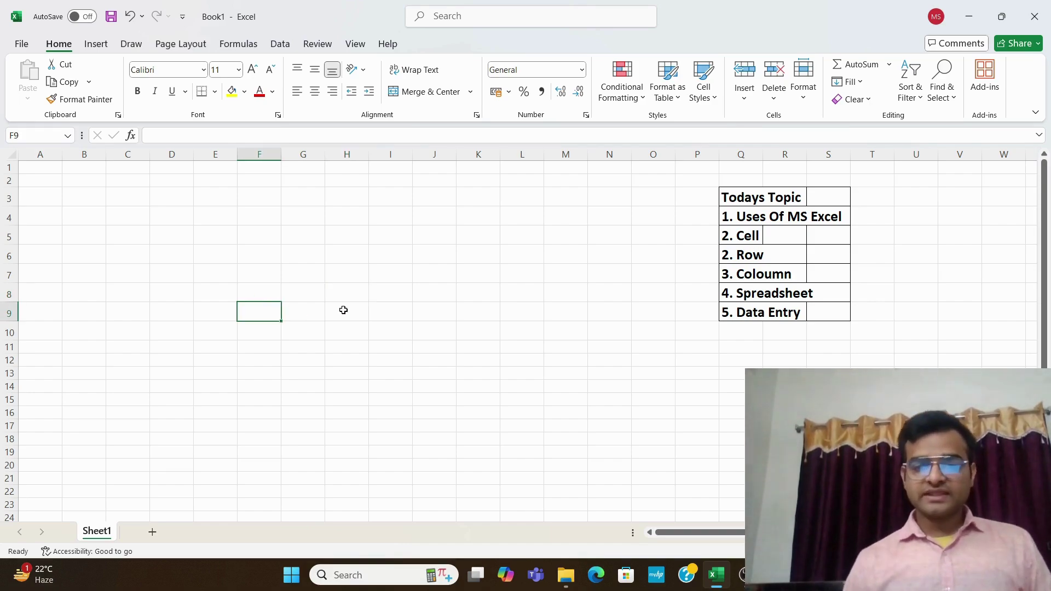
click(777, 291)
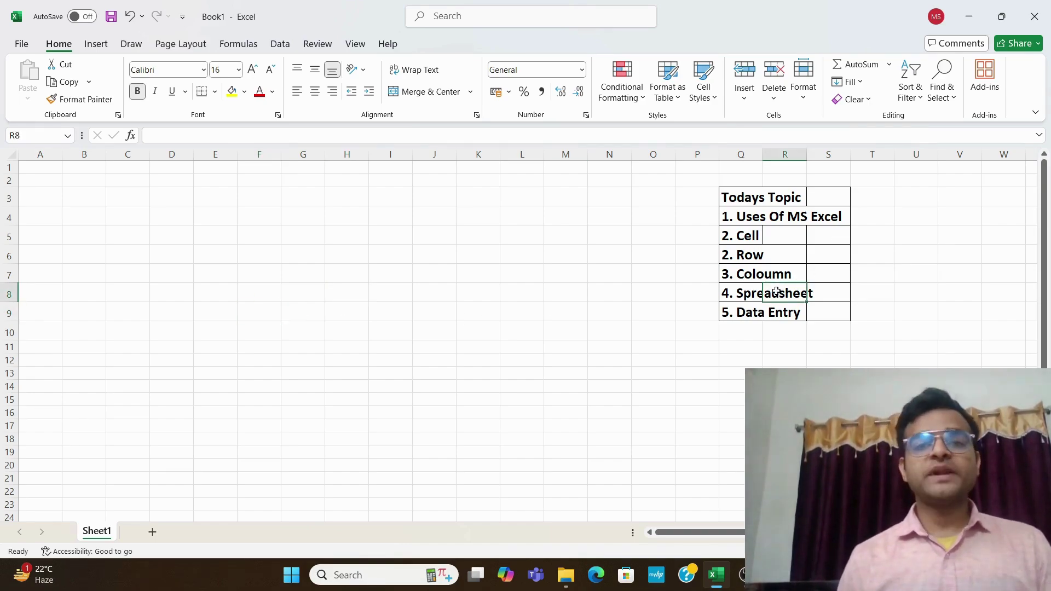
click(350, 247)
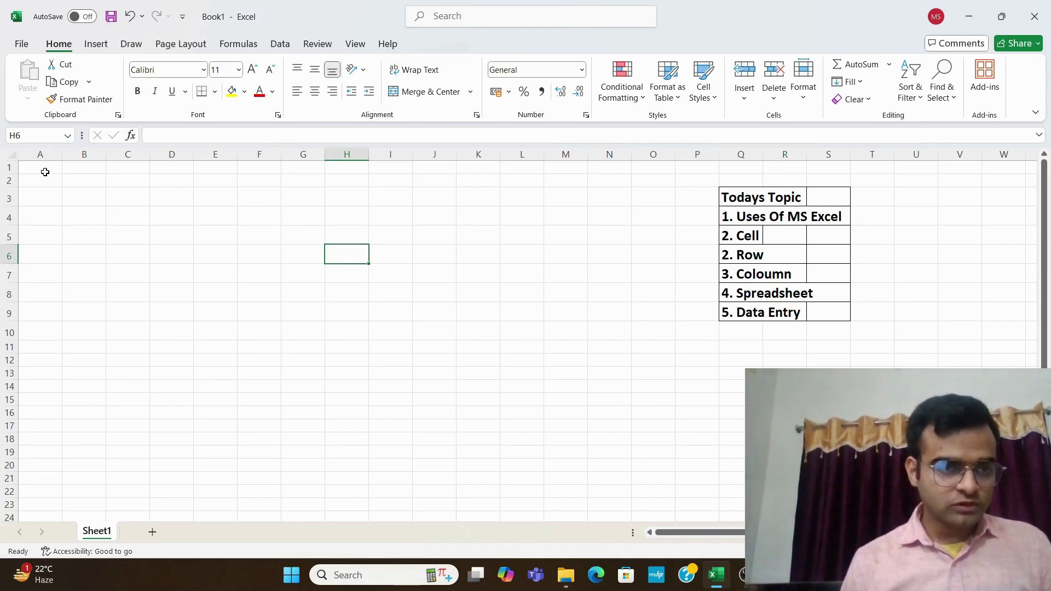
drag(45, 172, 1018, 517)
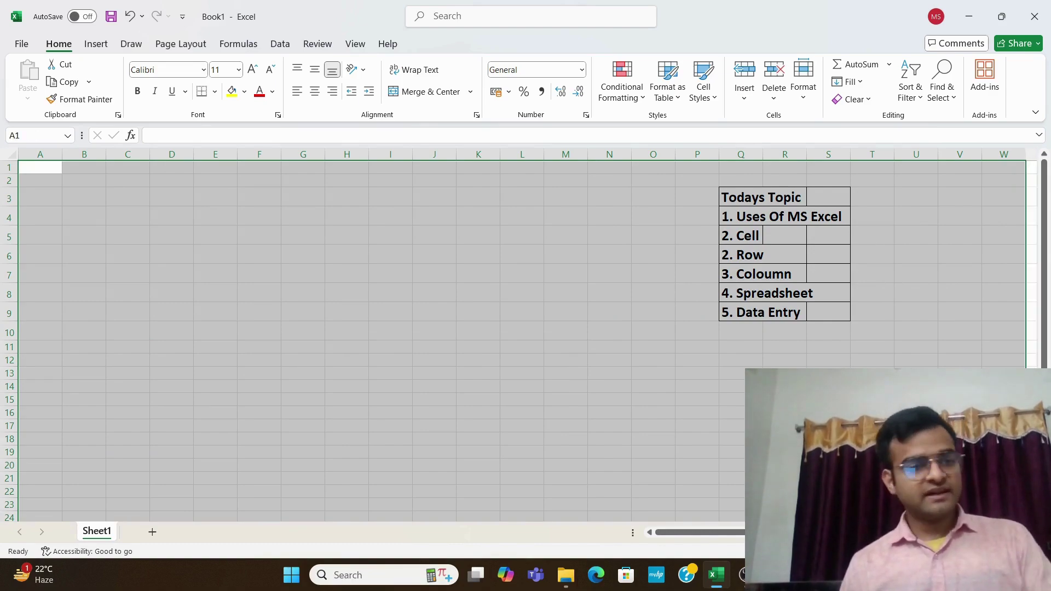
click(55, 165)
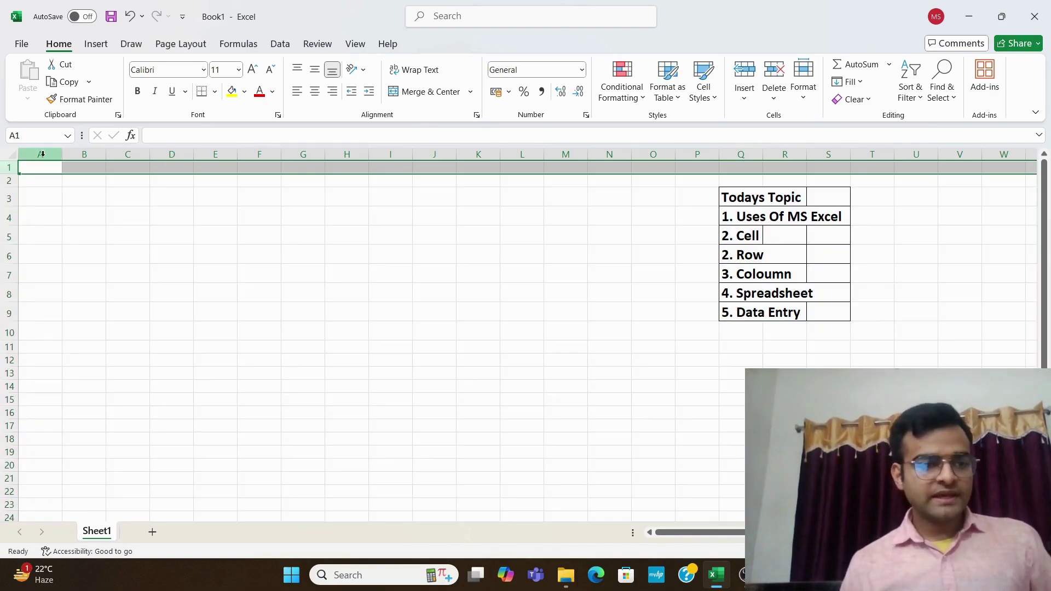
click(43, 153)
mouse_move(31, 164)
mouse_down()
mouse_move(876, 432)
mouse_move(980, 471)
mouse_move(1029, 518)
mouse_up()
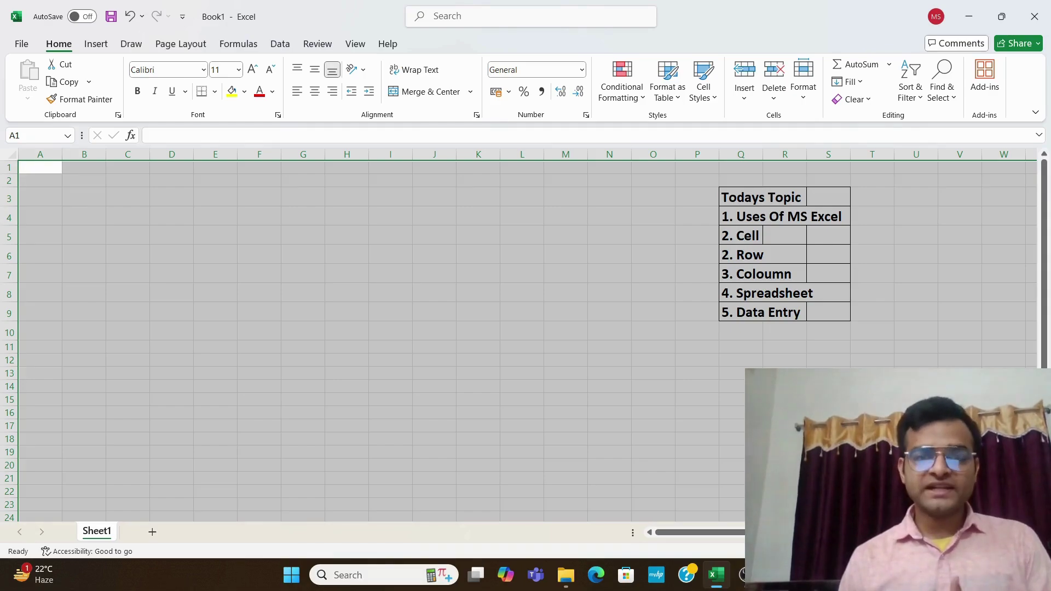
click(125, 256)
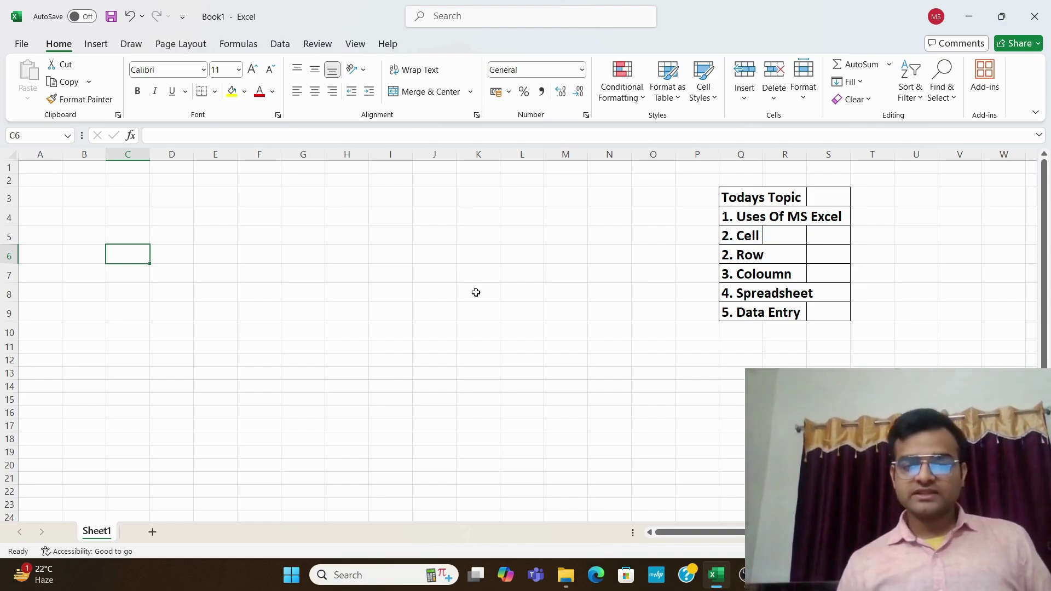
click(744, 311)
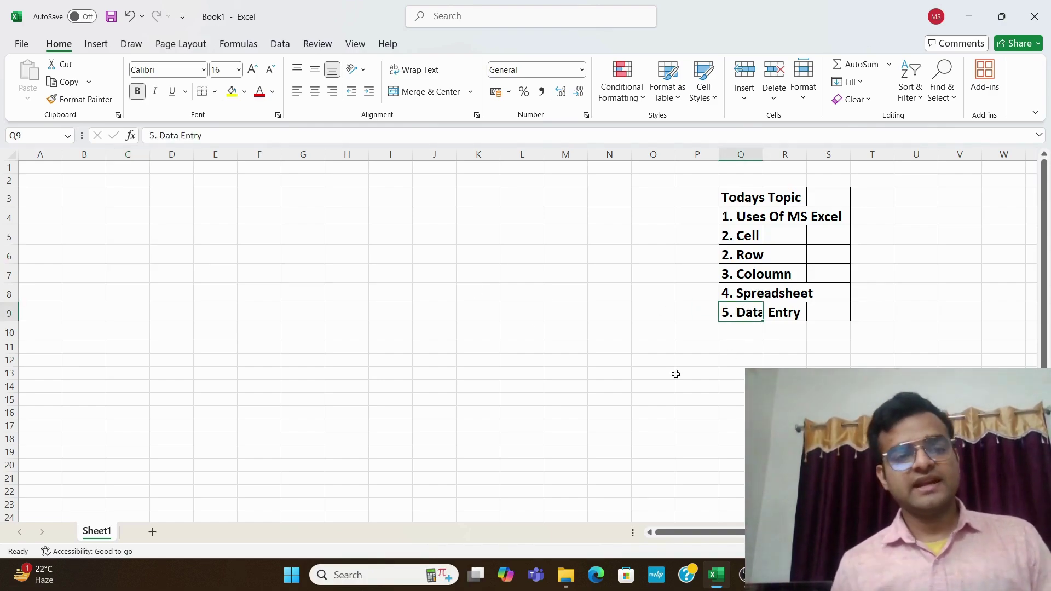
click(411, 300)
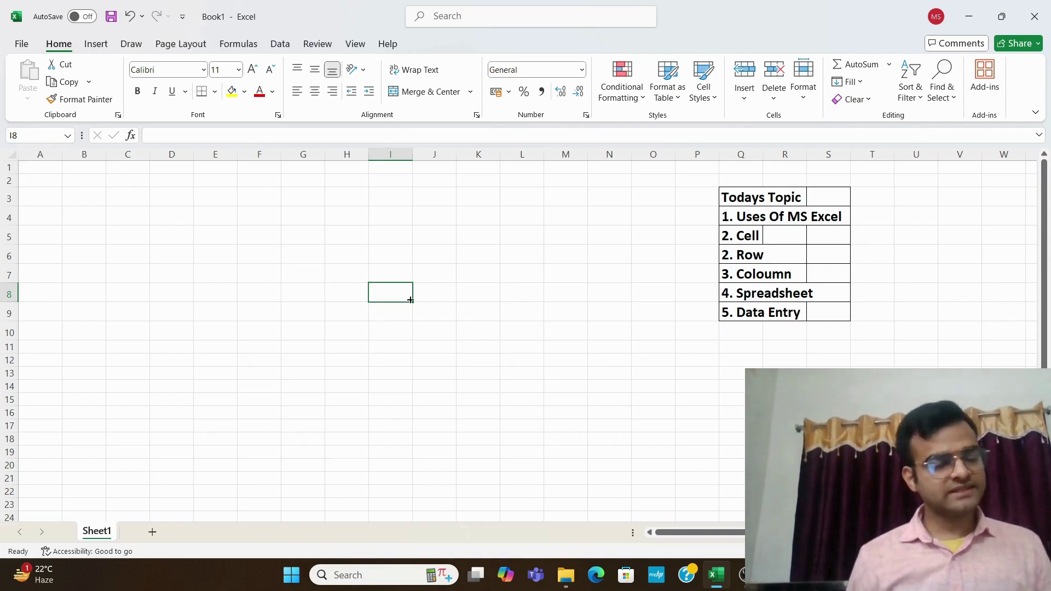
click(32, 166)
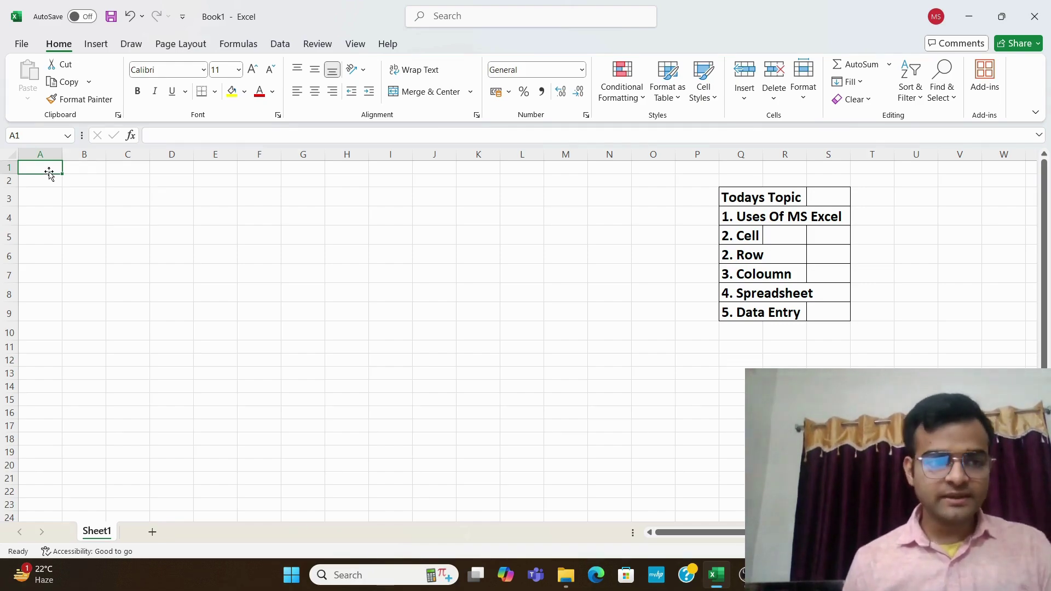
click(125, 211)
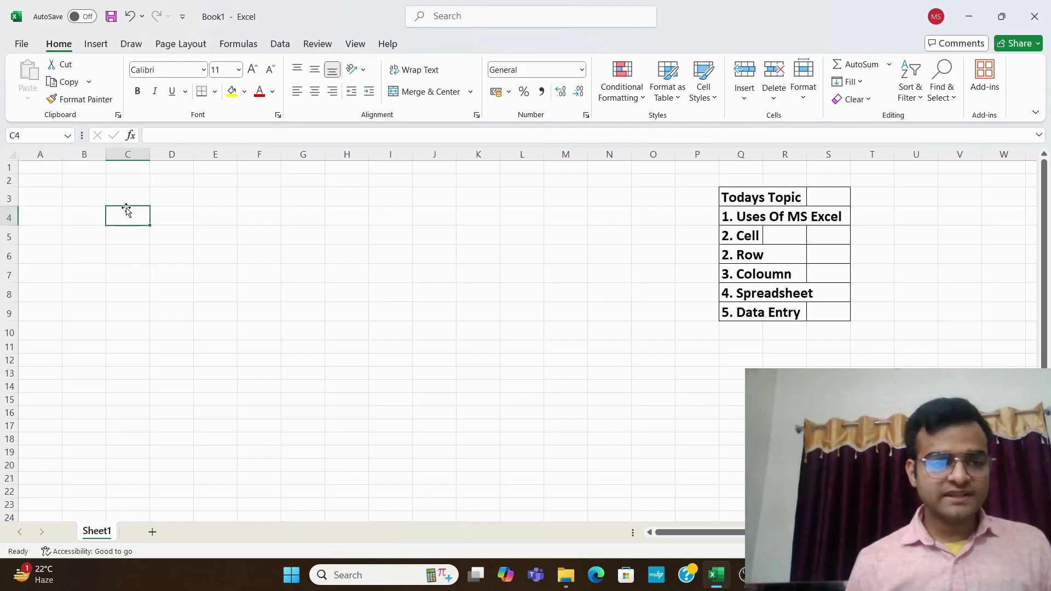
Step: Enter the column heading "Roll No." in cell A1
click(41, 166)
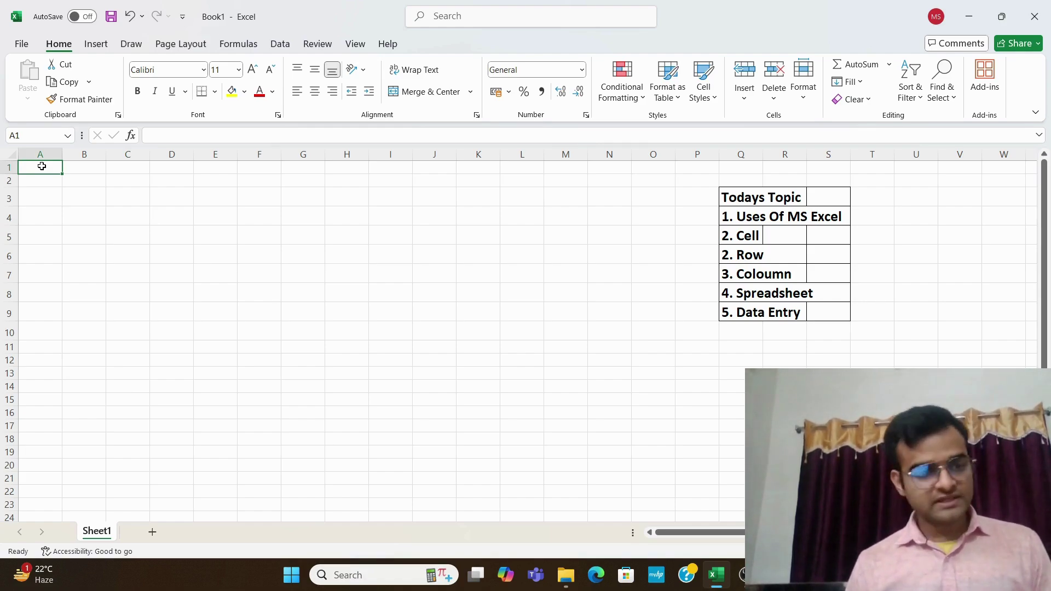
double_click(42, 167)
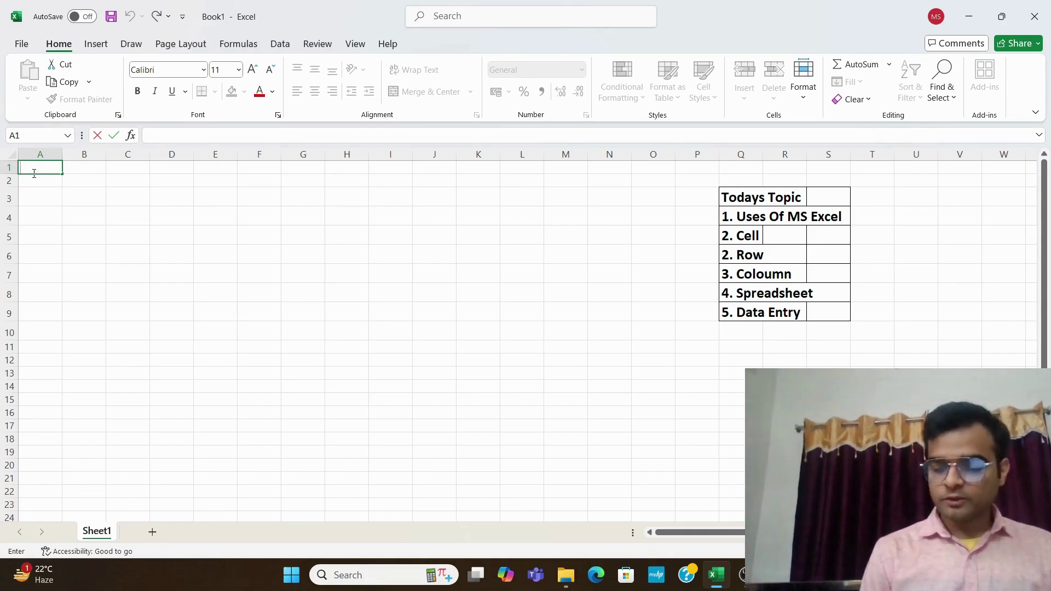
text(R)
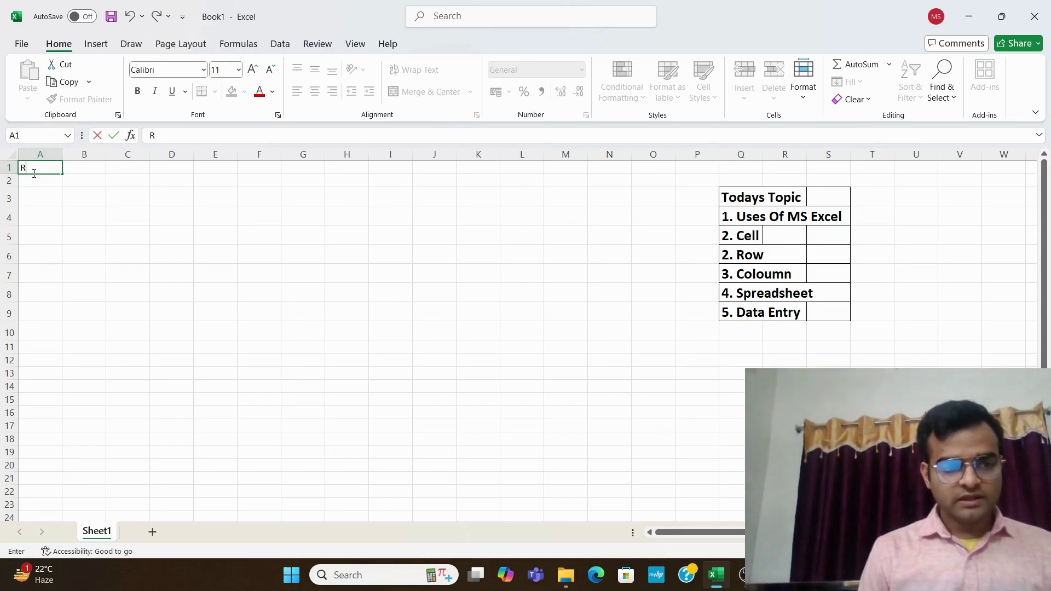
text(oll)
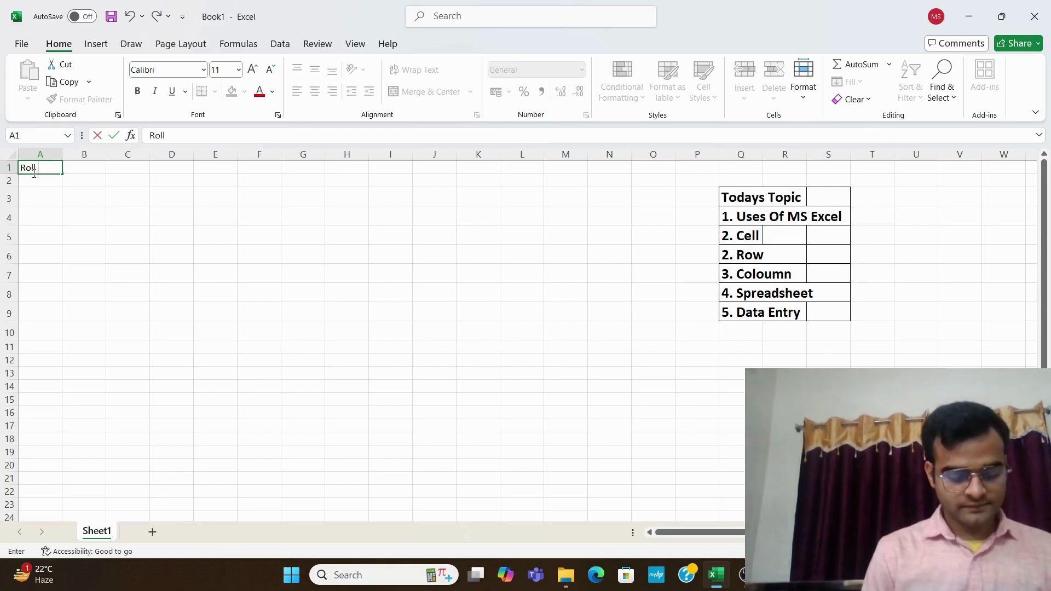
text( No.)
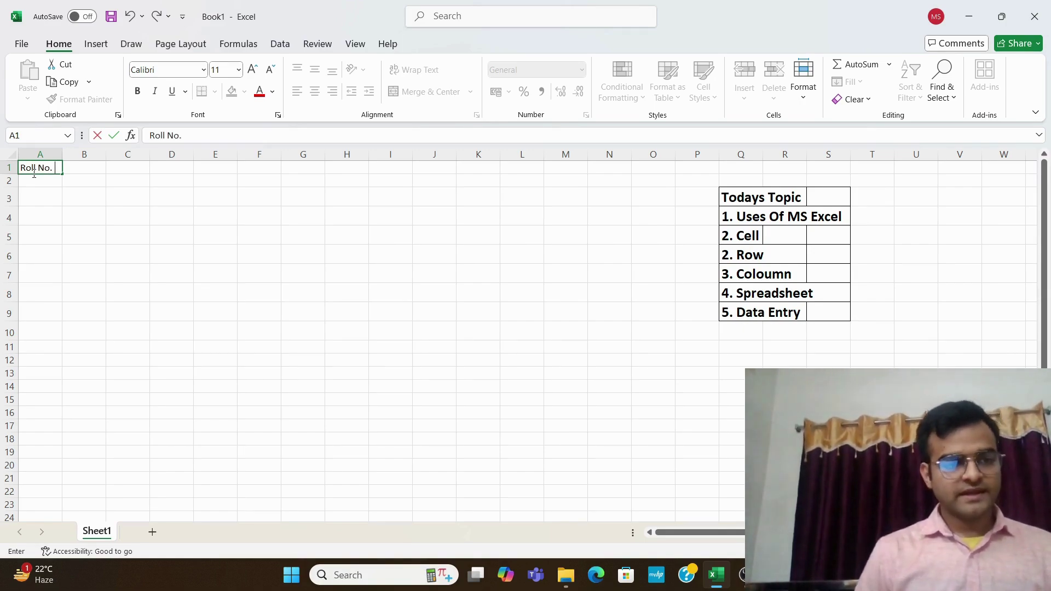
Step: Enter the column headings "Nam,e" in cell B1 and "Class" in cell C1
click(84, 169)
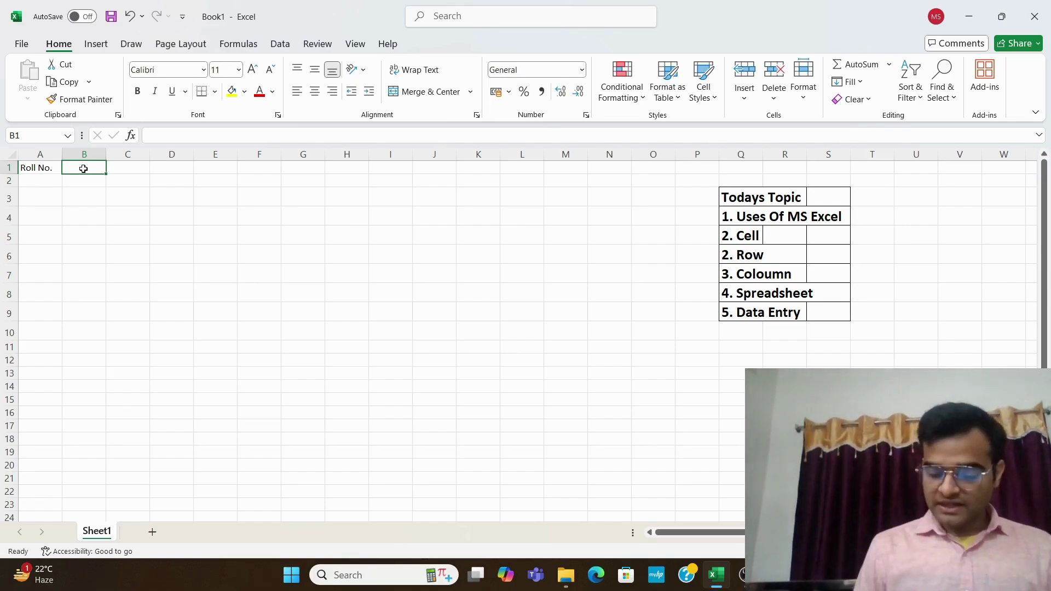
text(Nam,)
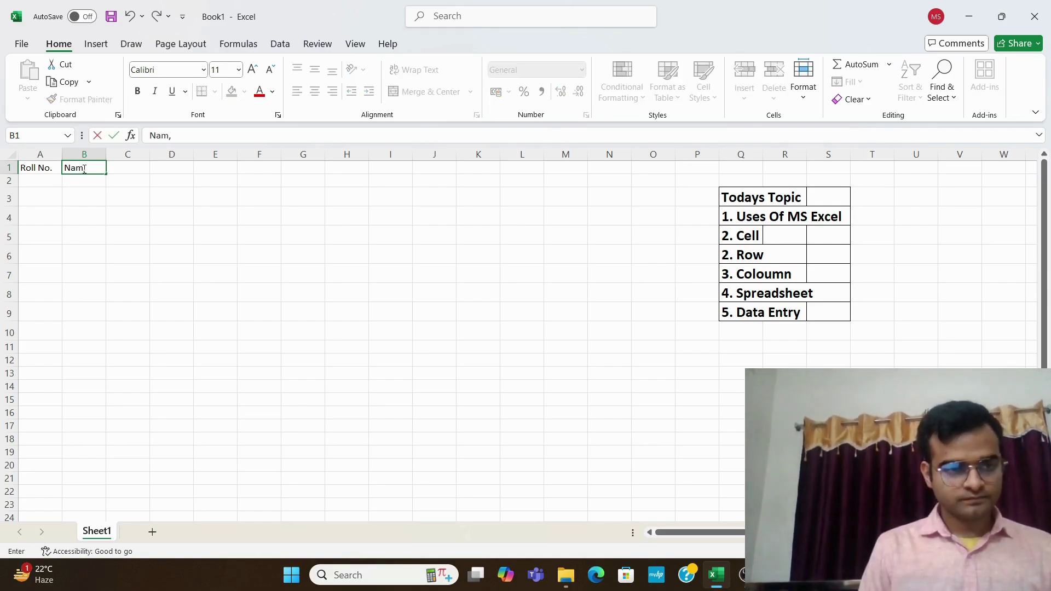
text(e)
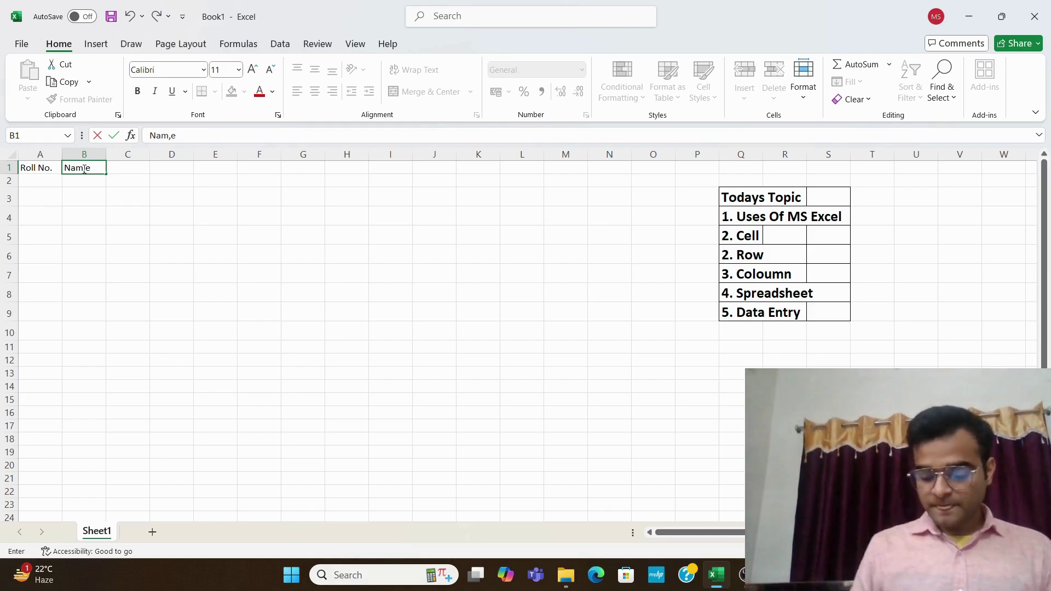
key(Tab)
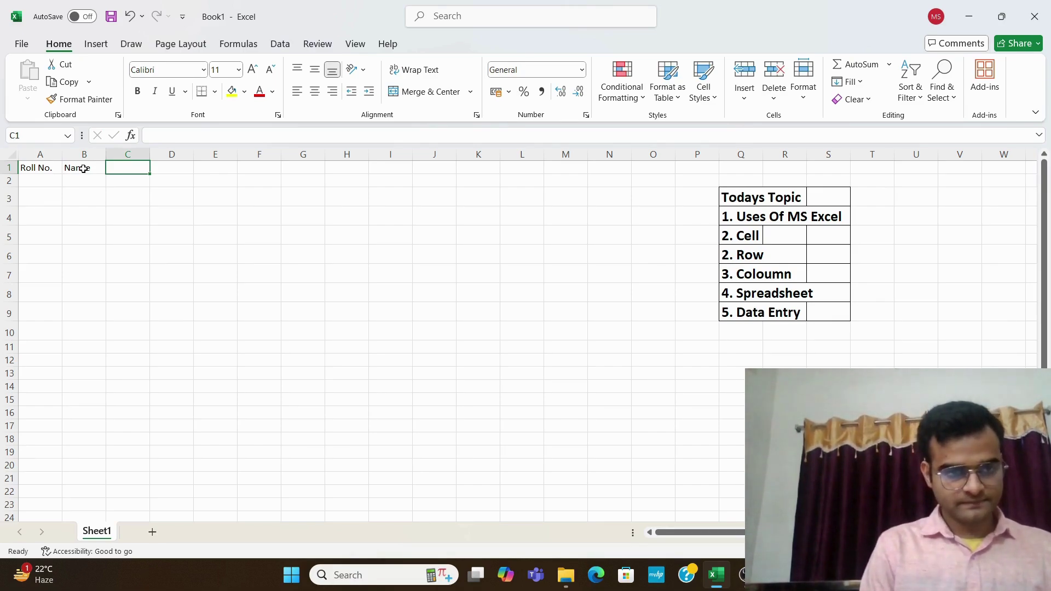
text(c)
key(BackSpace)
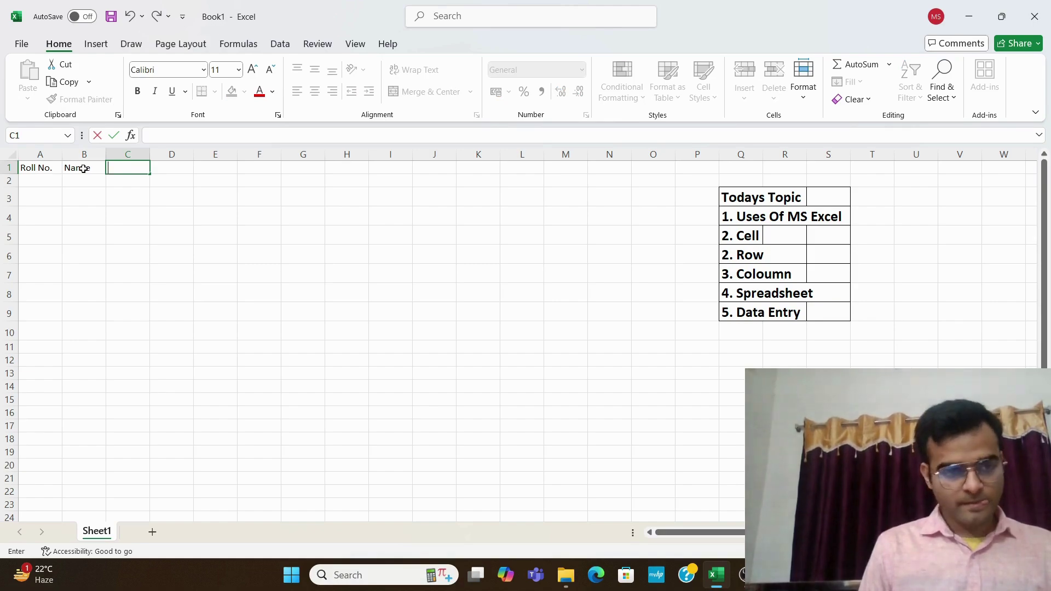
text(Class)
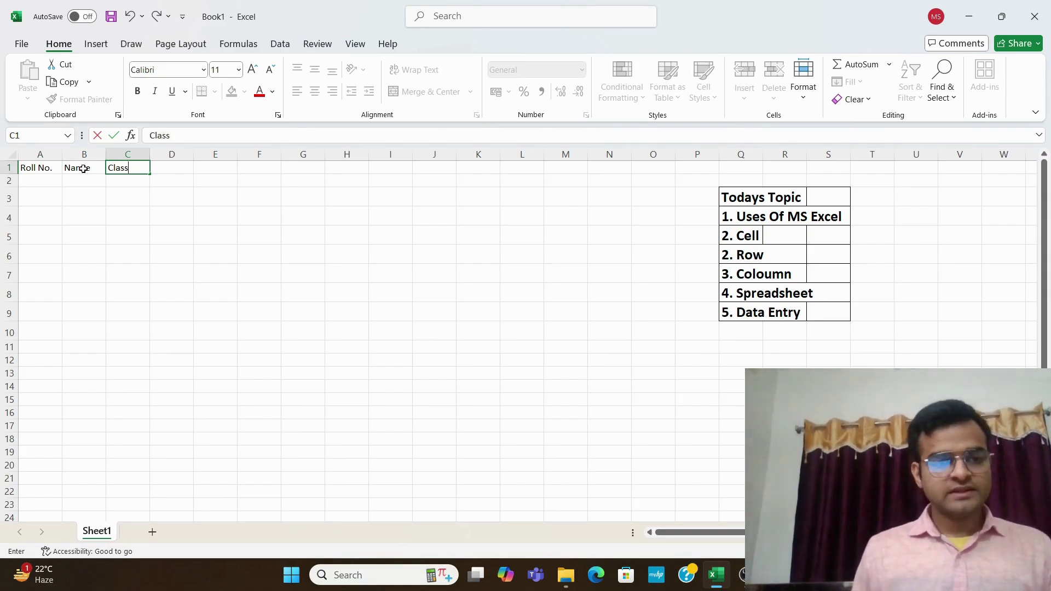
key(Tab)
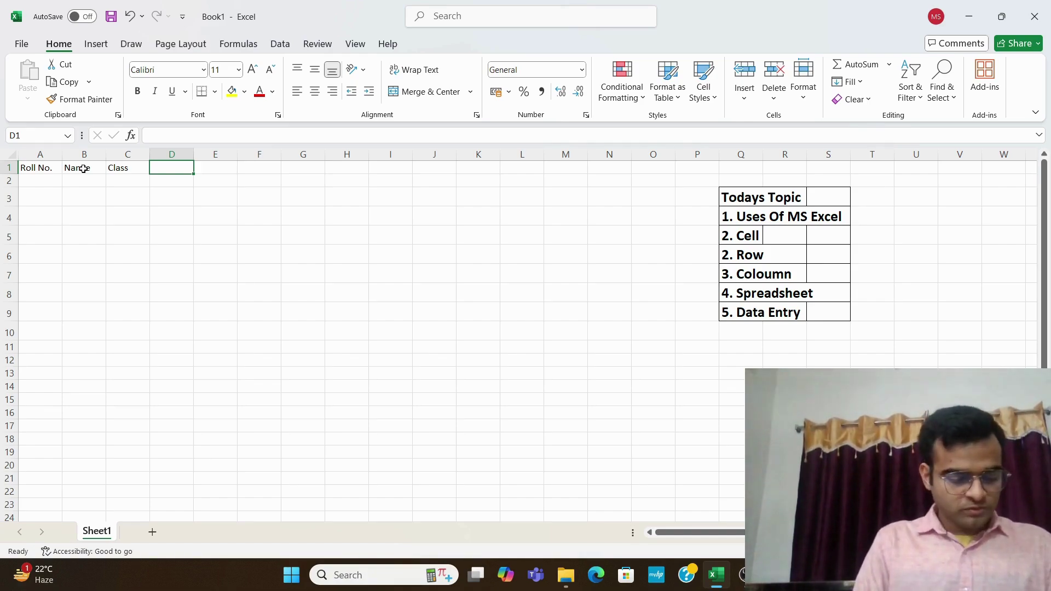
Step: Enter the date 2/12/2024 as the column heading in cell D1
text(2)
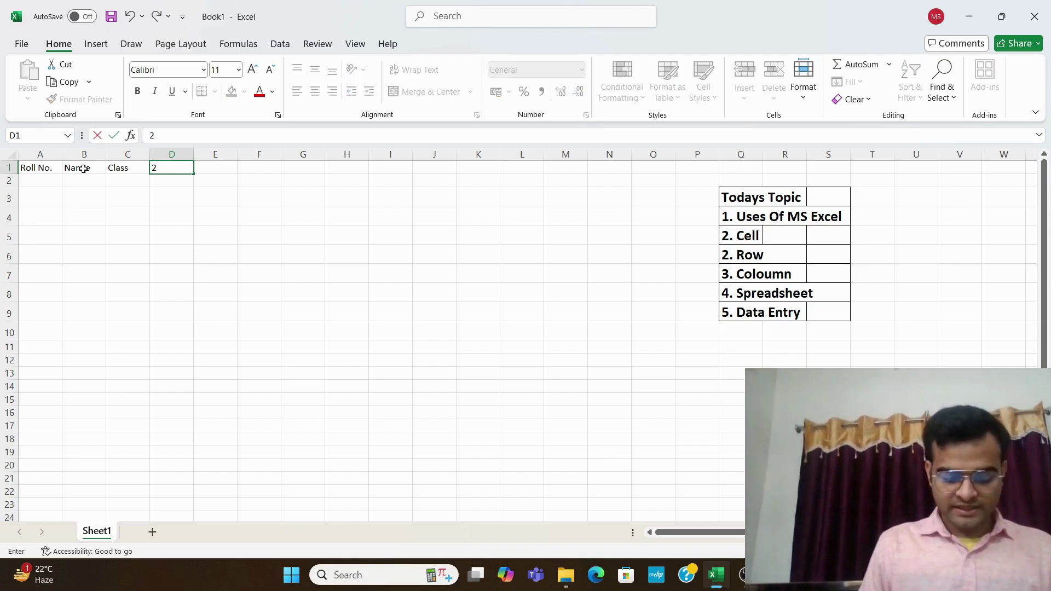
text(/)
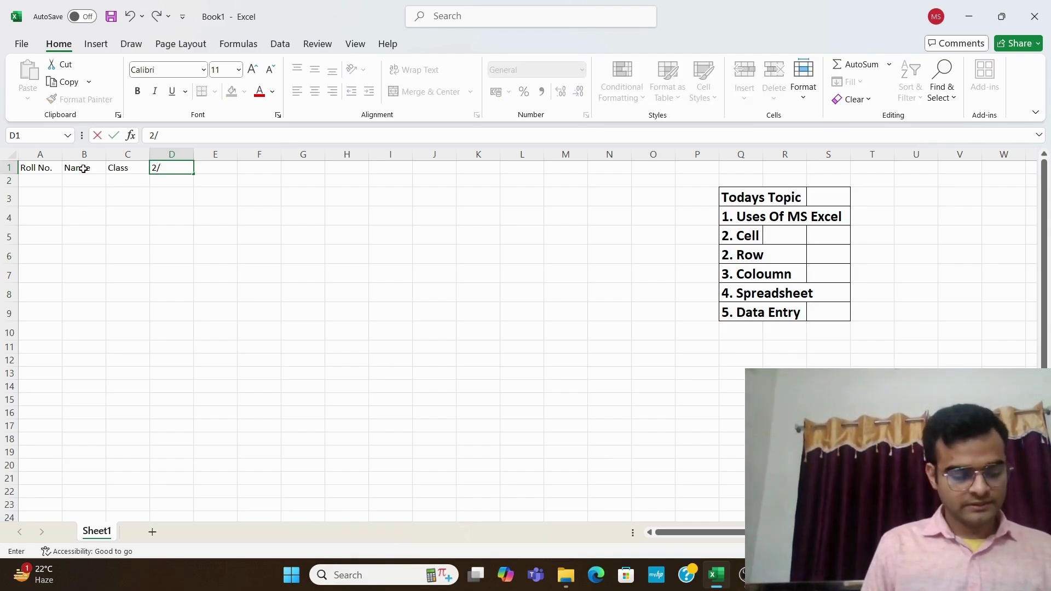
text(12)
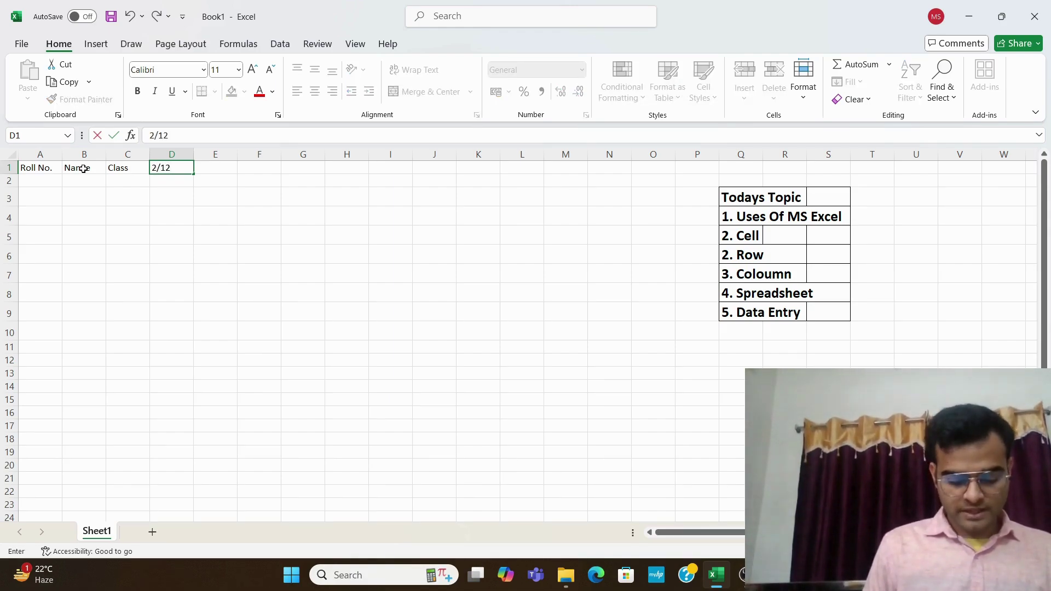
text(/202)
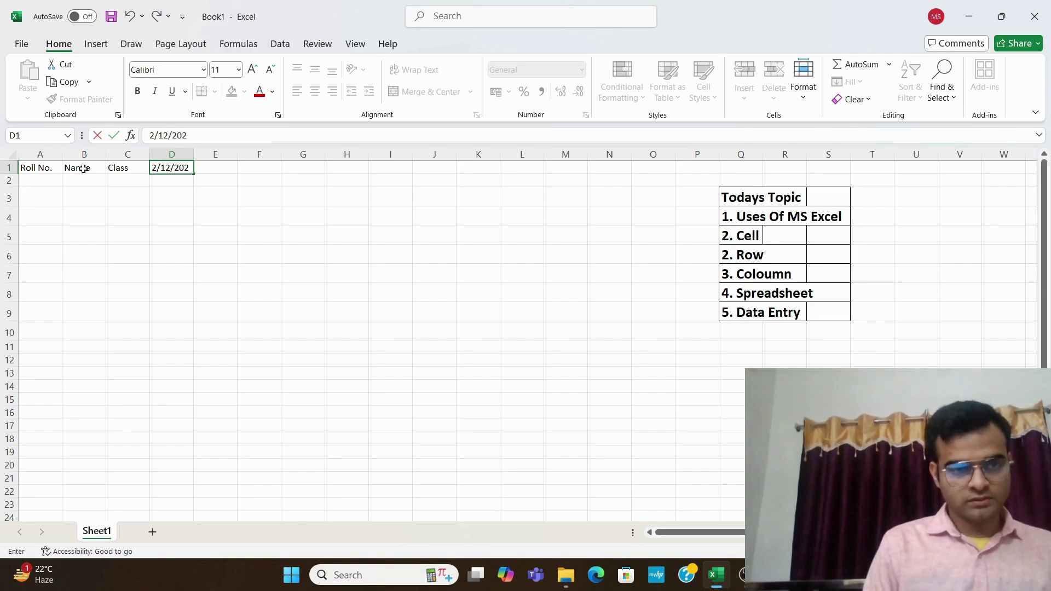
text(4)
key(Tab)
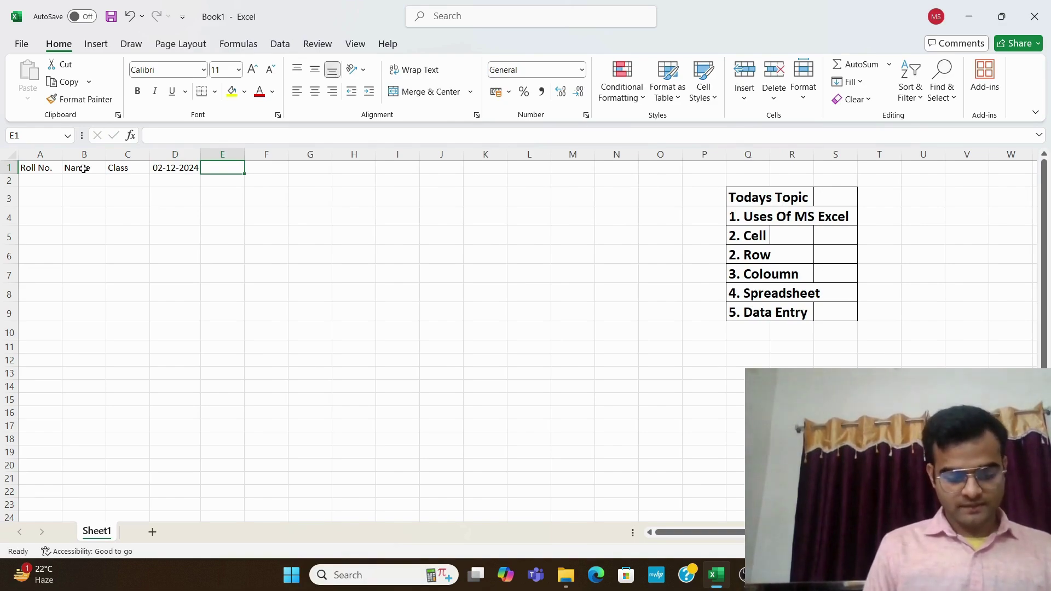
Step: Add the date headings 03-12-2024 in cell E1 and 4-12-2024 in cell F1
text(0)
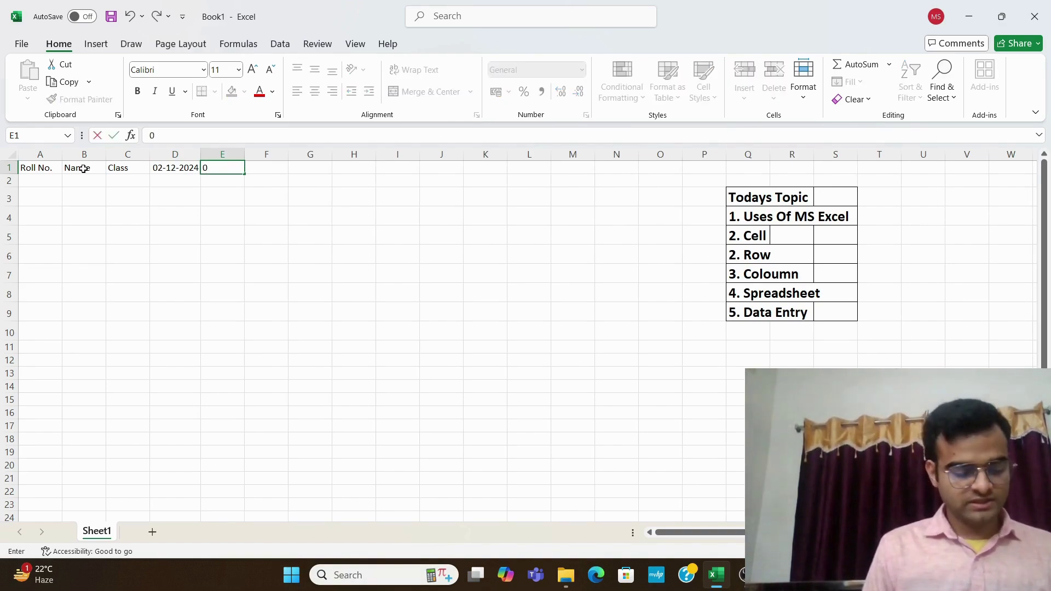
text(3-12-202)
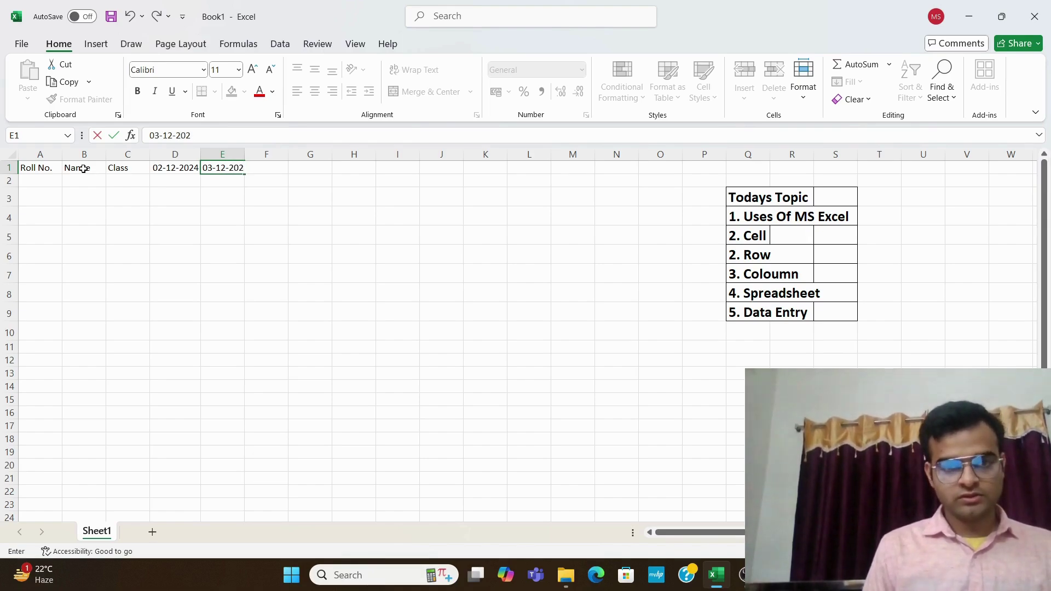
text(4)
key(Tab)
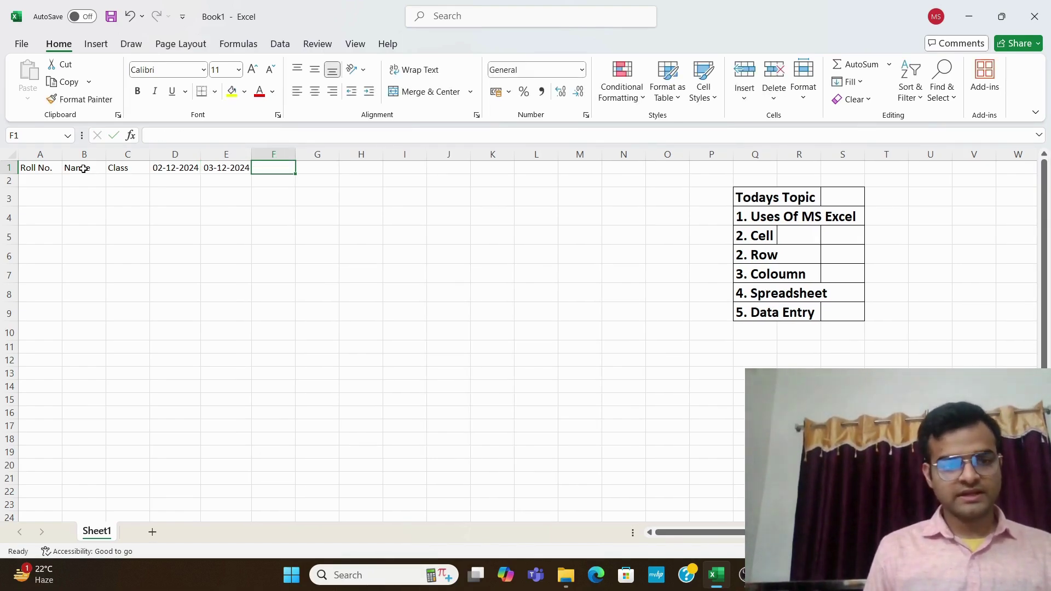
text(4-1)
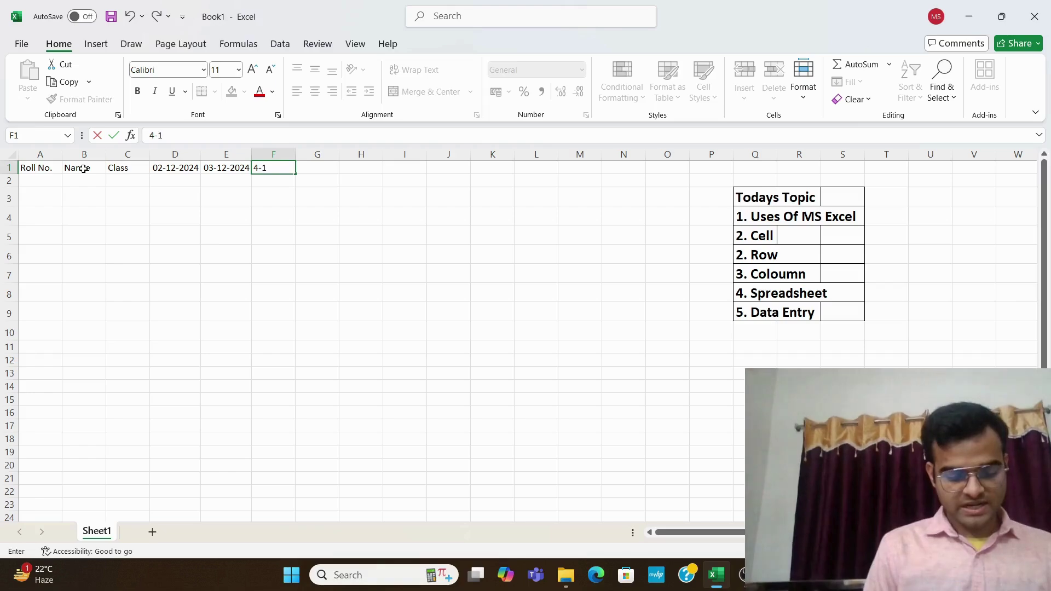
text(2-2024)
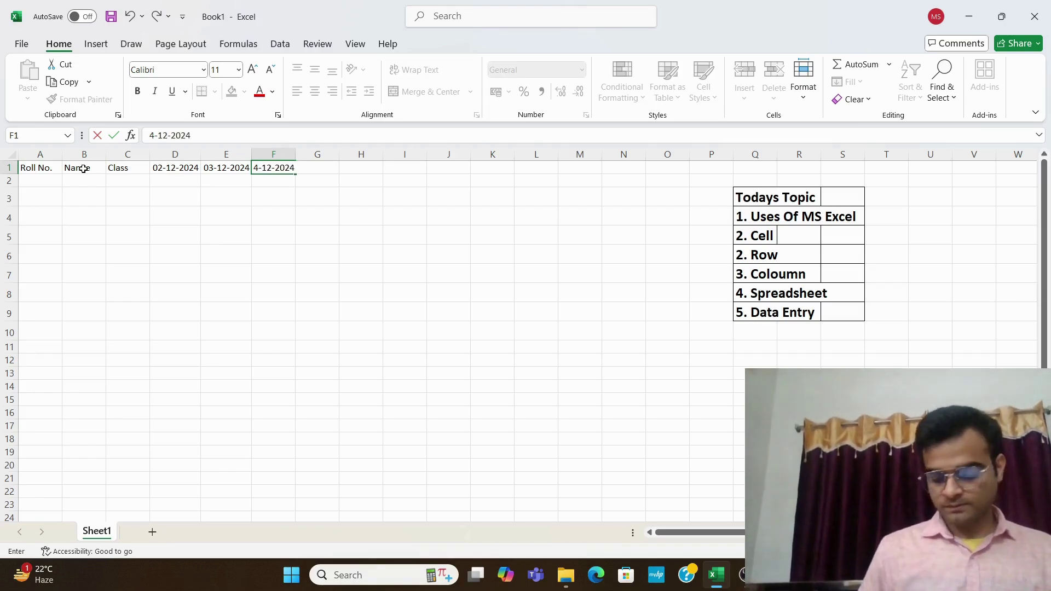
key(Tab)
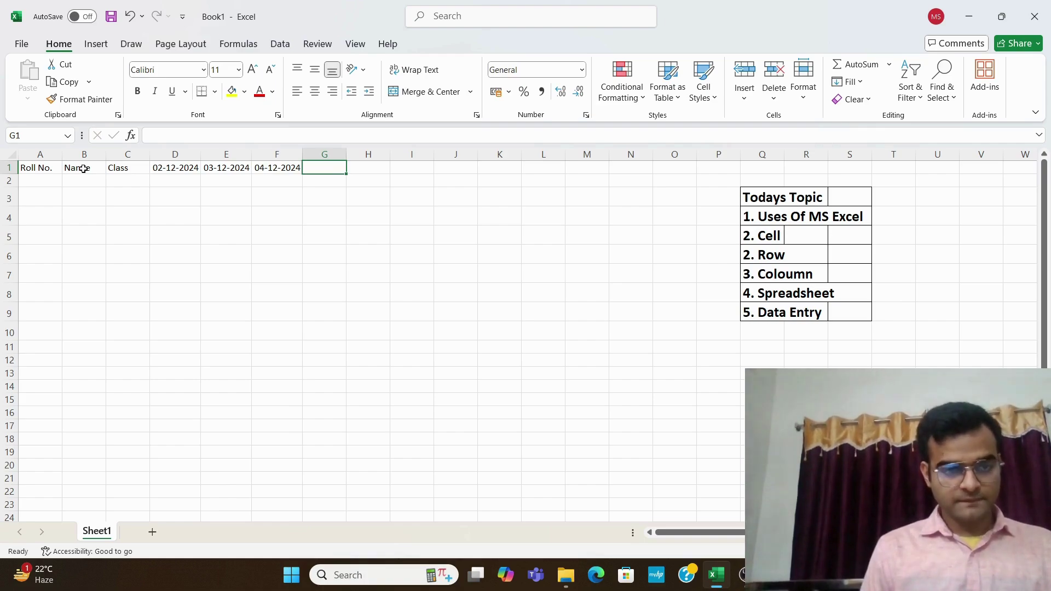
Step: Add the date headings 5-12-2024 in cell G1 and 06-12-2024 in cell H1
text(5-12)
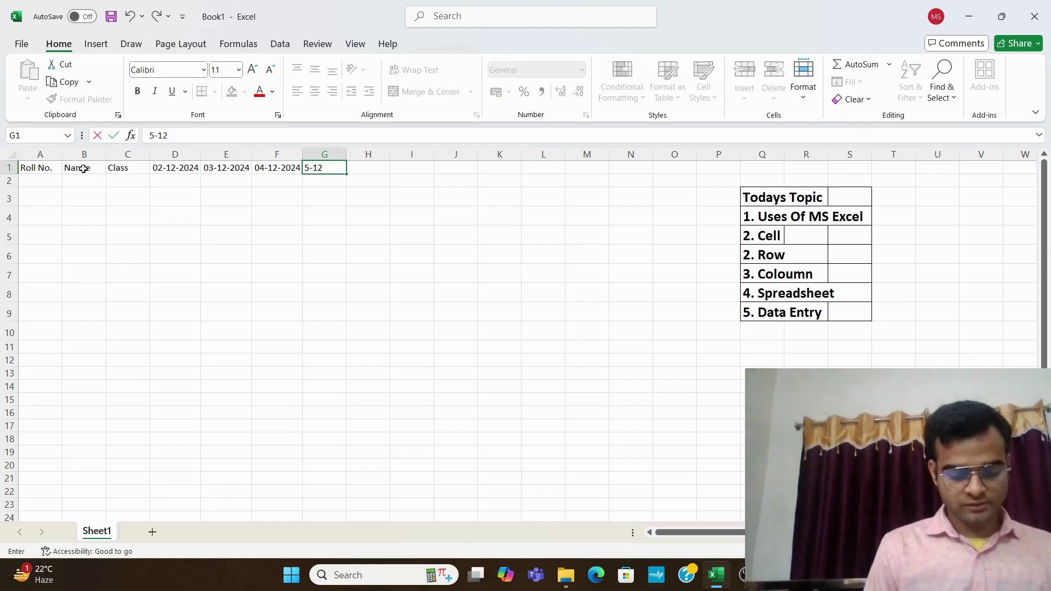
text(-2024)
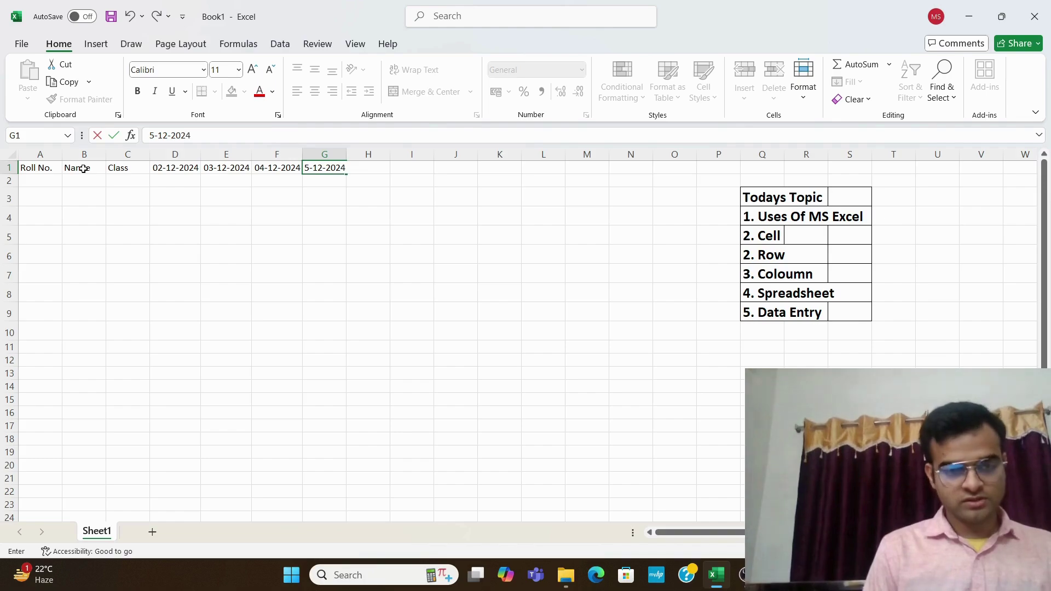
key(Tab)
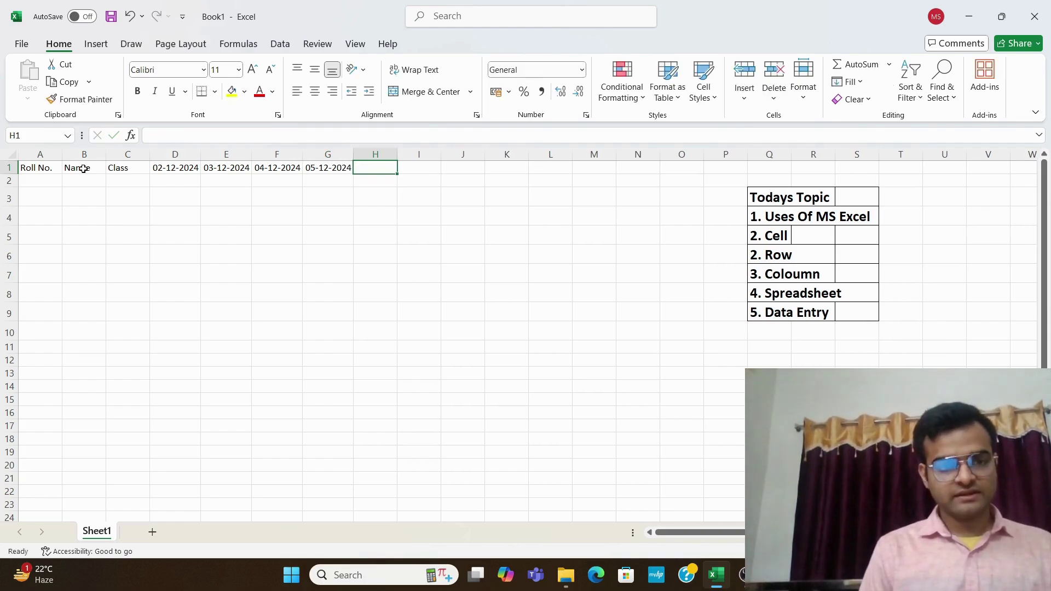
text(0)
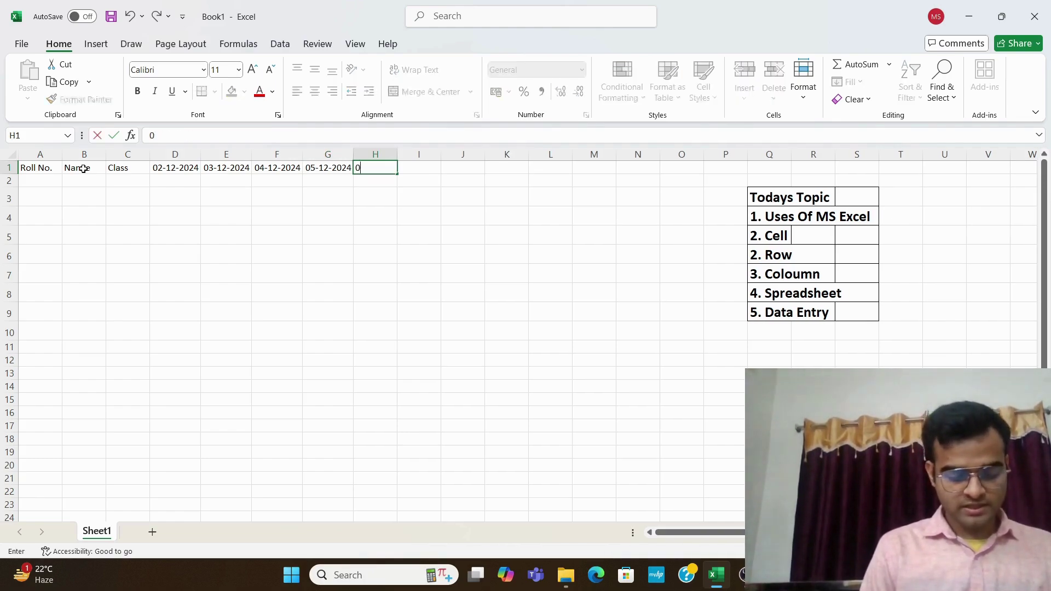
text(6-12-202)
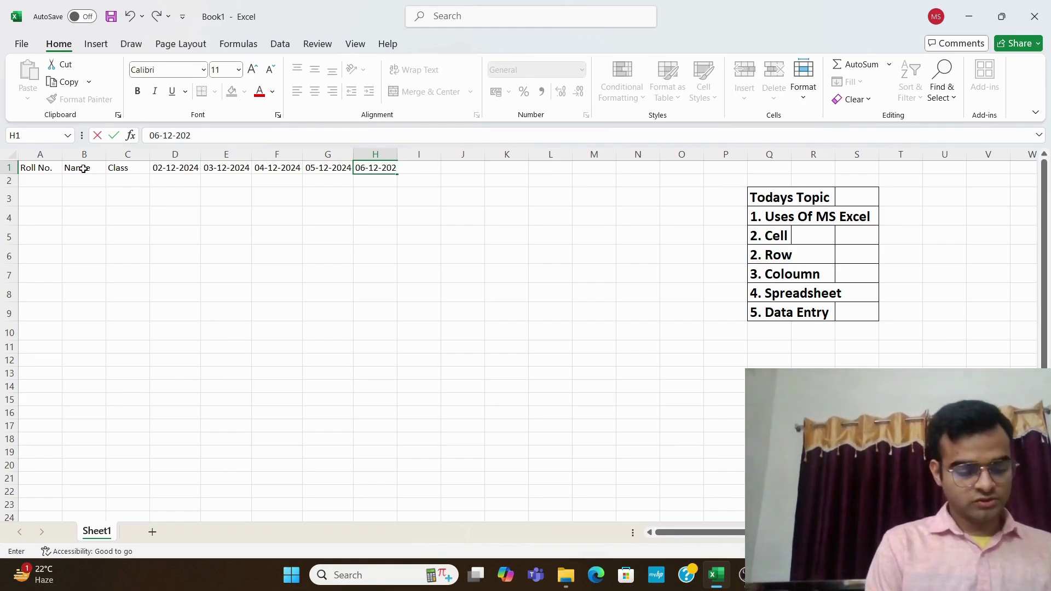
text(4)
key(Tab)
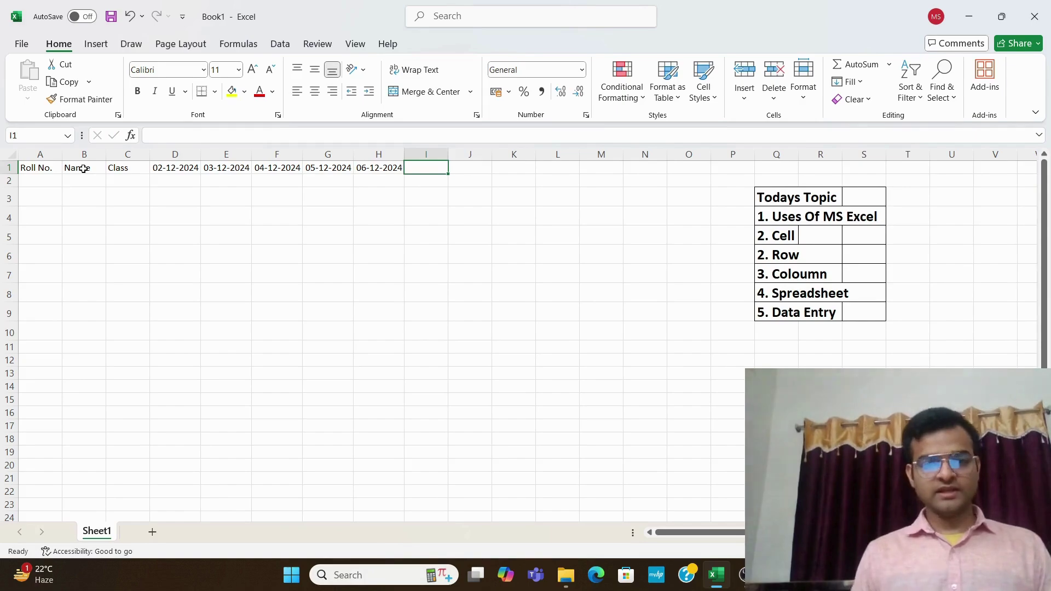
Step: Examine the date headings in row 1 one by one, from D1 to G1, and the empty cells beside the table
click(176, 179)
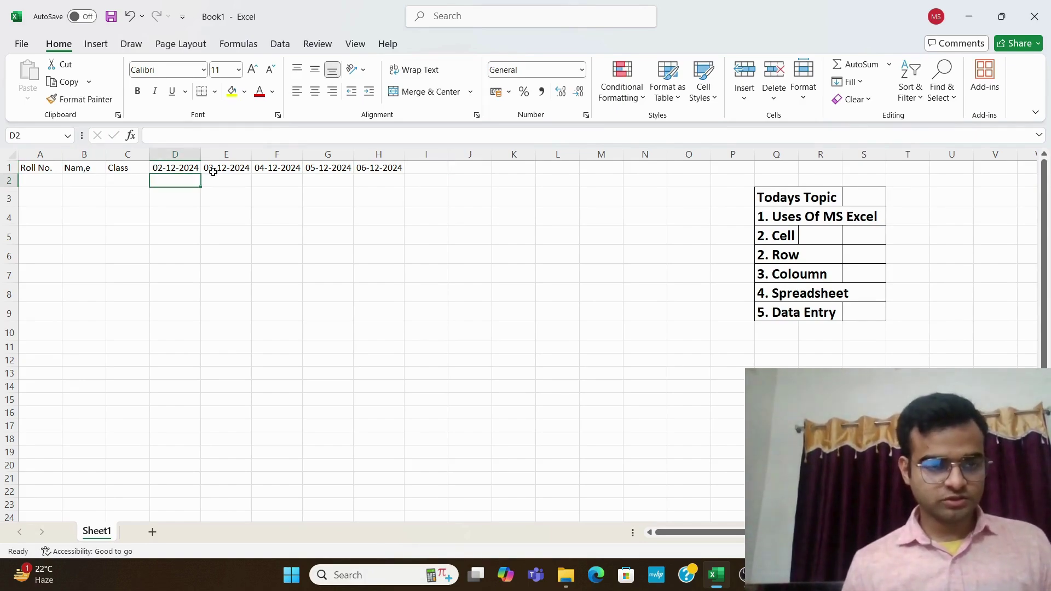
click(182, 165)
click(220, 169)
click(271, 168)
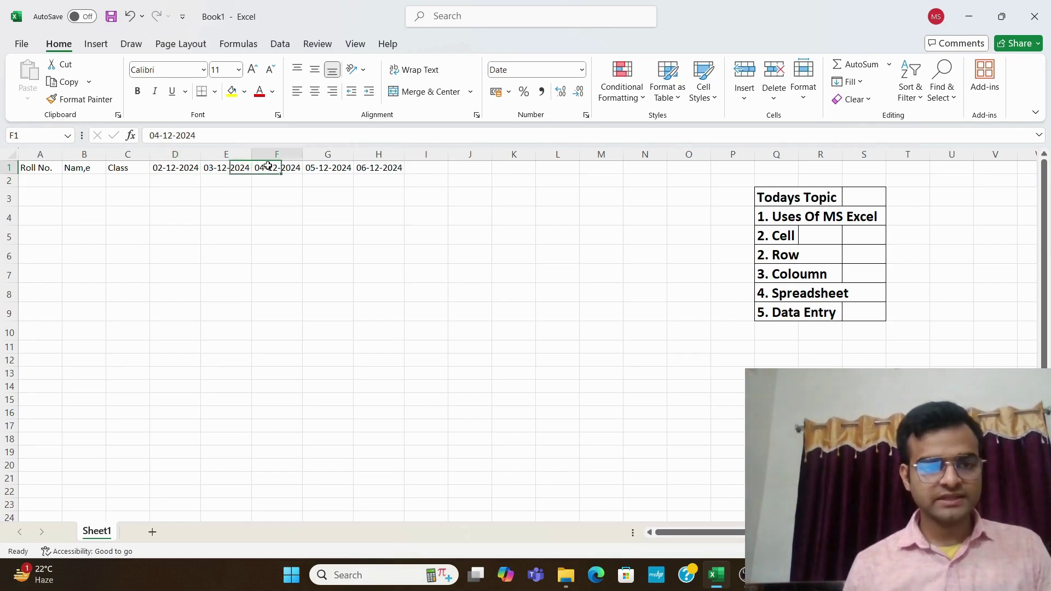
click(335, 167)
click(482, 218)
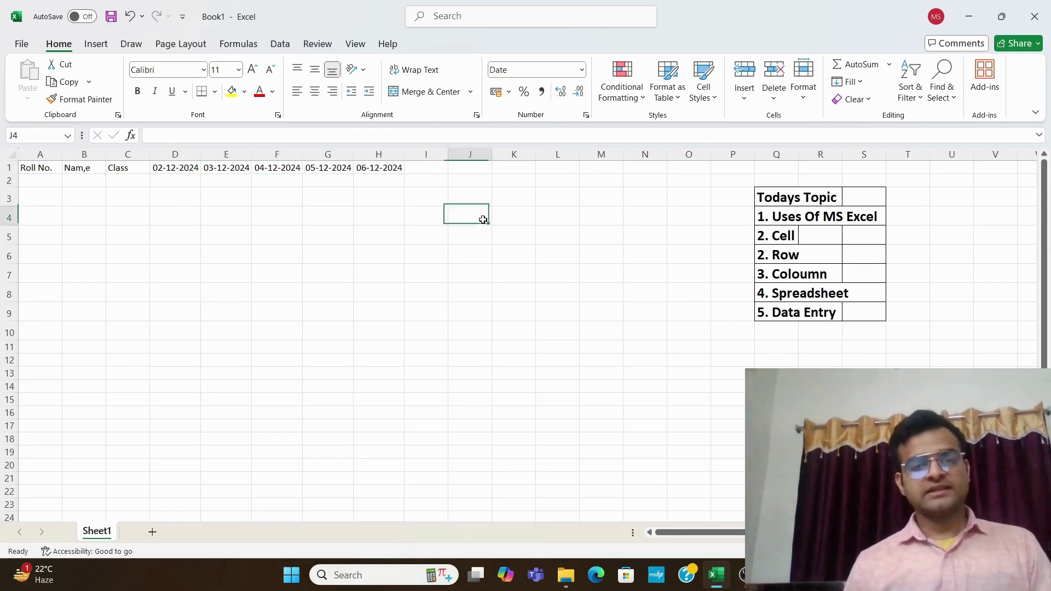
click(487, 250)
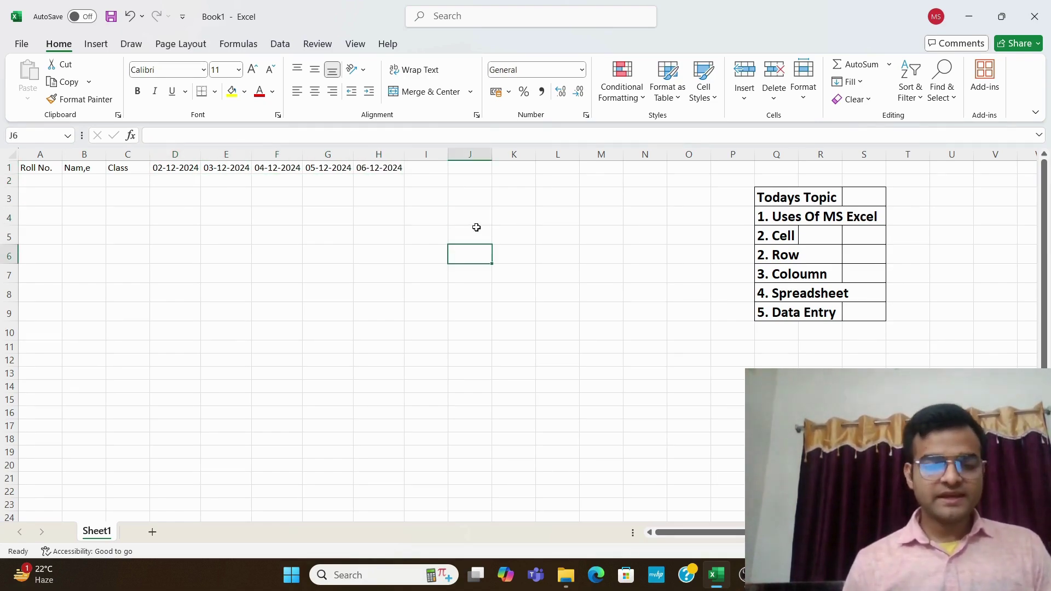
click(467, 220)
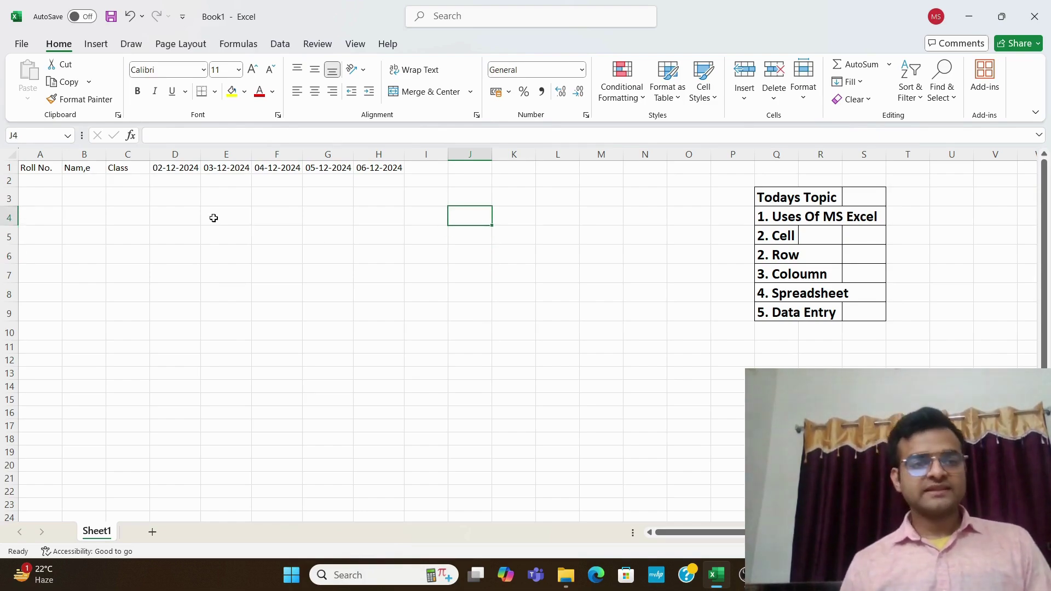
Step: Enter the attendance labels "Present" in cell L6 and "Absent" in cell L7
click(551, 247)
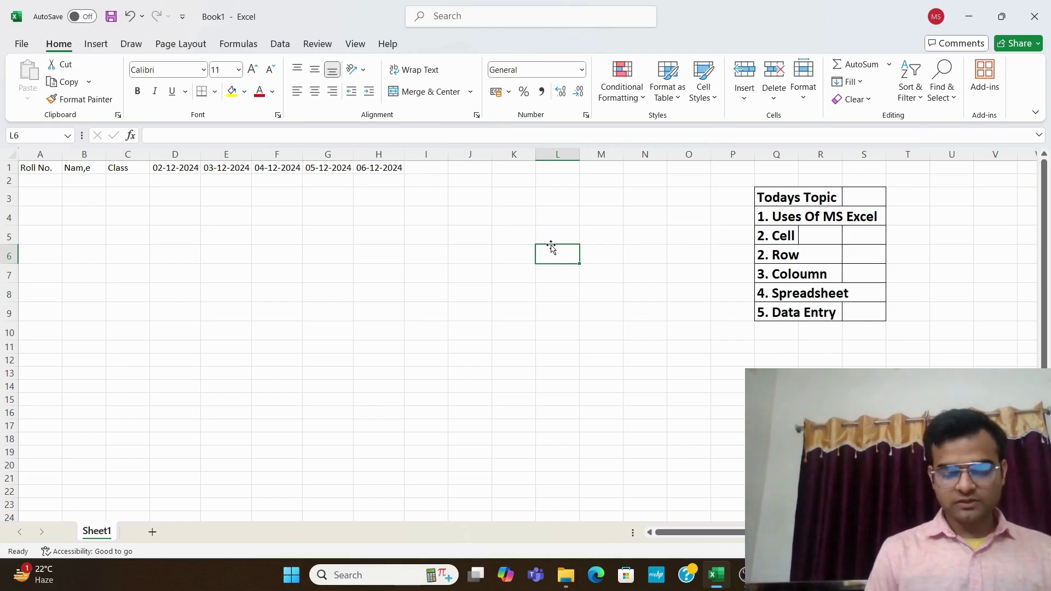
text(Pres)
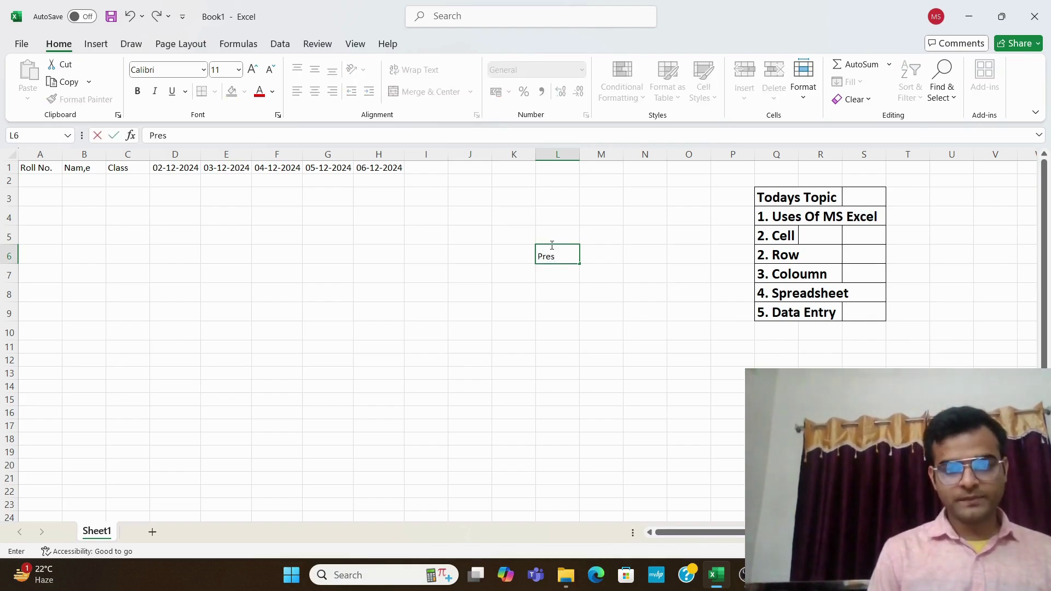
text(ent)
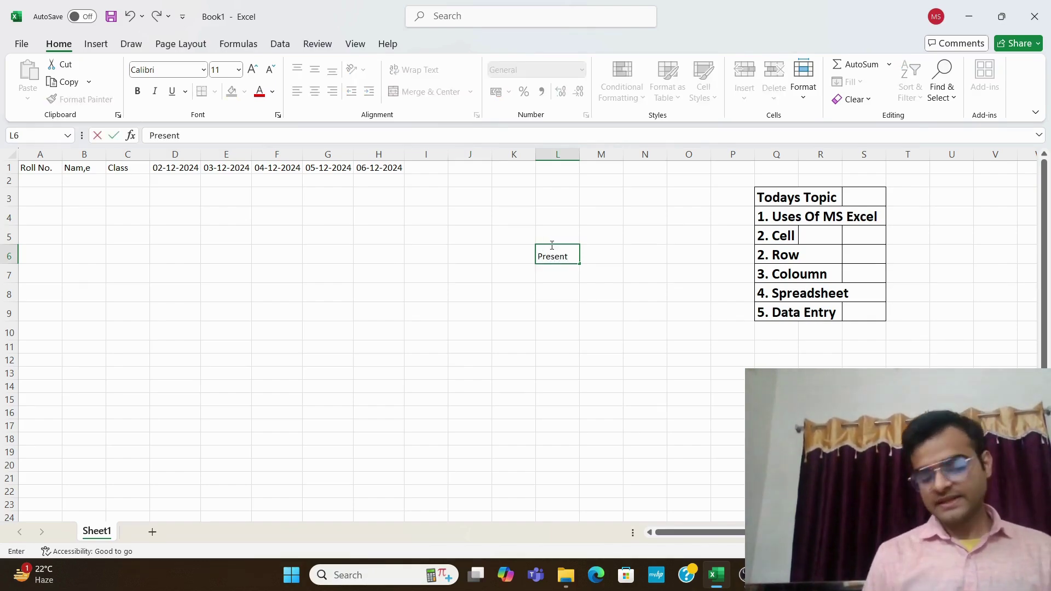
key(Return)
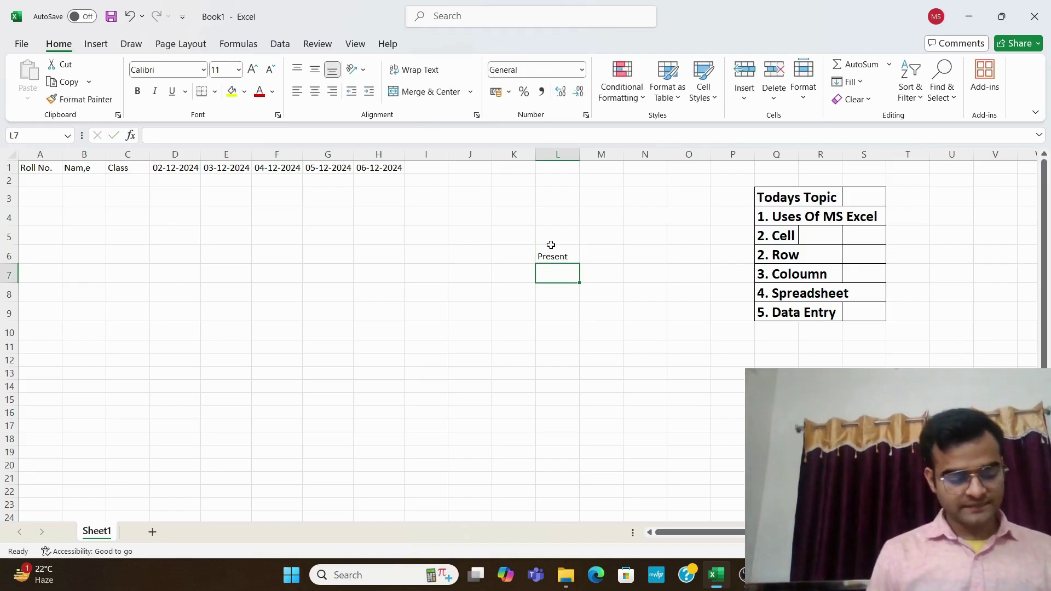
text(Absen)
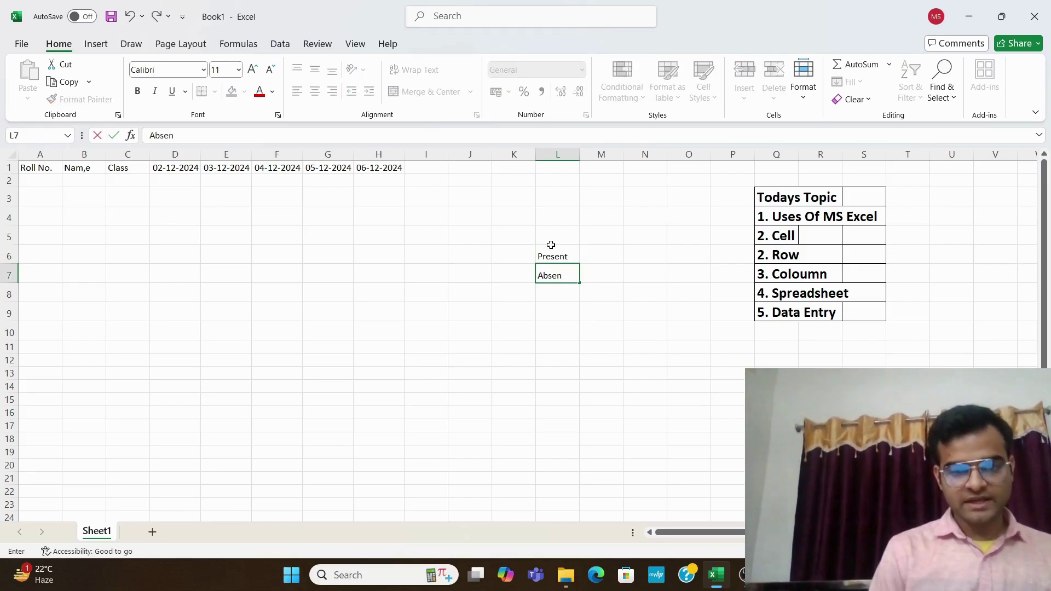
text(t)
click(592, 344)
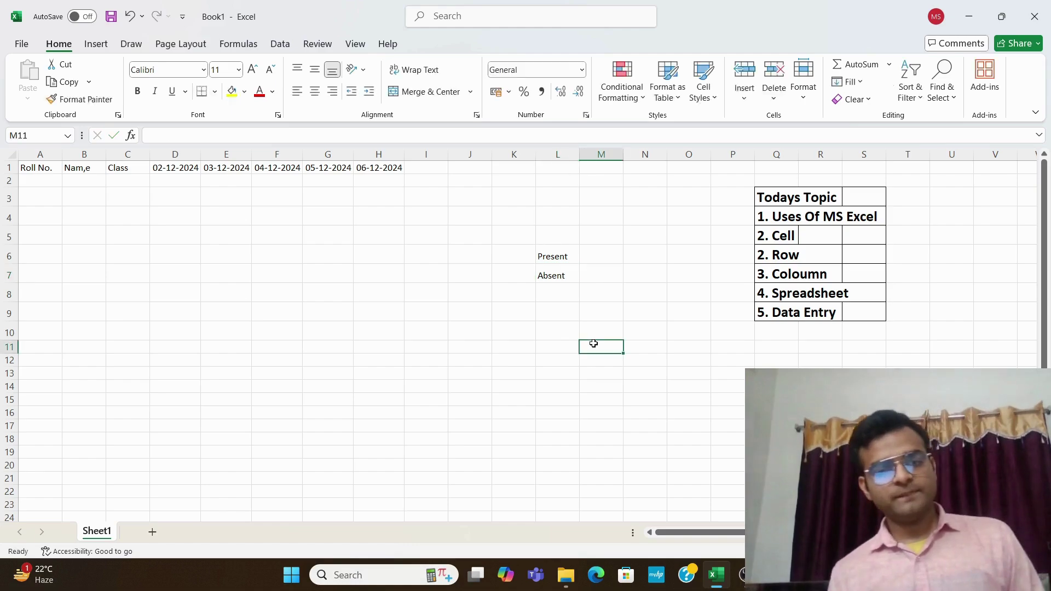
Step: Enter roll numbers 1 to 5 in cells A2 to A6 of the Roll No. column
click(46, 184)
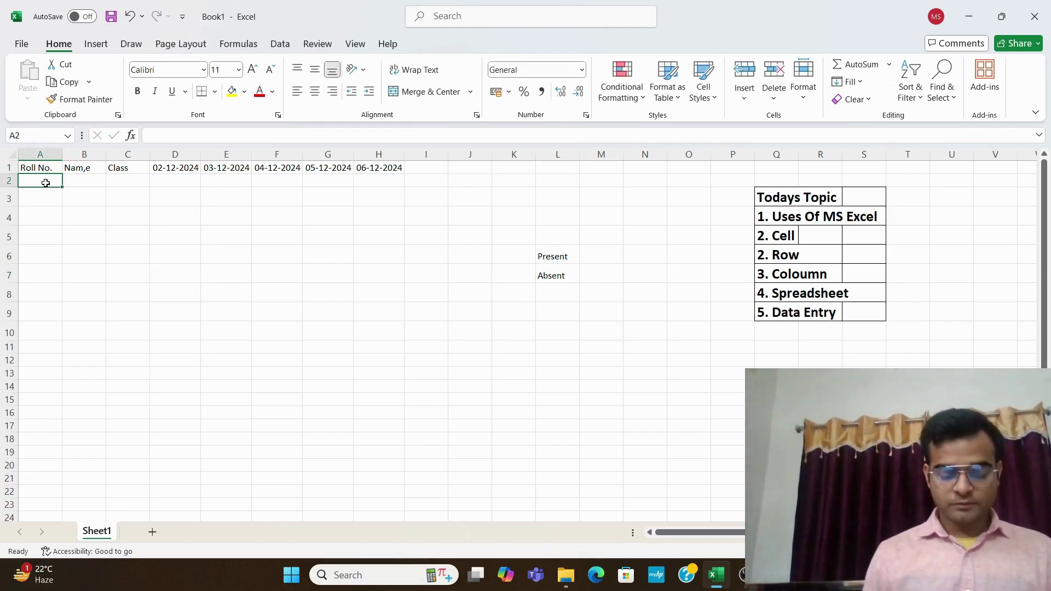
text(1.)
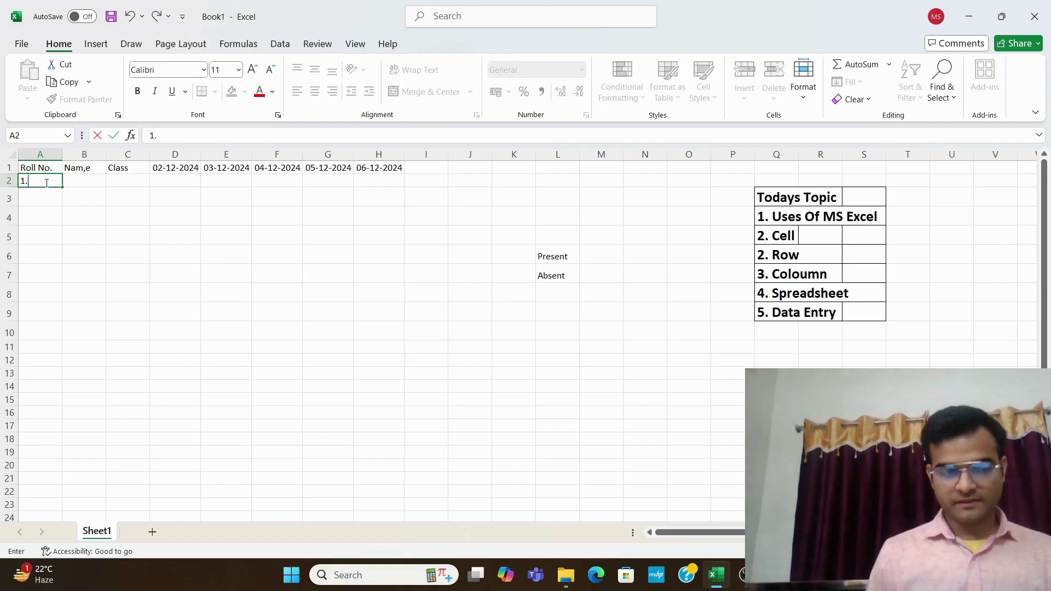
key(Return)
text(2)
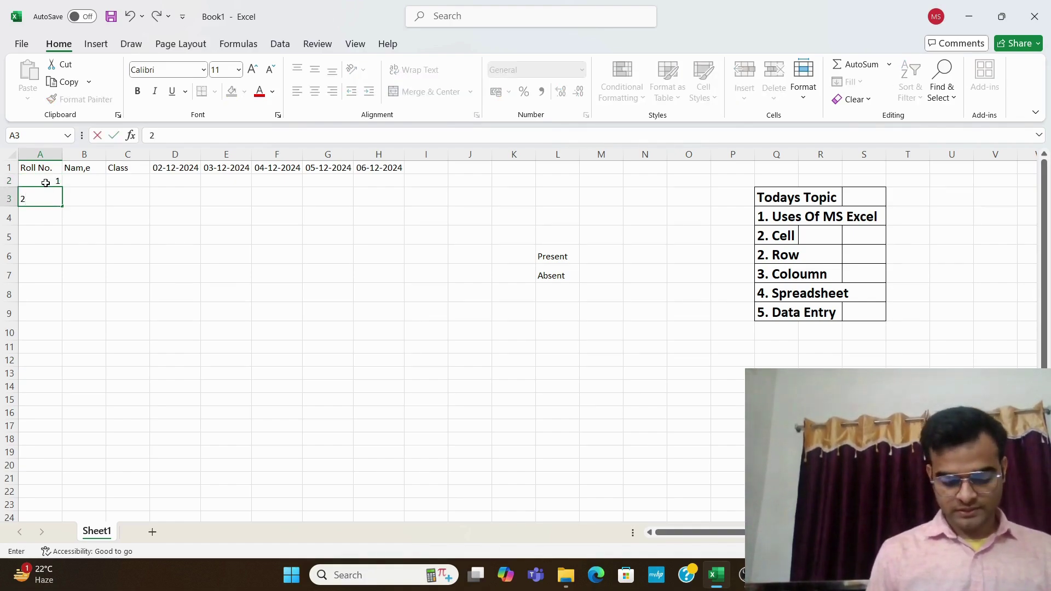
key(Return)
text(3)
key(Return)
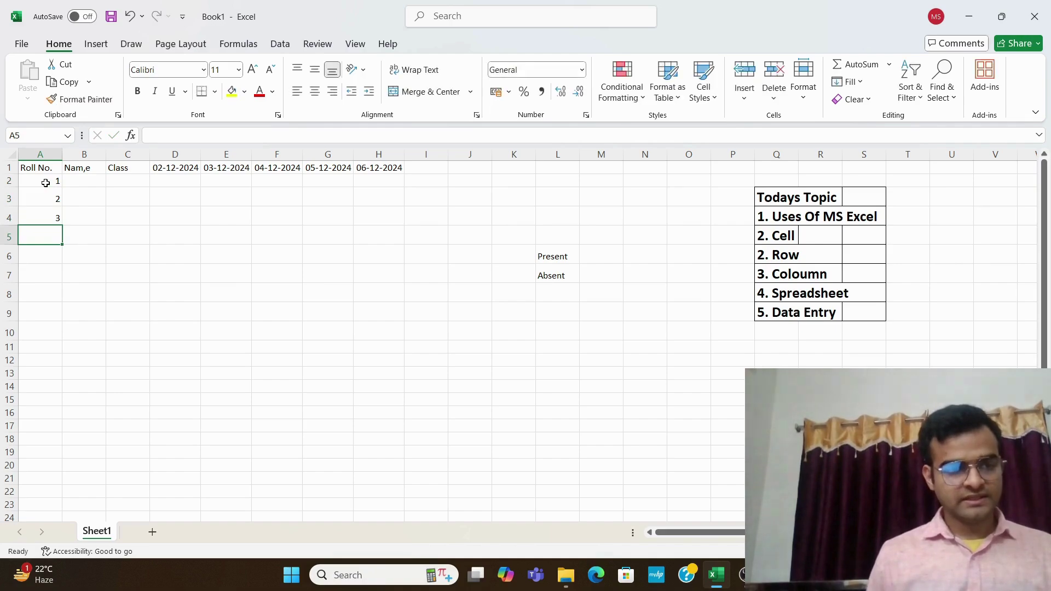
text(4)
key(Return)
text(5)
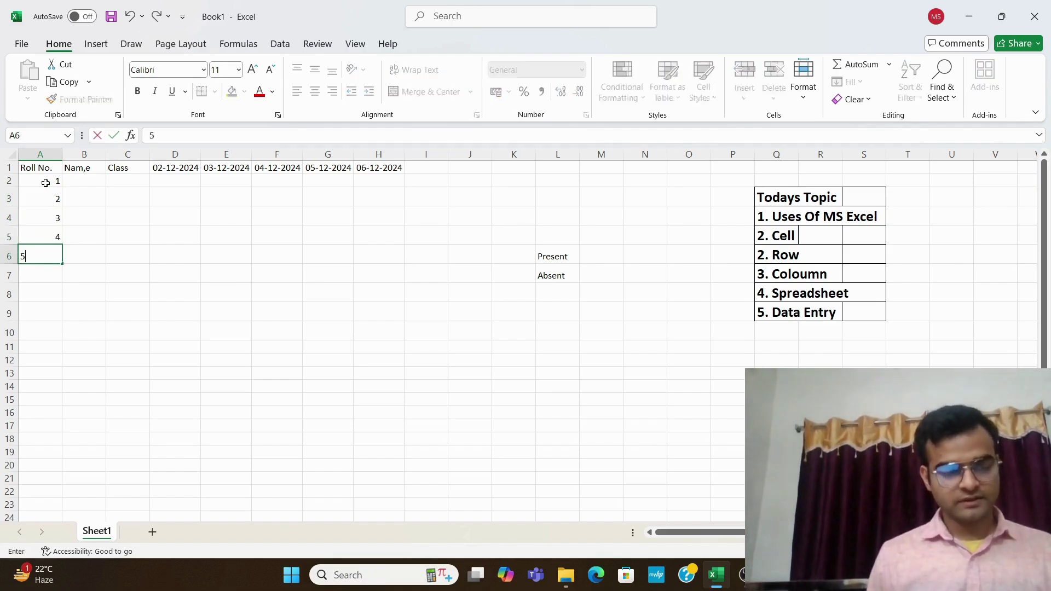
key(Return)
Step: Enter roll numbers 6 to 9 in cells A7 to A10 of the Roll No. column
text(6)
key(Return)
text(7)
key(Return)
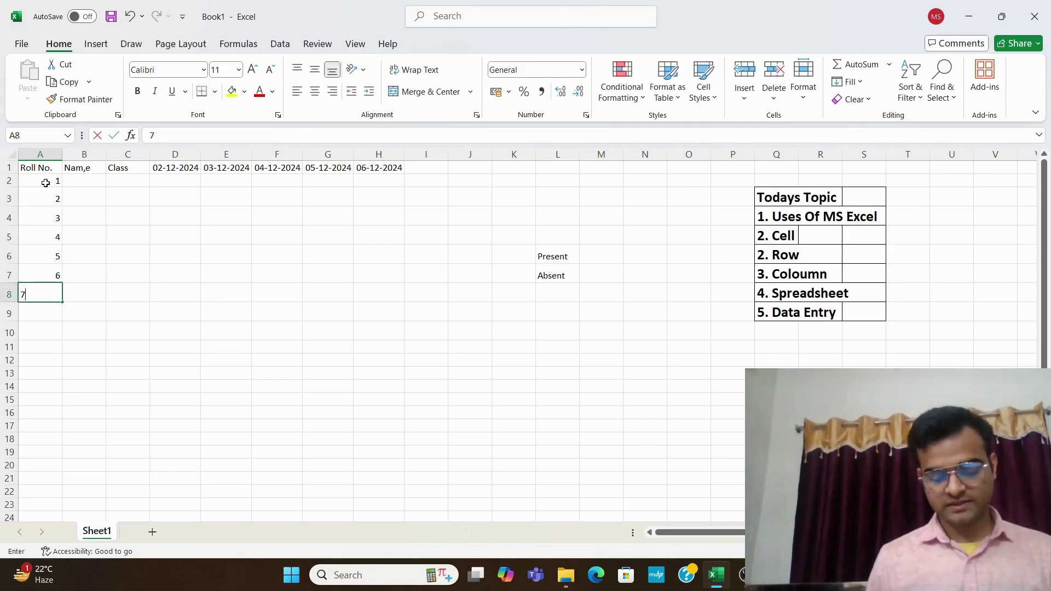
text(8)
key(Return)
text(9)
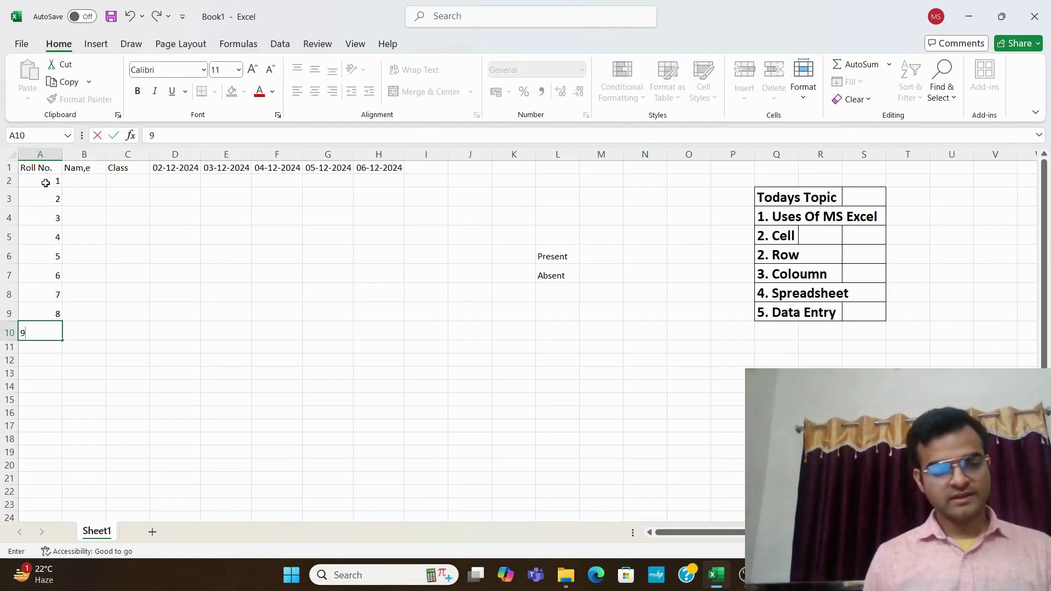
key(Tab)
key(Tab)
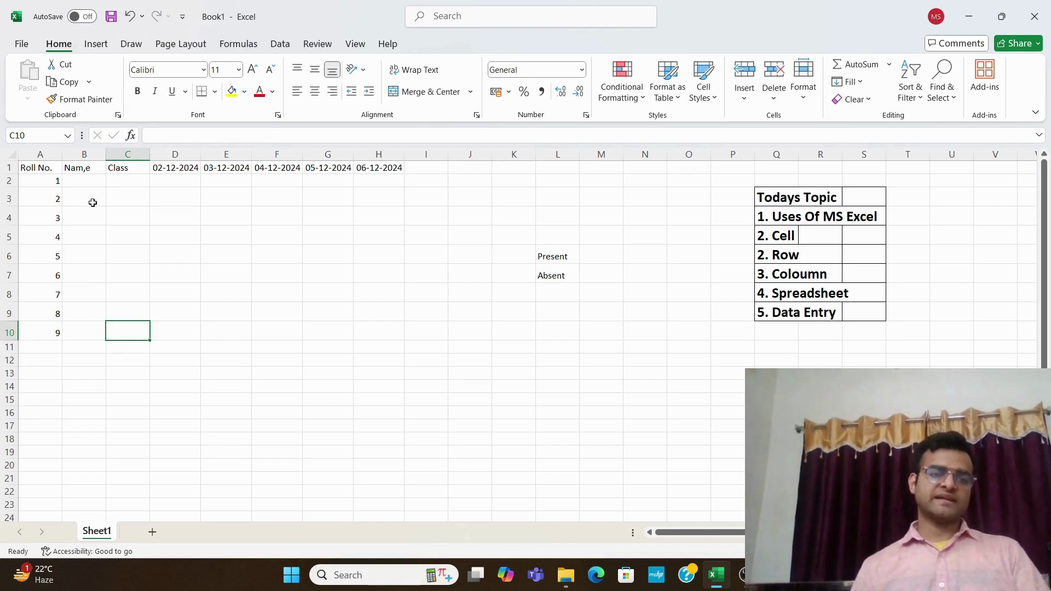
Step: Try to remove the stray comma from the misspelled heading in cell B1
click(86, 168)
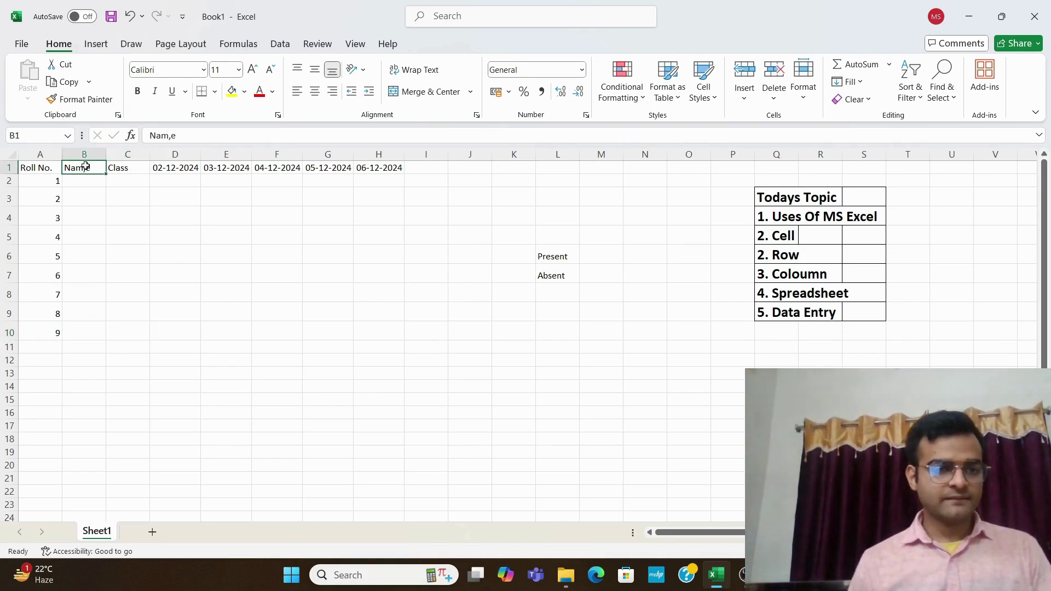
double_click(89, 168)
key(BackSpace)
key(Return)
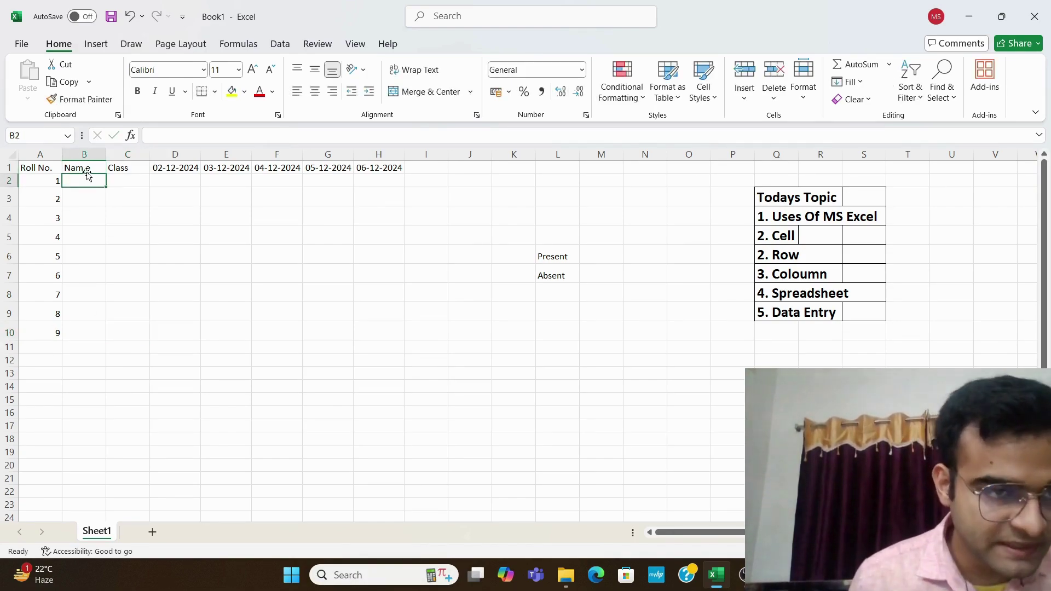
click(87, 168)
double_click(86, 167)
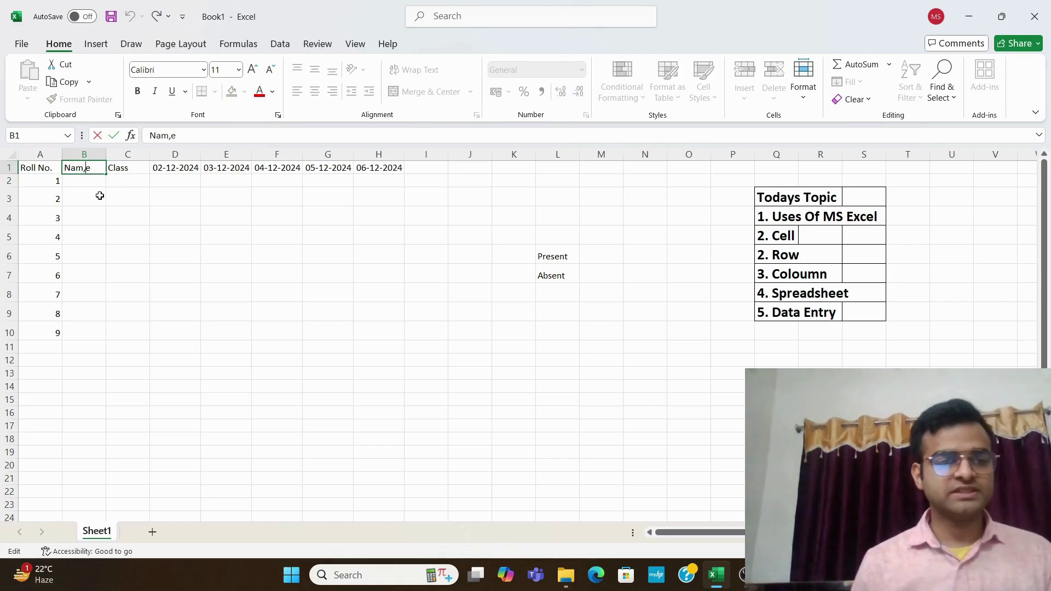
click(99, 196)
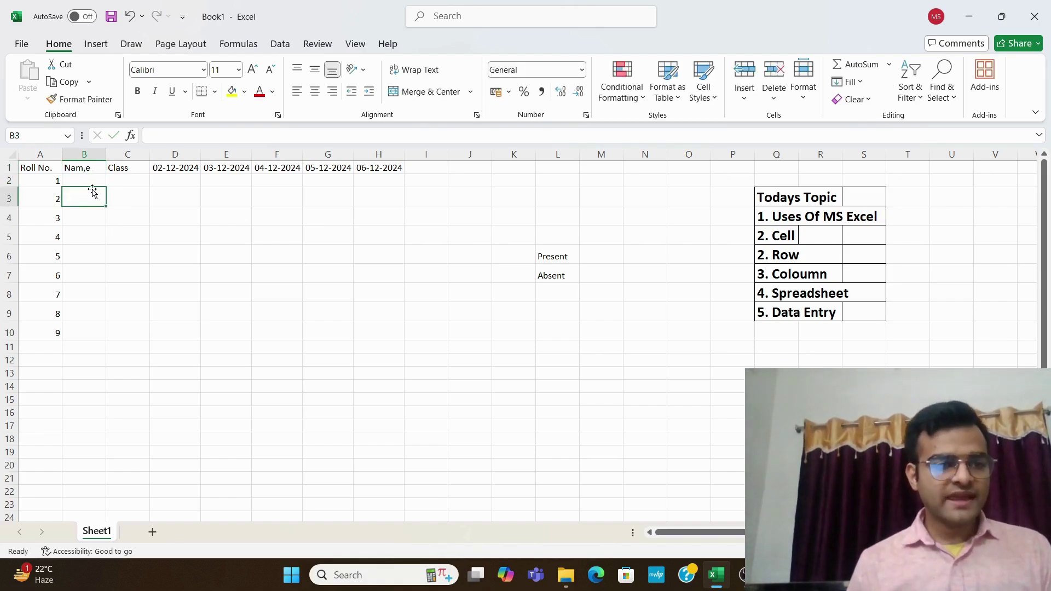
Step: Correct the misspelled heading in cell B1 to "Name"
click(86, 168)
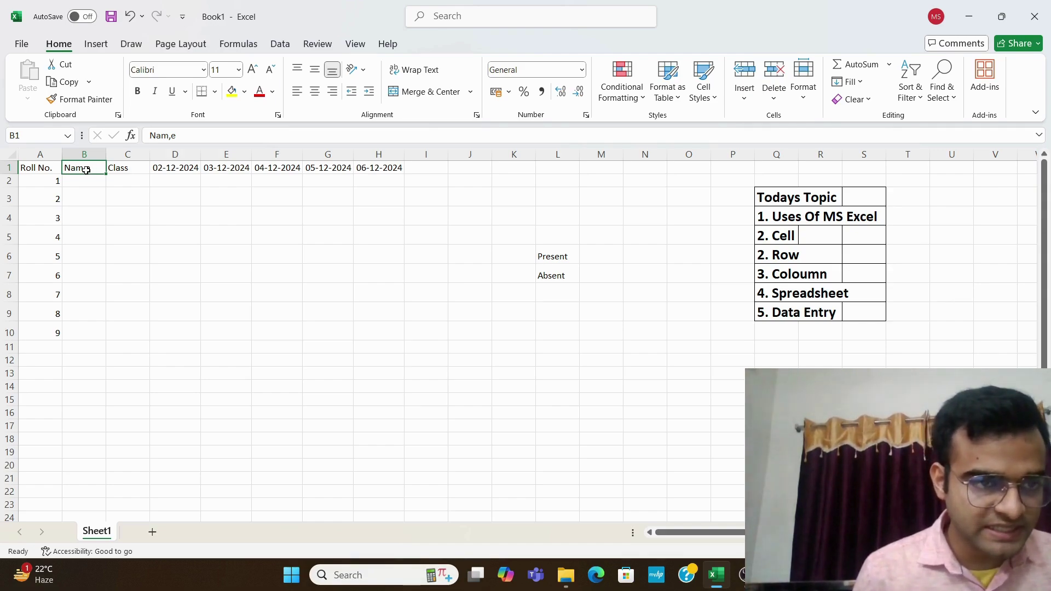
double_click(86, 169)
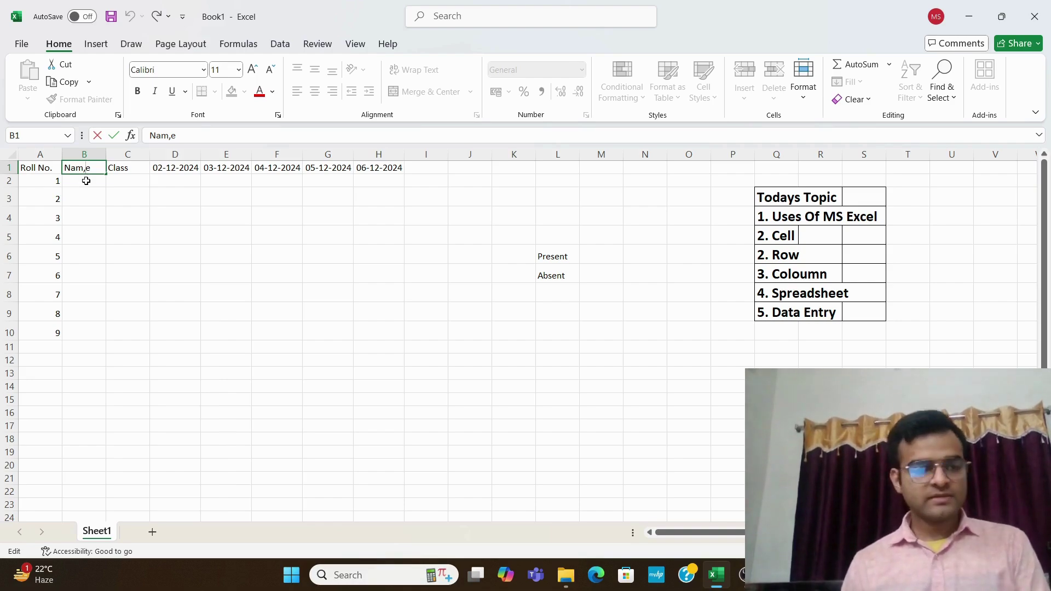
key(BackSpace)
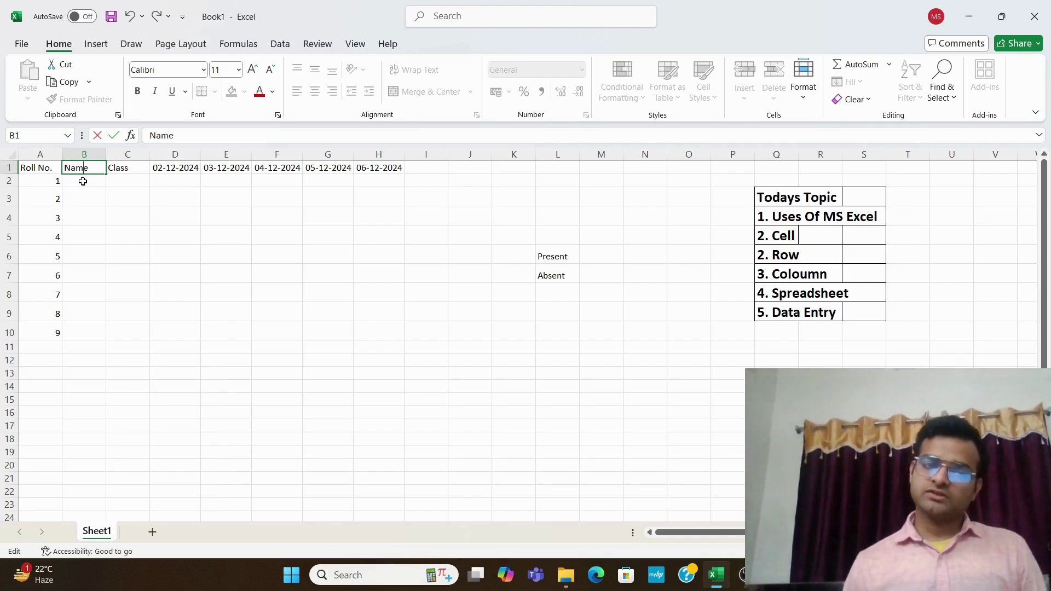
click(82, 182)
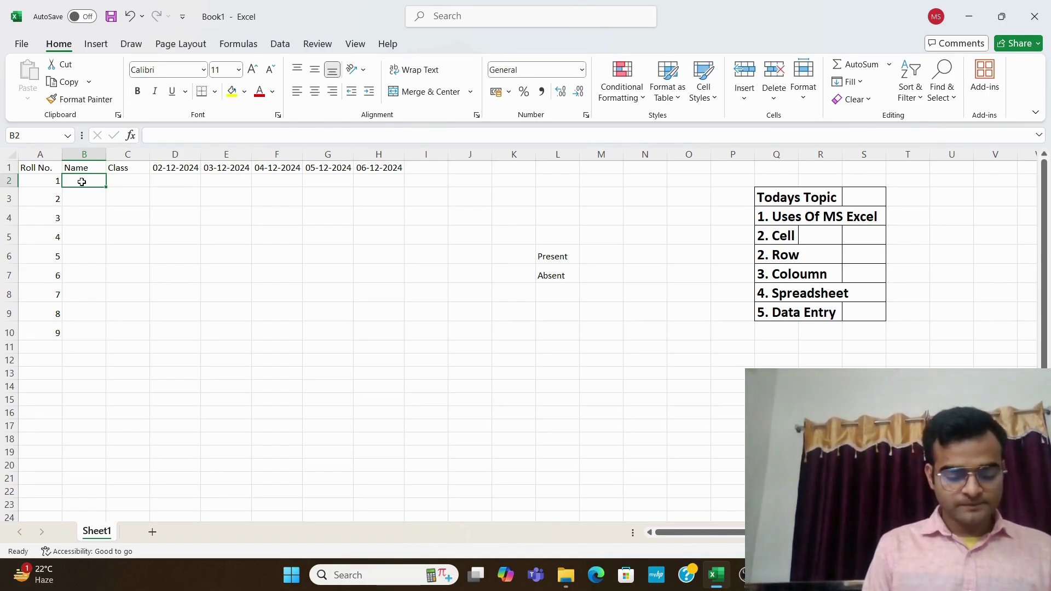
text(su)
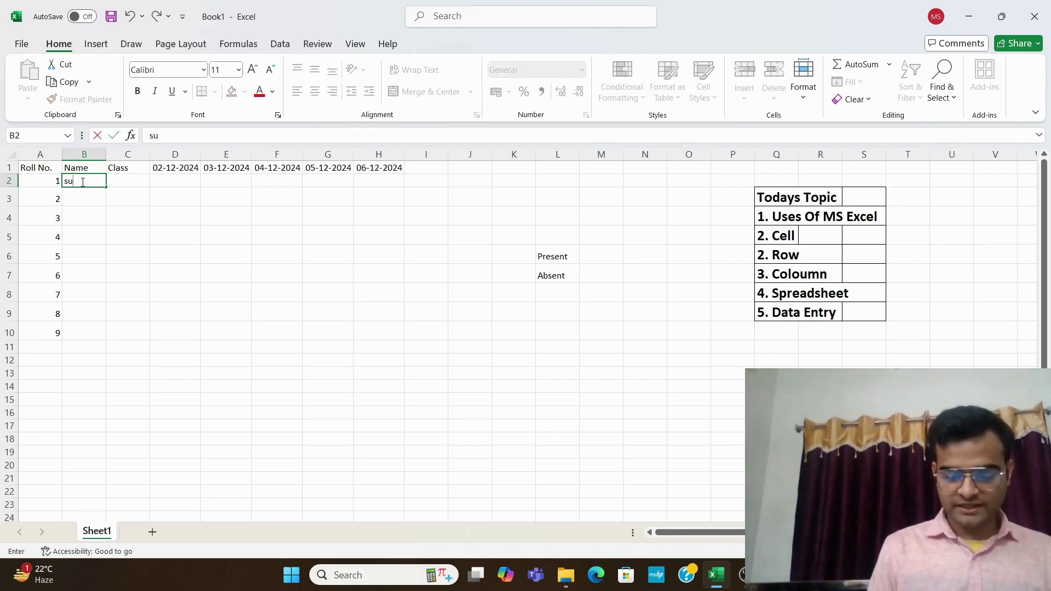
key(BackSpace)
key(BackSpace)
key(Right)
key(Left)
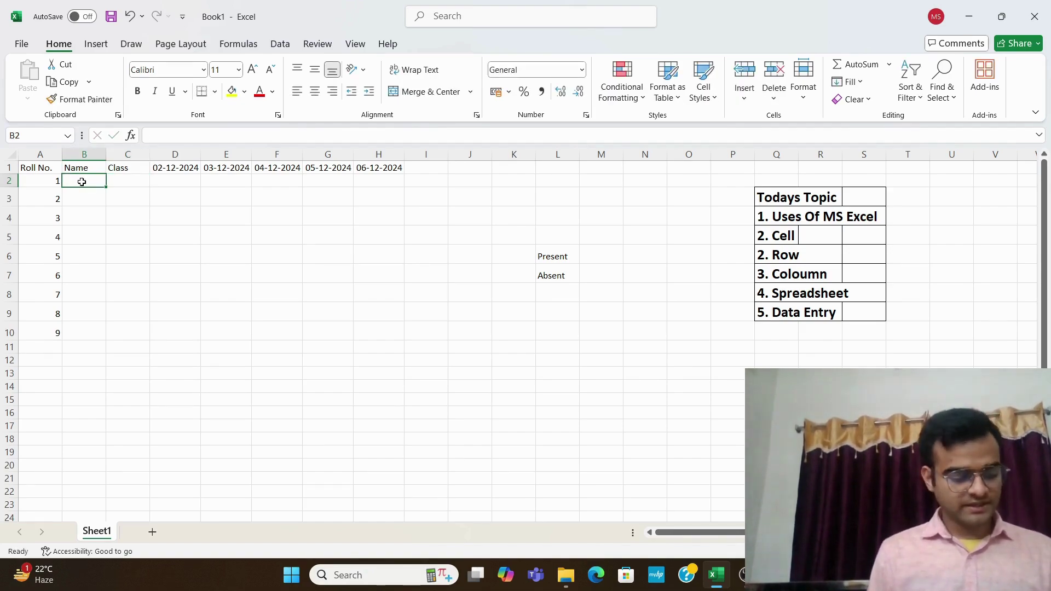
Step: Enter the names of the first four students in cells B2 to B5, beside roll numbers 1 to 4
text(Sumit)
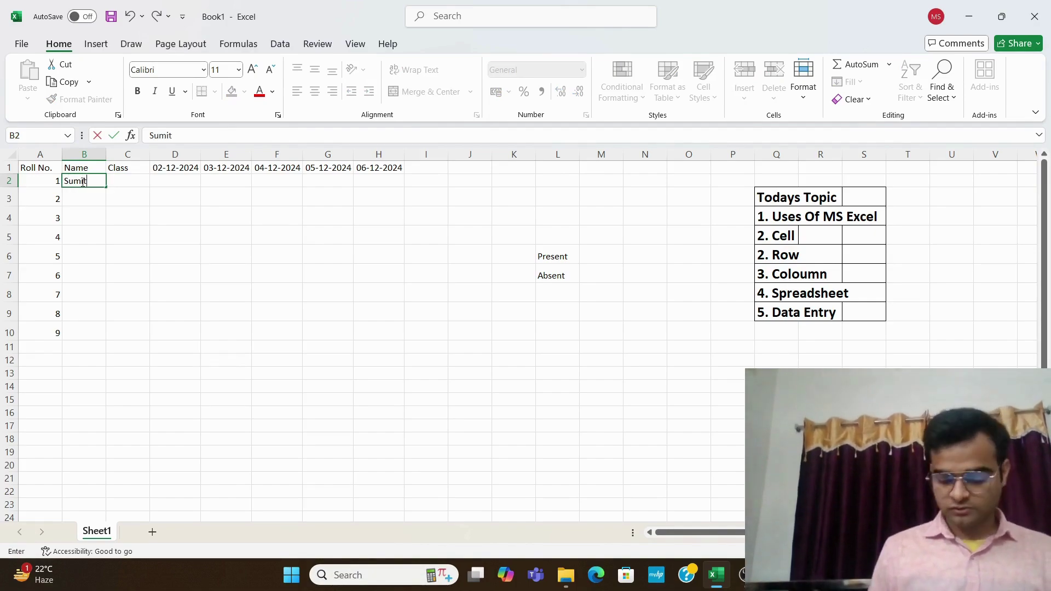
key(Return)
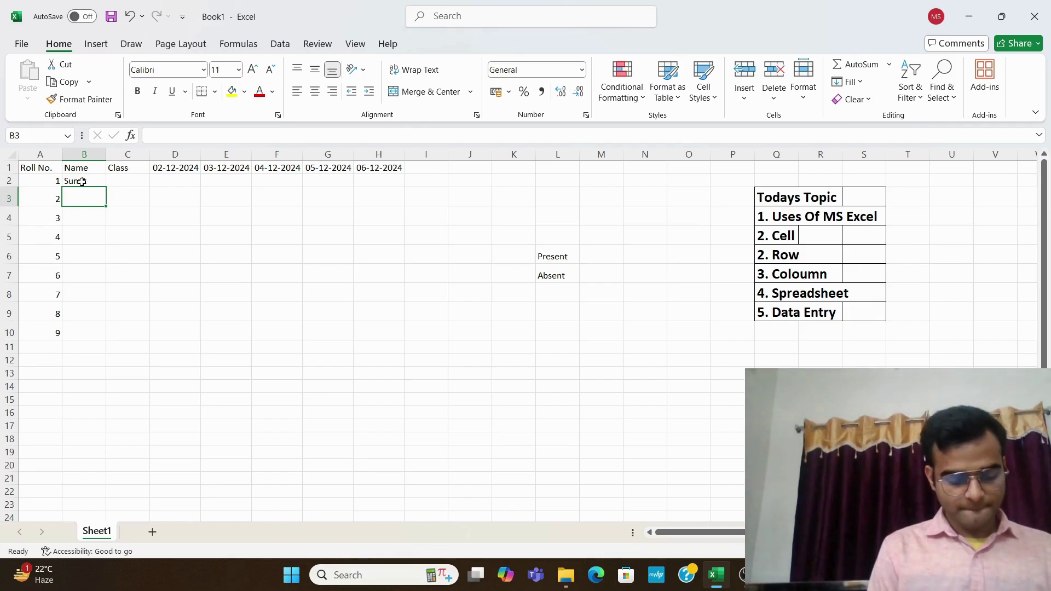
text(Goura)
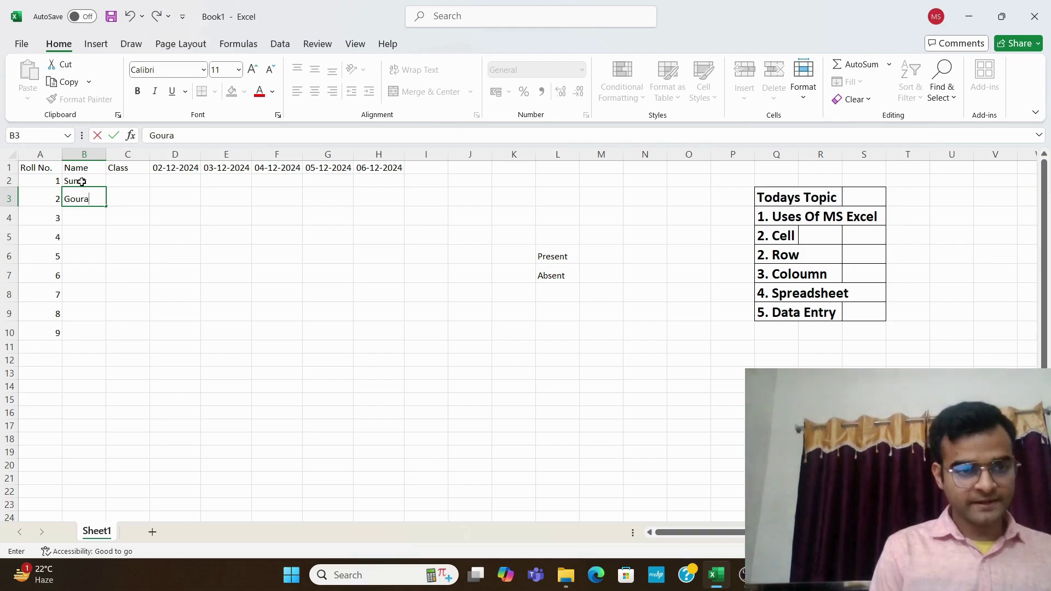
text(b)
key(Return)
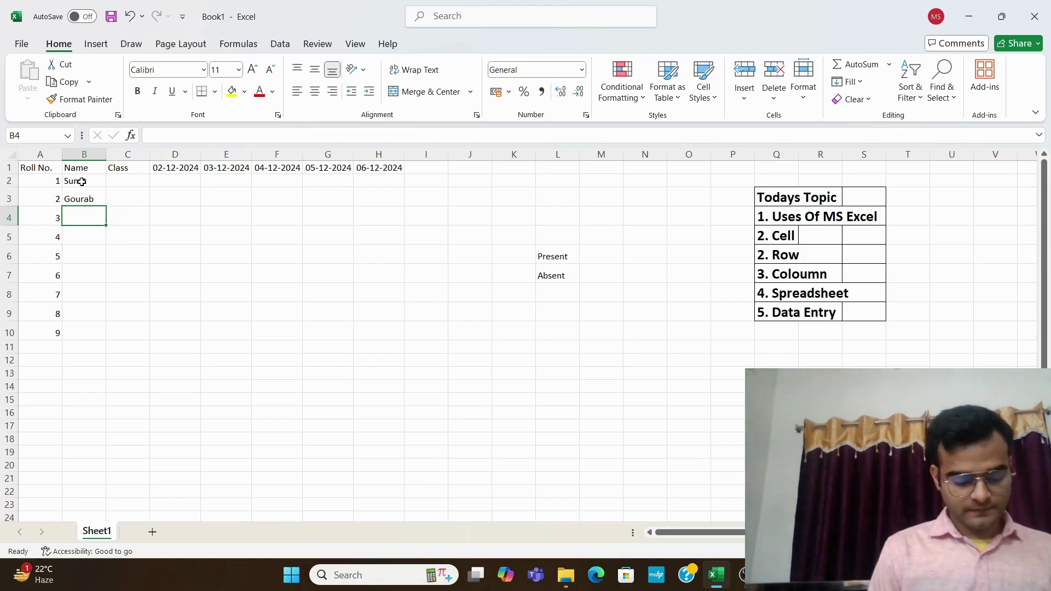
text(A)
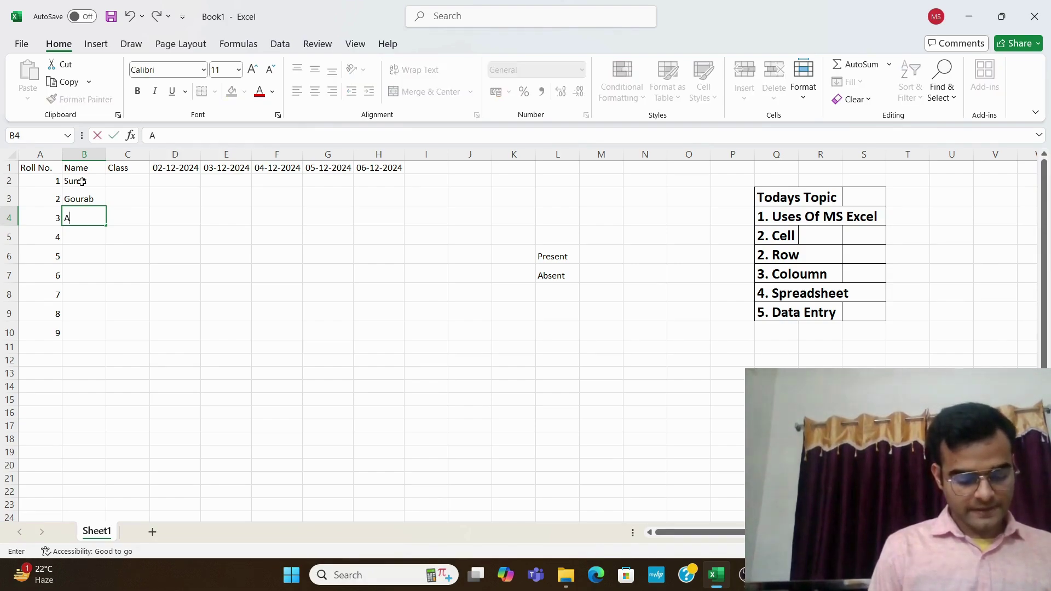
text(bedin)
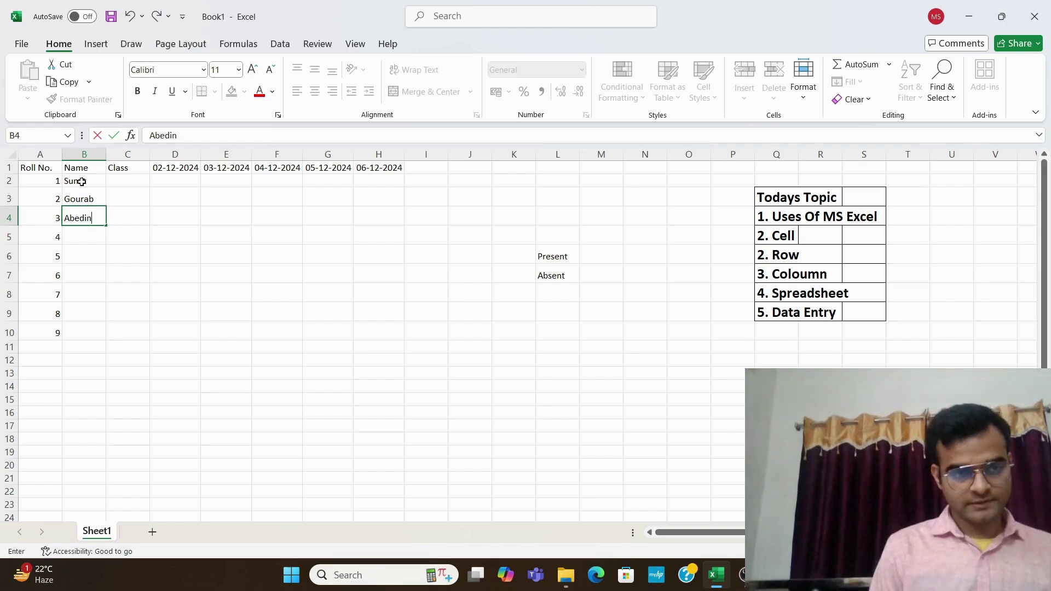
key(Return)
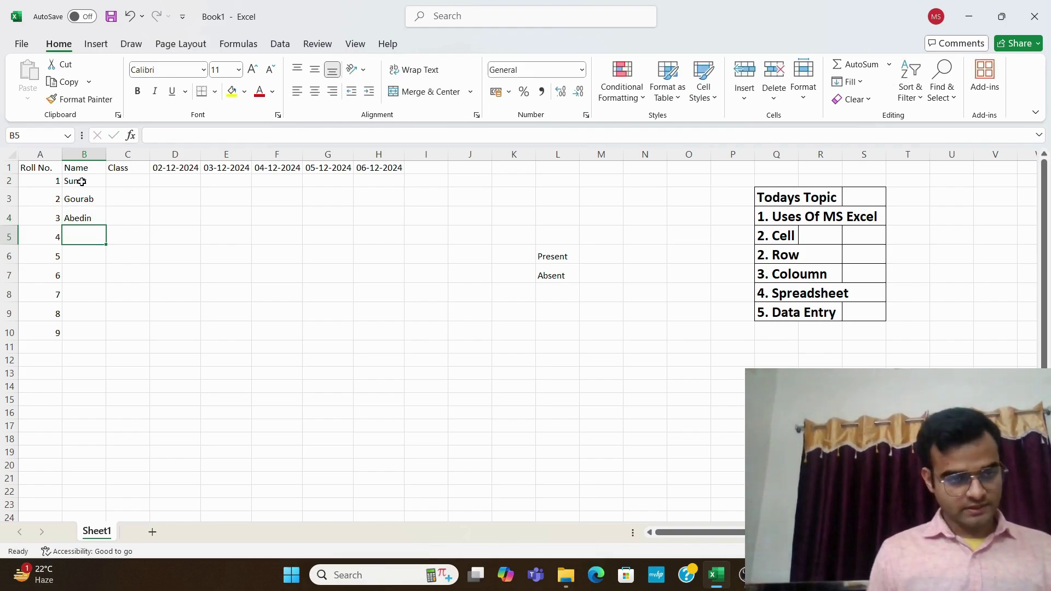
text(Tiya)
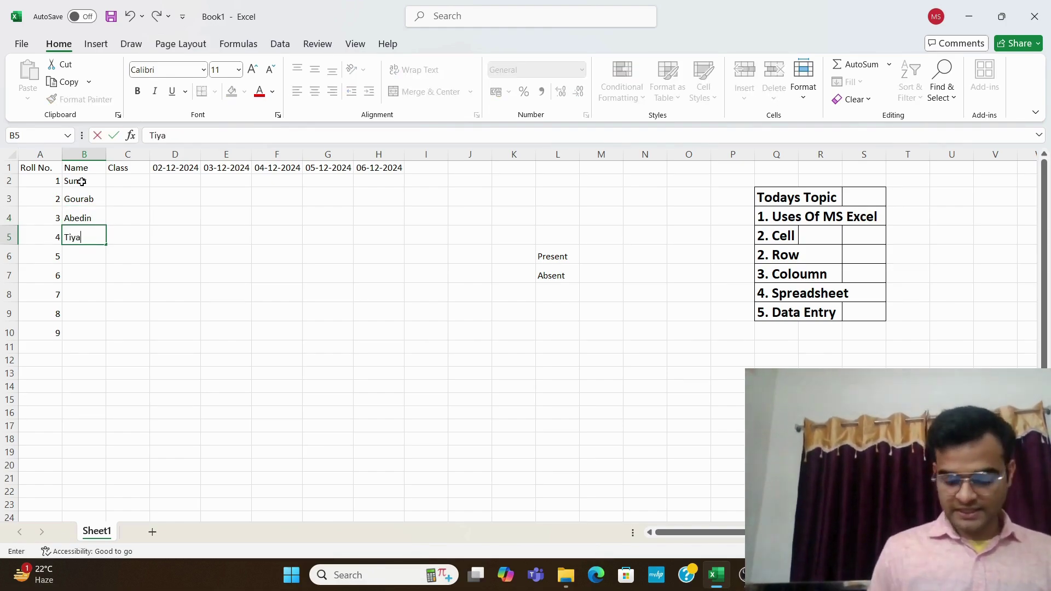
key(Return)
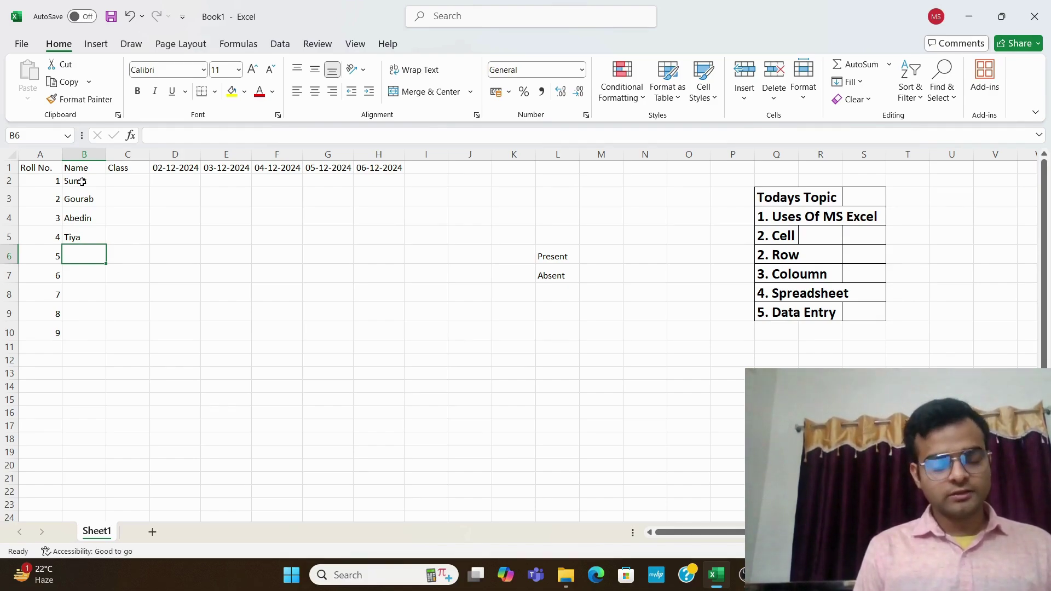
text(sU)
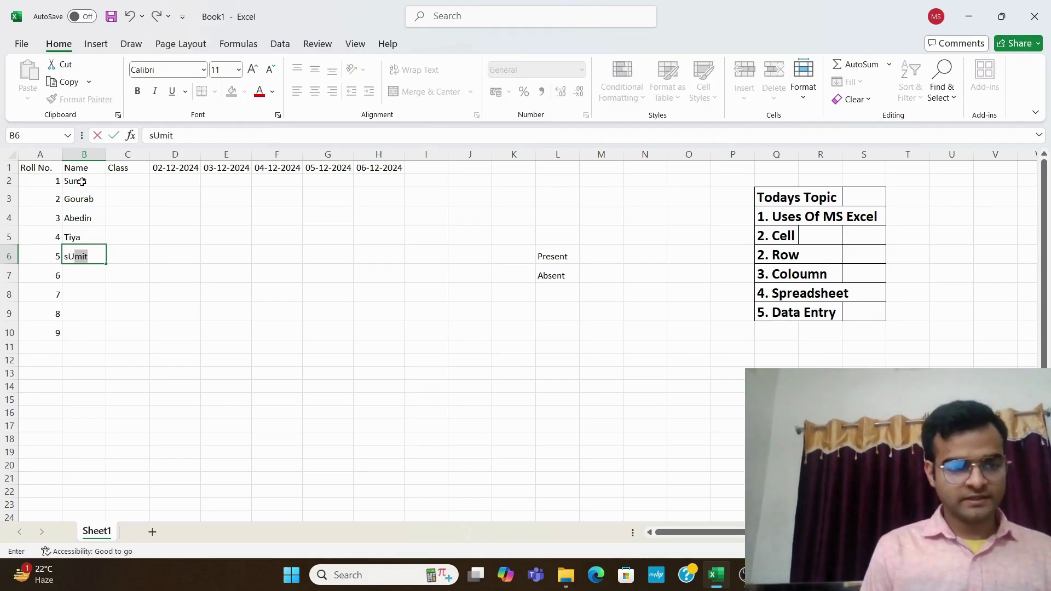
key(BackSpace)
key(BackSpace)
key(BackSpace)
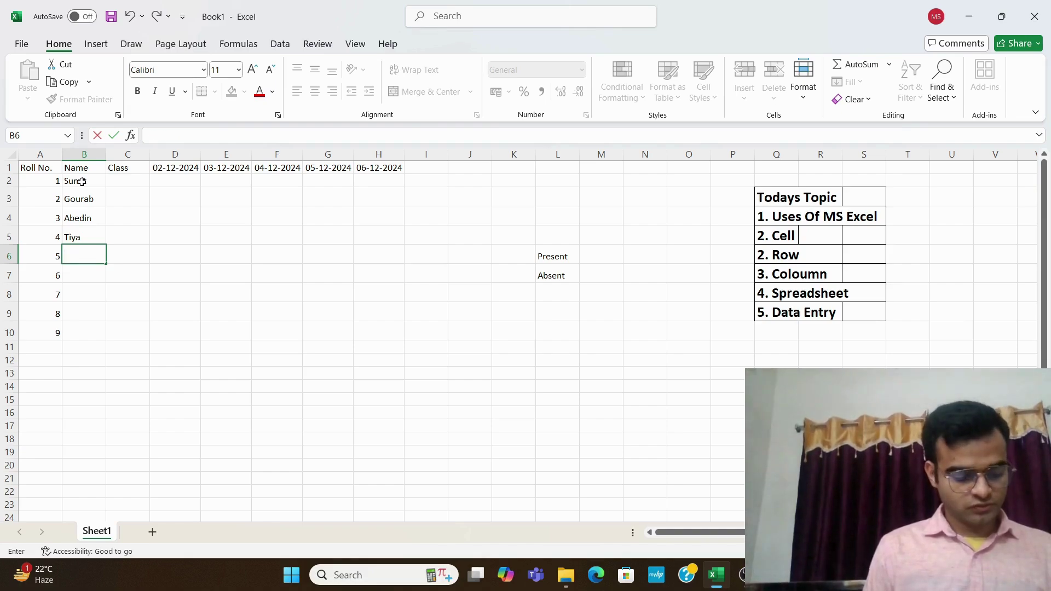
text(s)
key(BackSpace)
key(BackSpace)
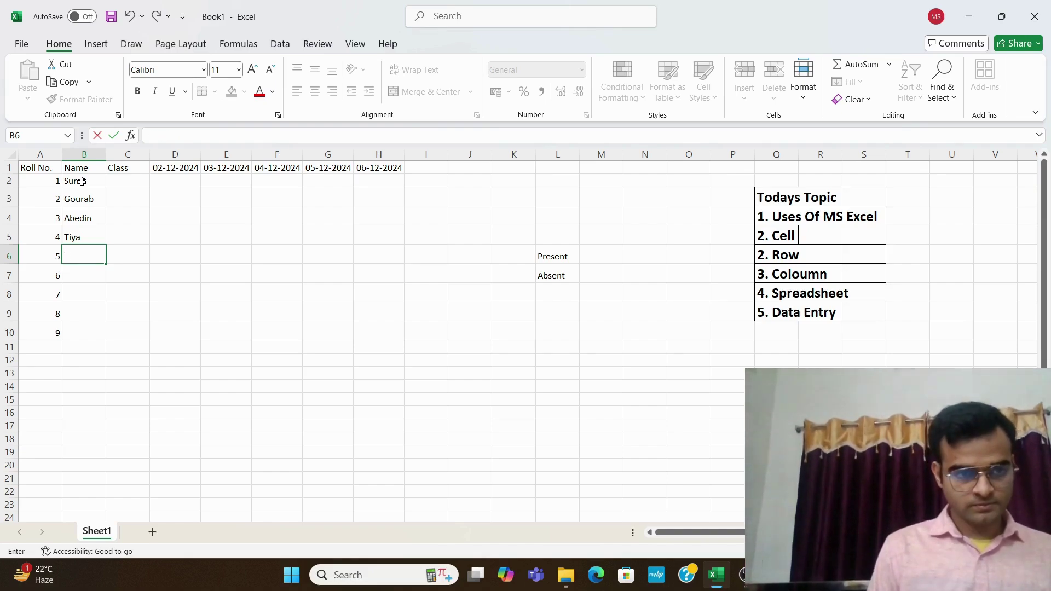
Step: Enter the fifth student's name in cell B6, beside roll number 5
text(Sumon)
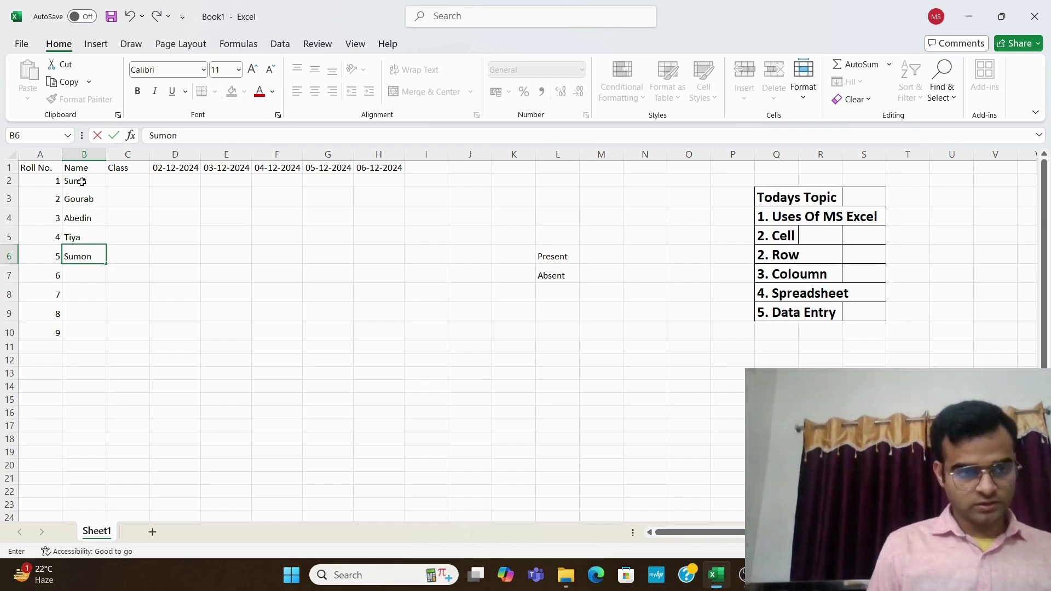
key(Return)
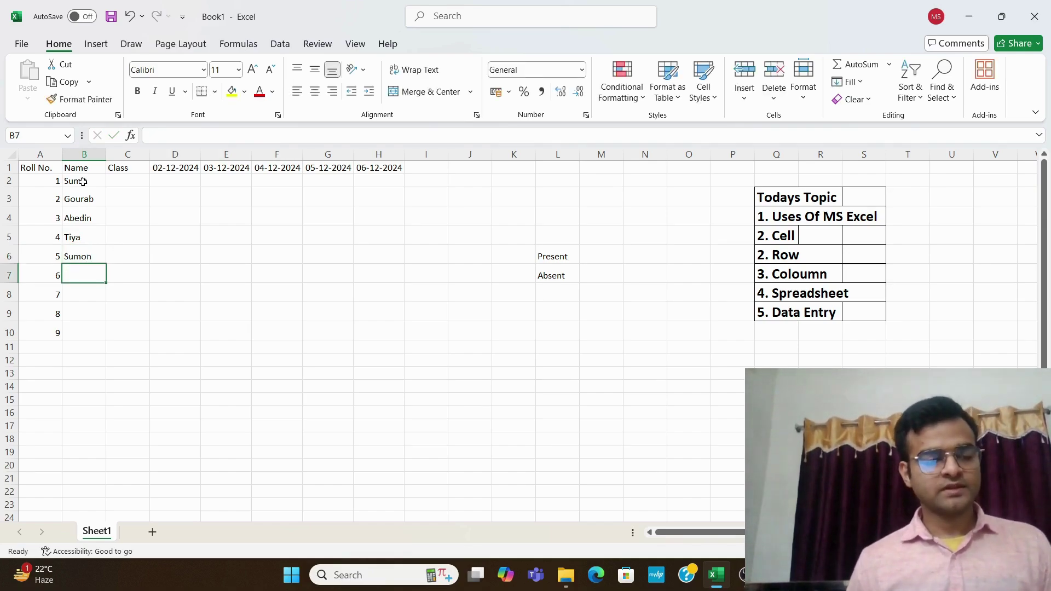
Step: Clear the unused roll numbers 6 to 9 from cells A7 to A10
click(54, 276)
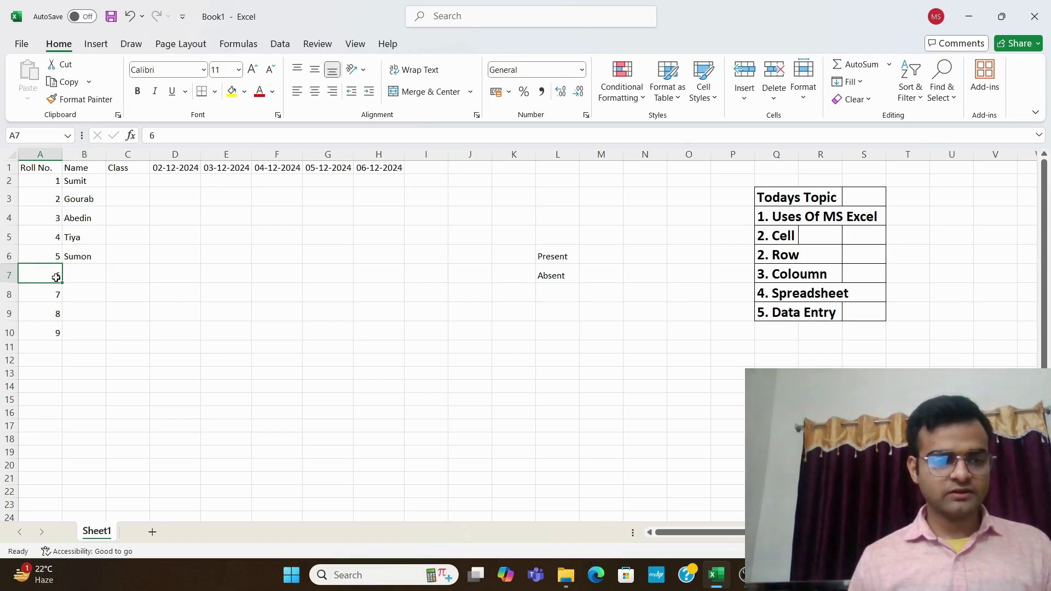
drag(61, 283, 61, 327)
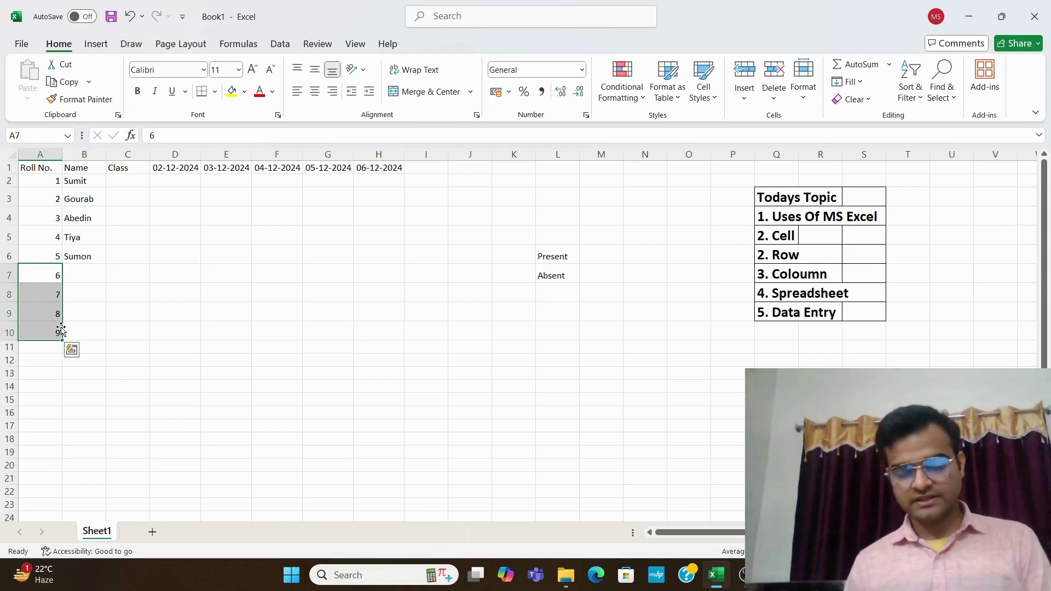
key(BackSpace)
click(112, 291)
drag(61, 288, 55, 330)
key(Delete)
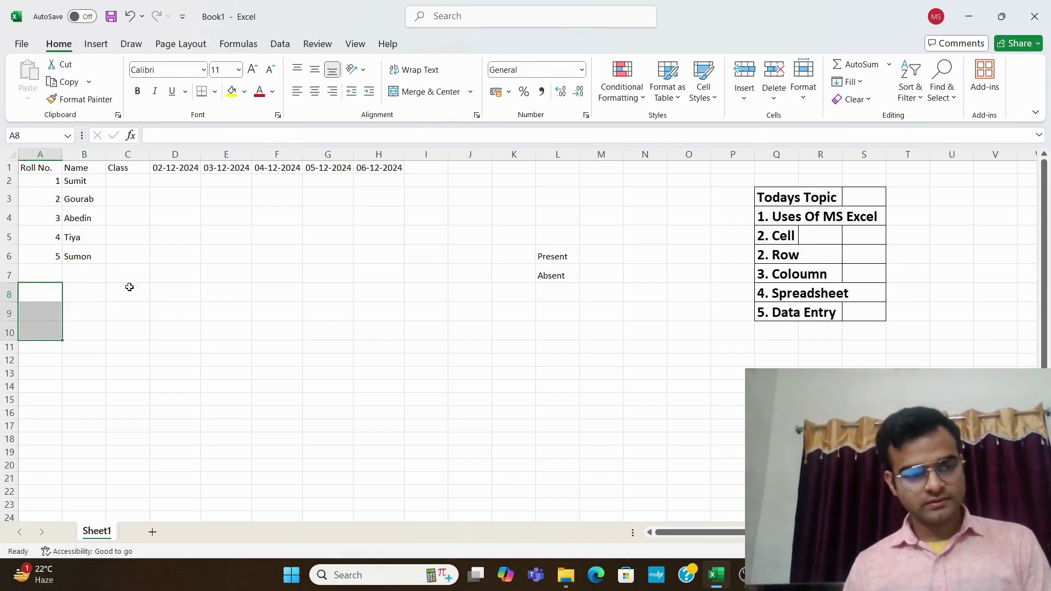
Step: Enter 3 as the class of all five students in cells C2 to C6
click(129, 288)
click(122, 182)
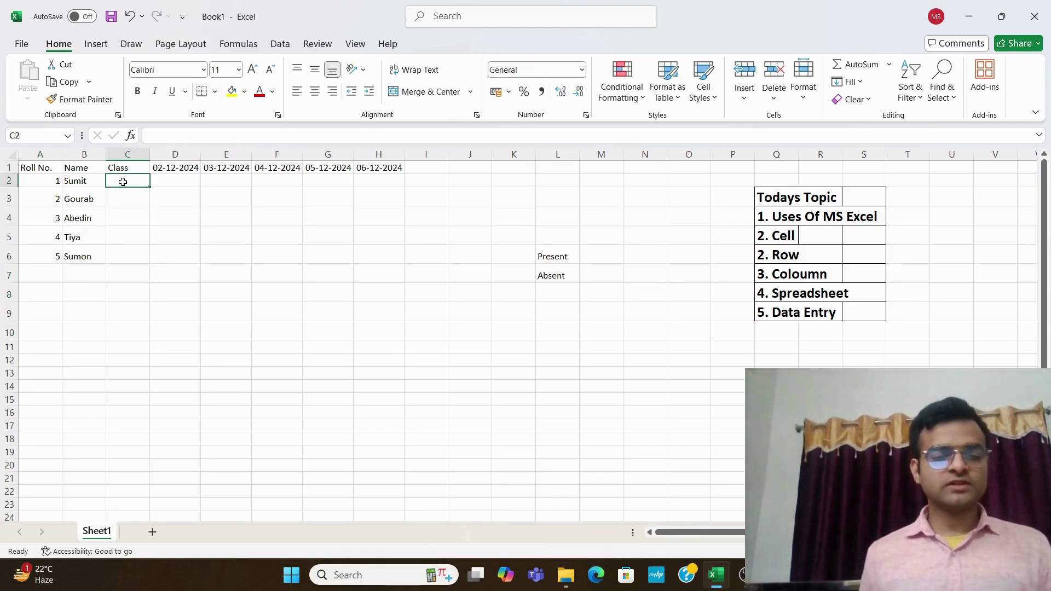
text(3)
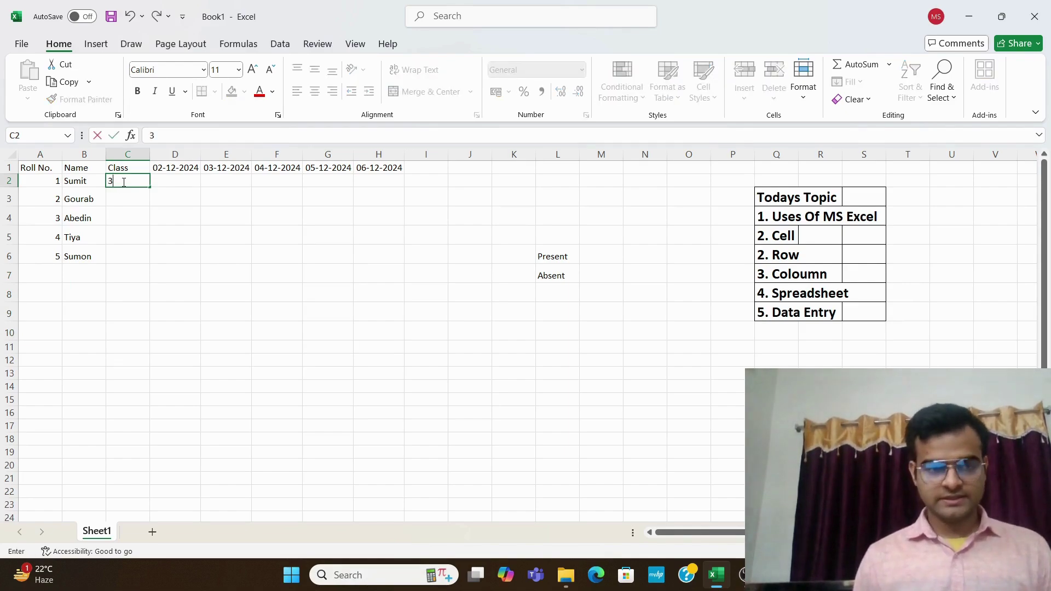
key(Return)
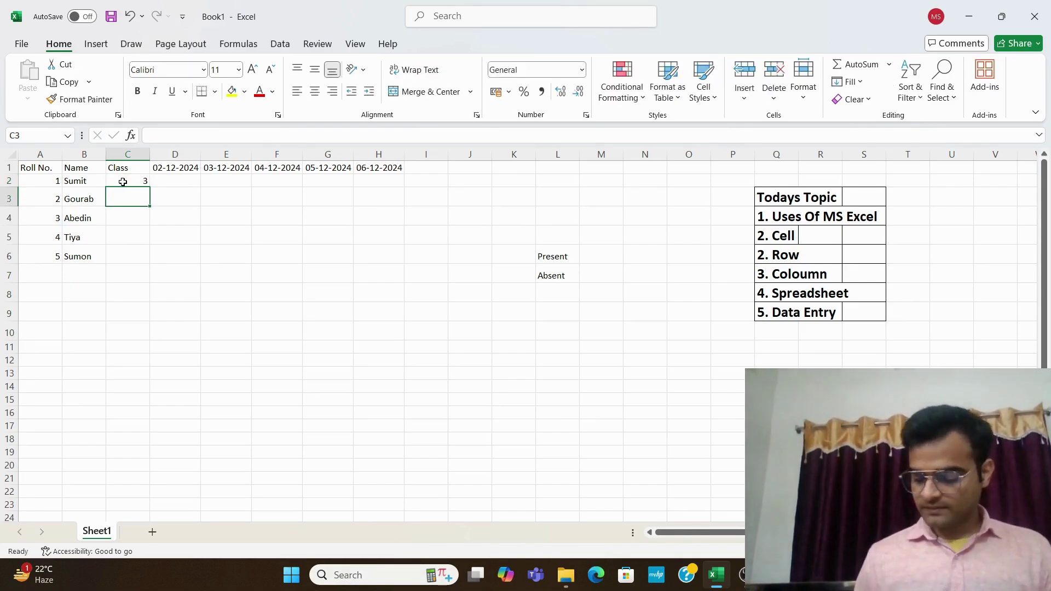
text(3)
key(Return)
text(3)
key(Return)
text(3)
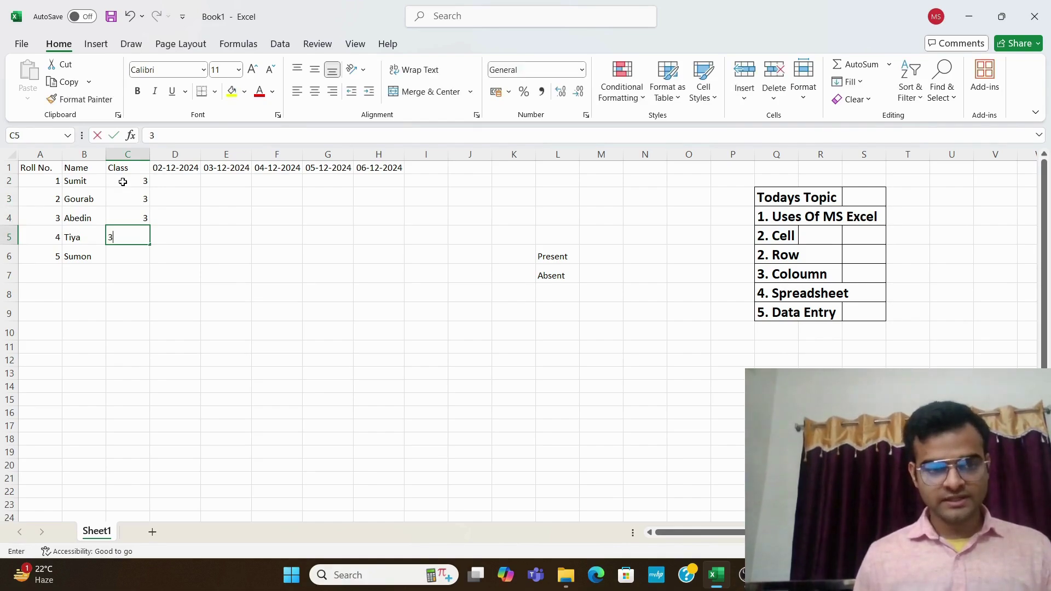
key(Return)
text(3)
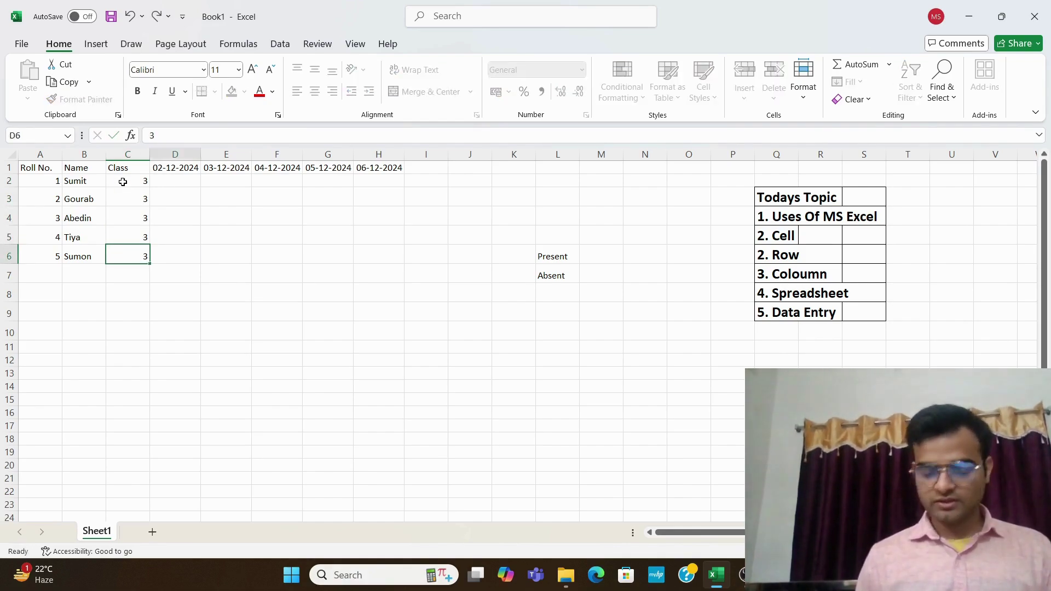
key(Tab)
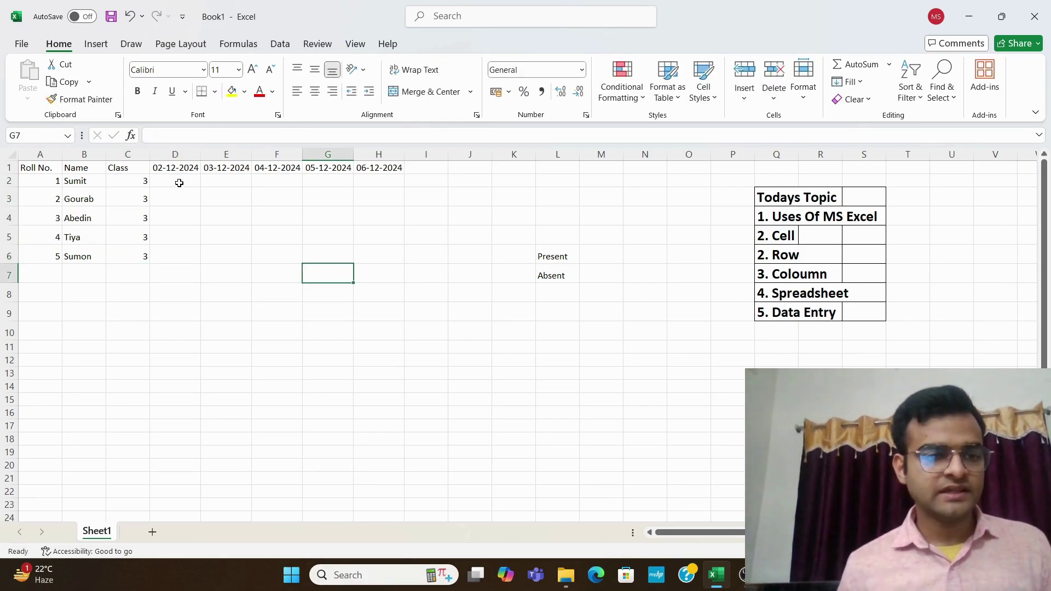
Step: Mark the first student "Present" for 02-12-2024 in cell D2
click(180, 181)
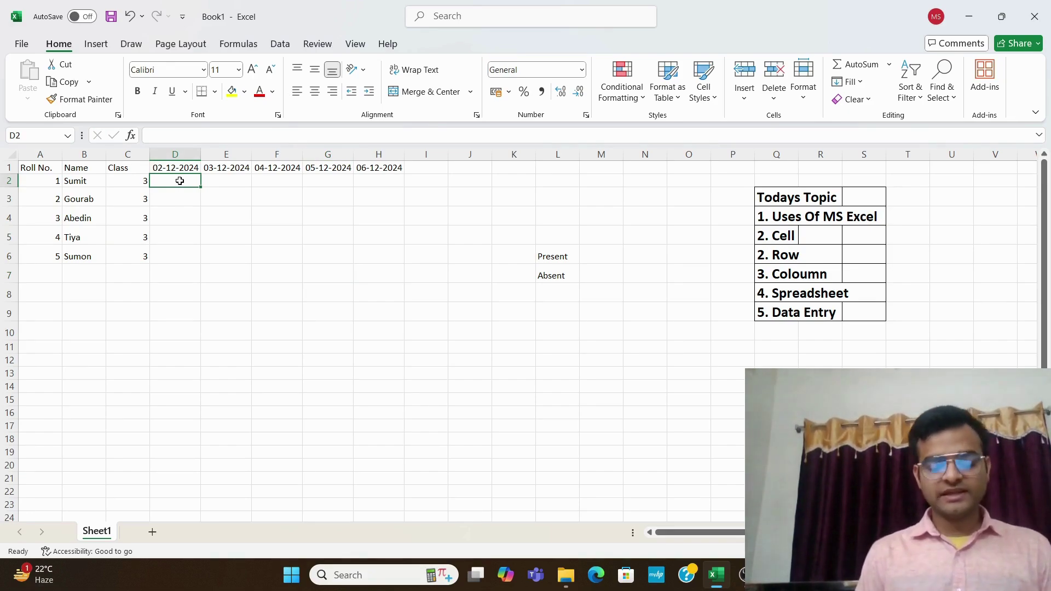
text(pre)
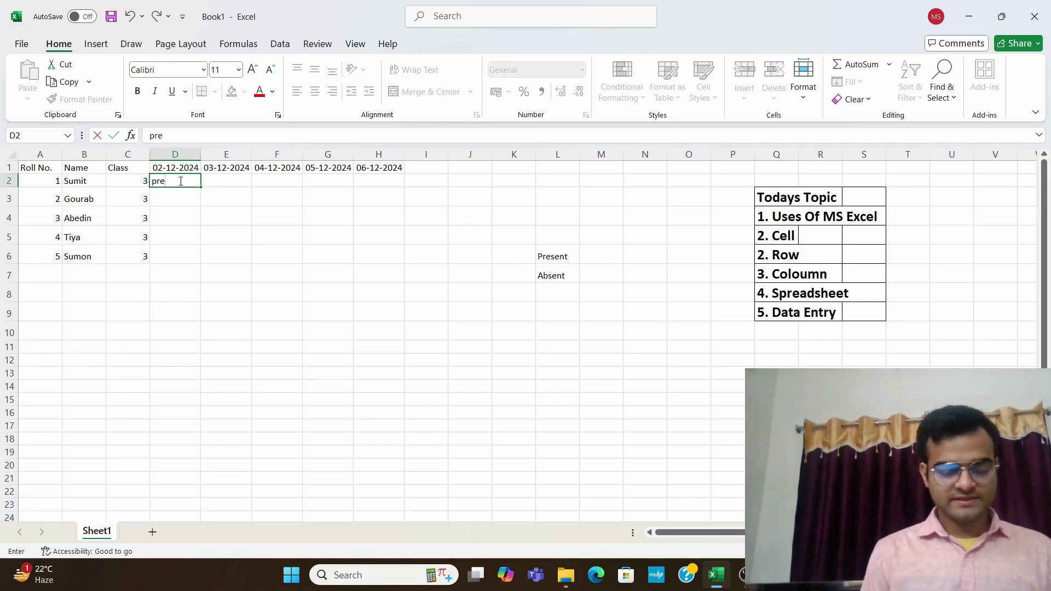
key(BackSpace)
key(BackSpace)
key(BackSpace)
text(P)
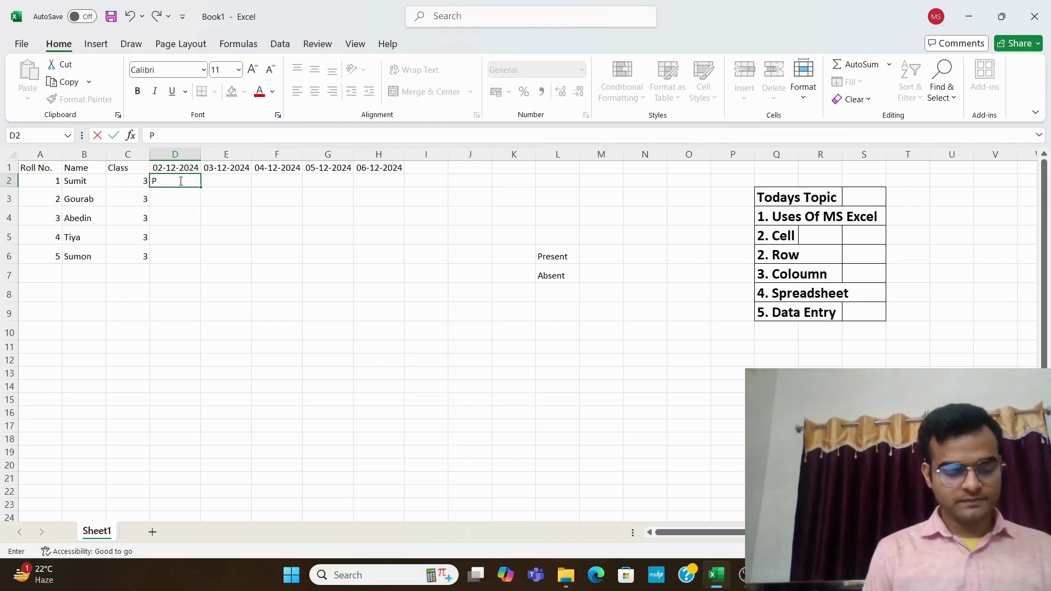
text(rew)
key(BackSpace)
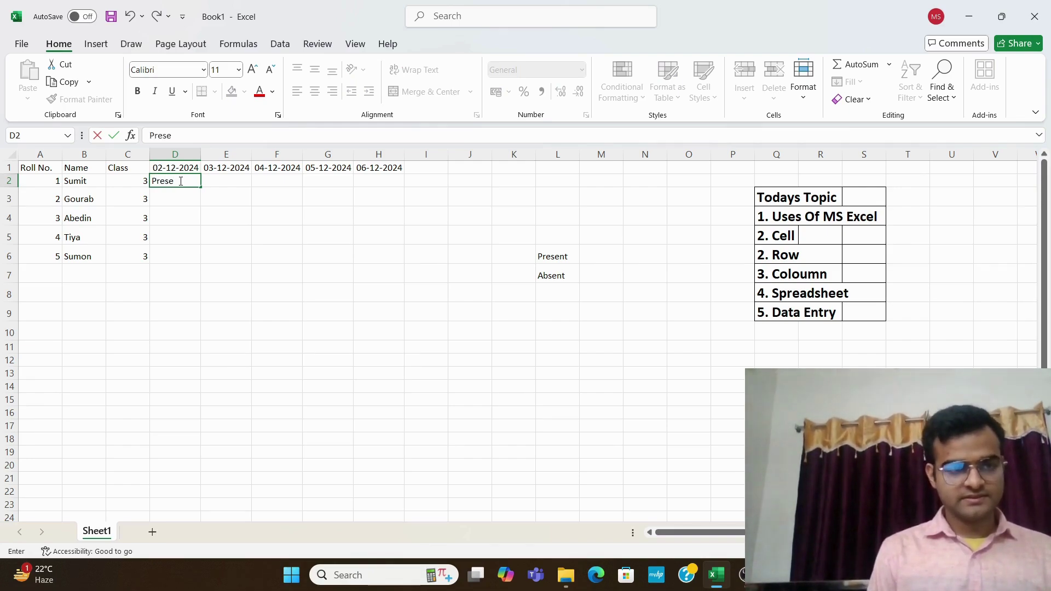
text(sent)
key(Return)
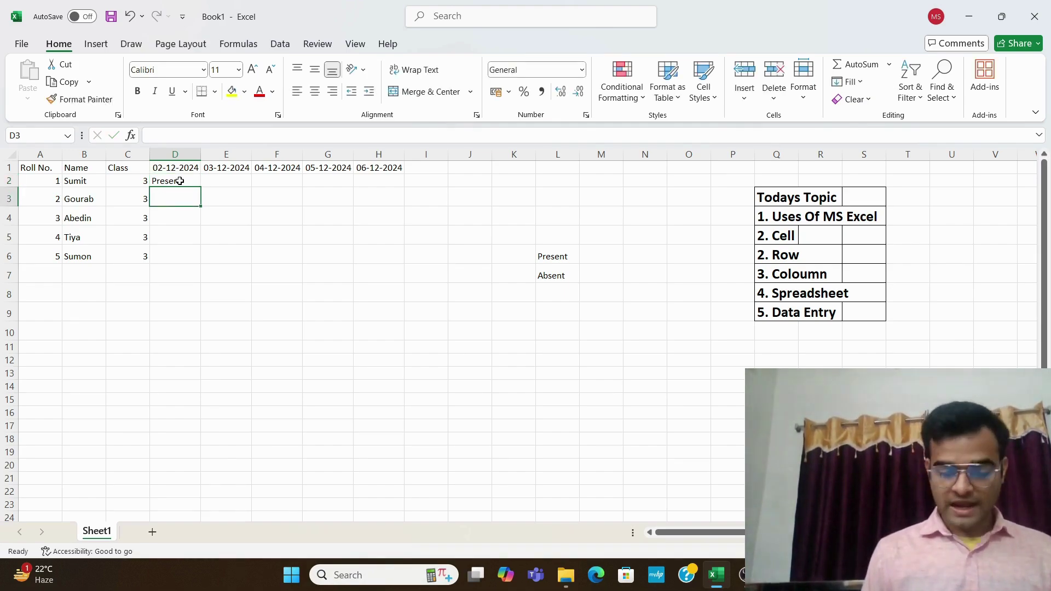
Step: Mark roll number 2 "Absent" in cell D3 and roll number 3 "Present" in cell D4 for 02-12-2024
text(S)
key(BackSpace)
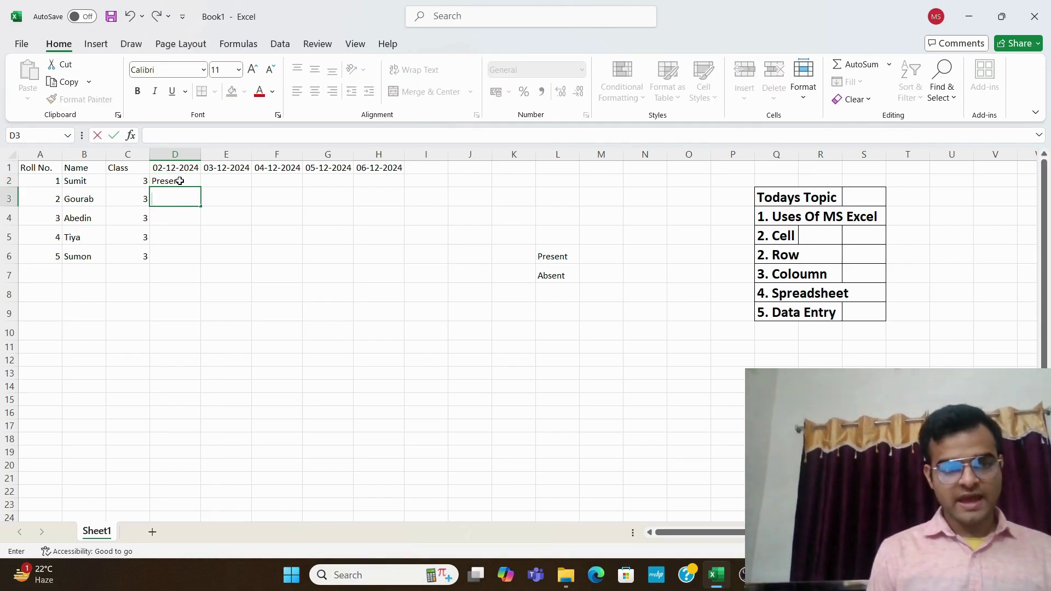
text(Absent)
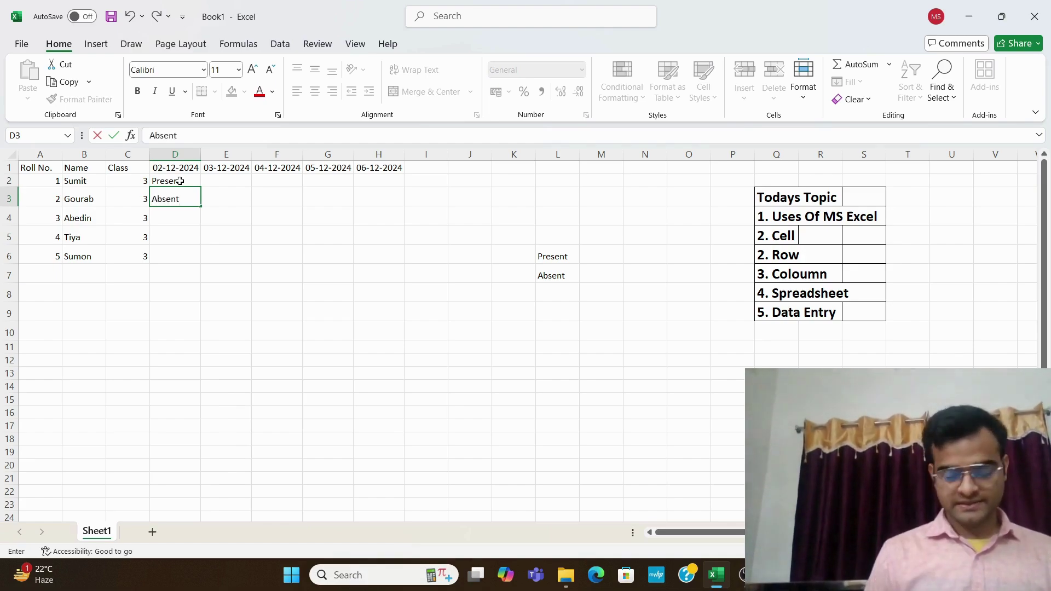
key(Return)
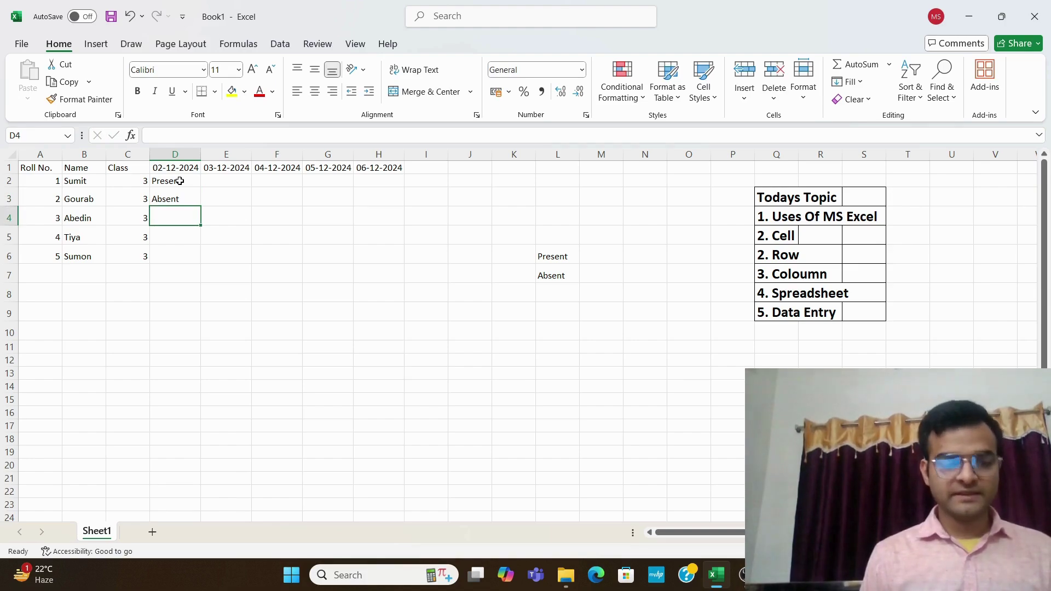
text(Pr)
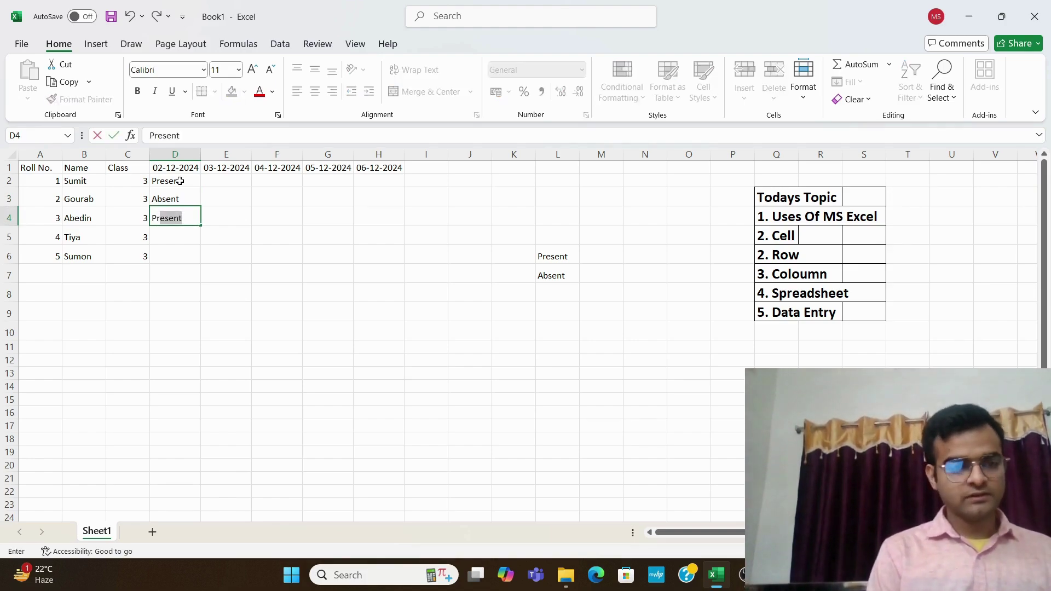
key(BackSpace)
text(ese)
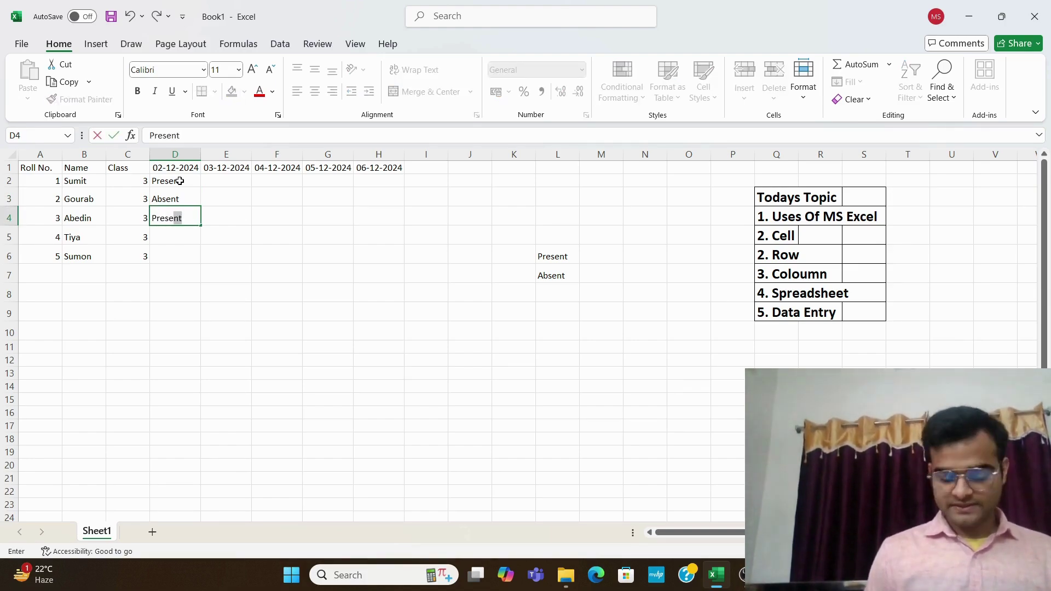
key(Return)
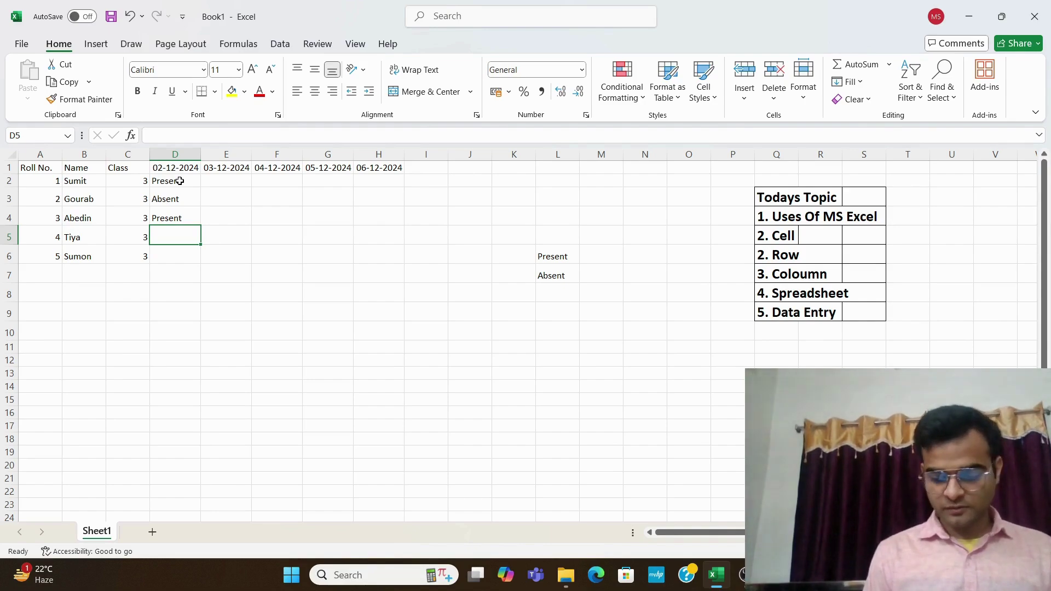
Step: Mark roll numbers 4 and 5 "Absent" for 02-12-2024 in cells D5 and D6
text(Absent)
key(Tab)
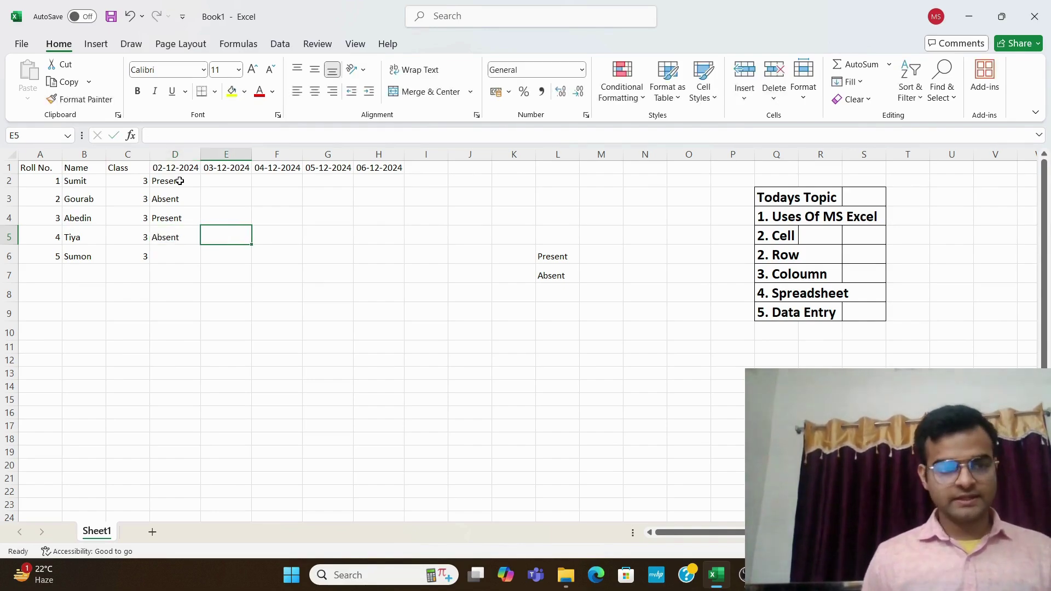
key(Return)
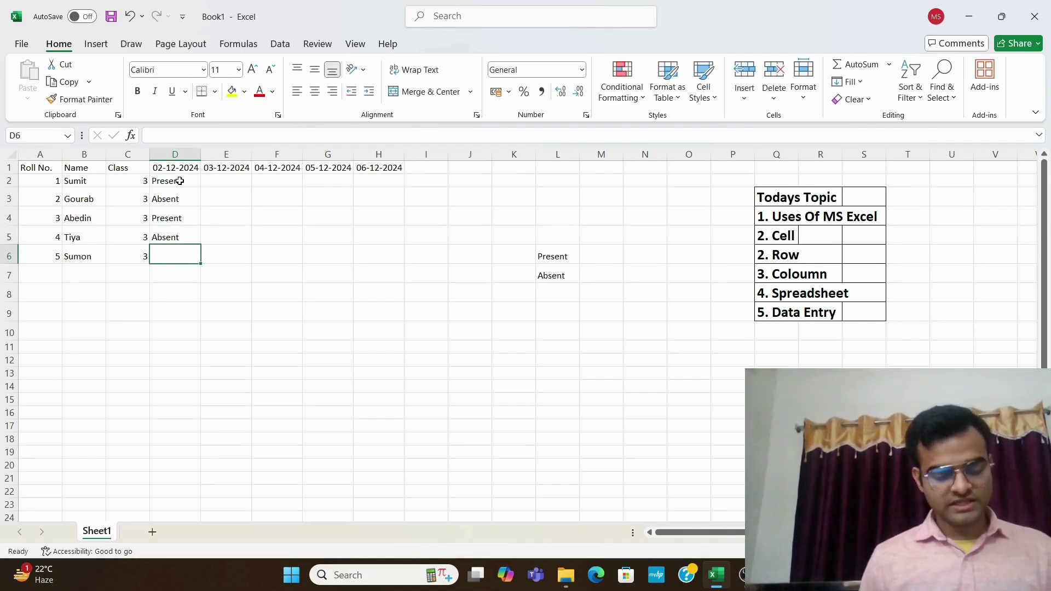
text(A)
key(BackSpace)
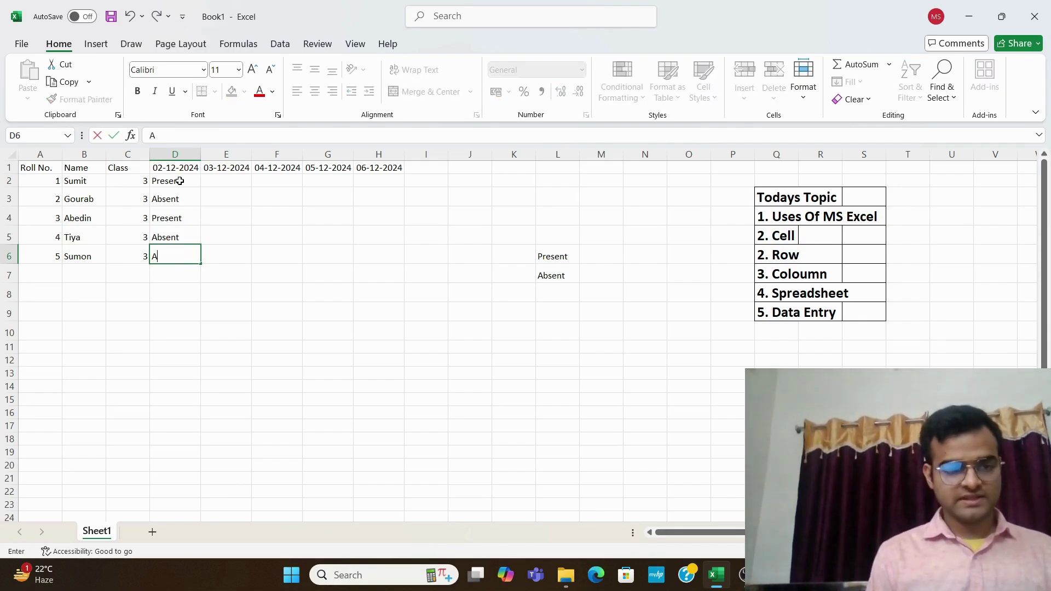
text(b)
key(Tab)
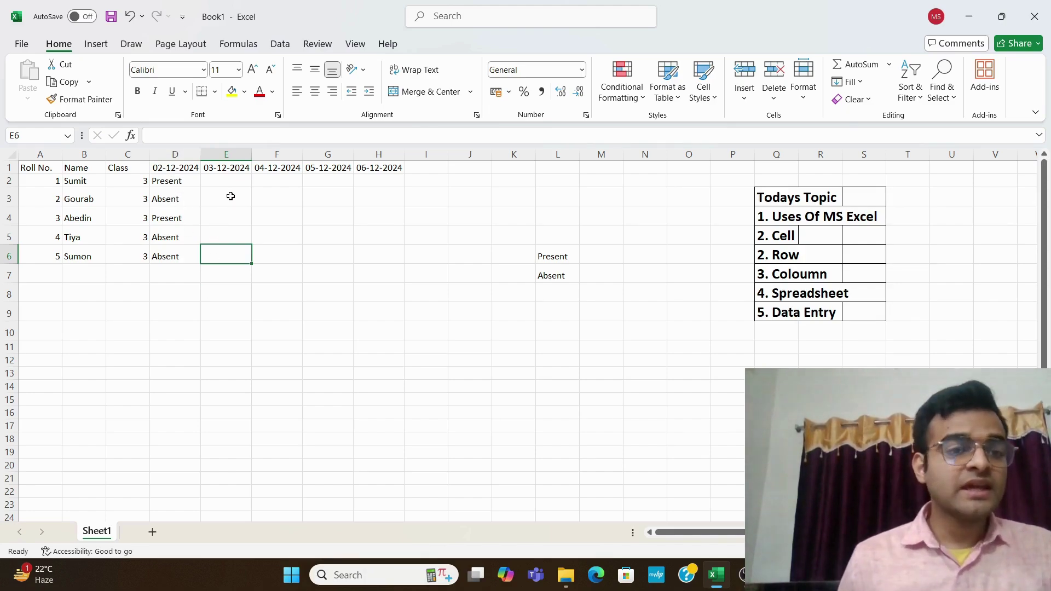
Step: Mark roll numbers 1 and 2 "Absent" for 03-12-2024 in cells E2 and E3
click(183, 181)
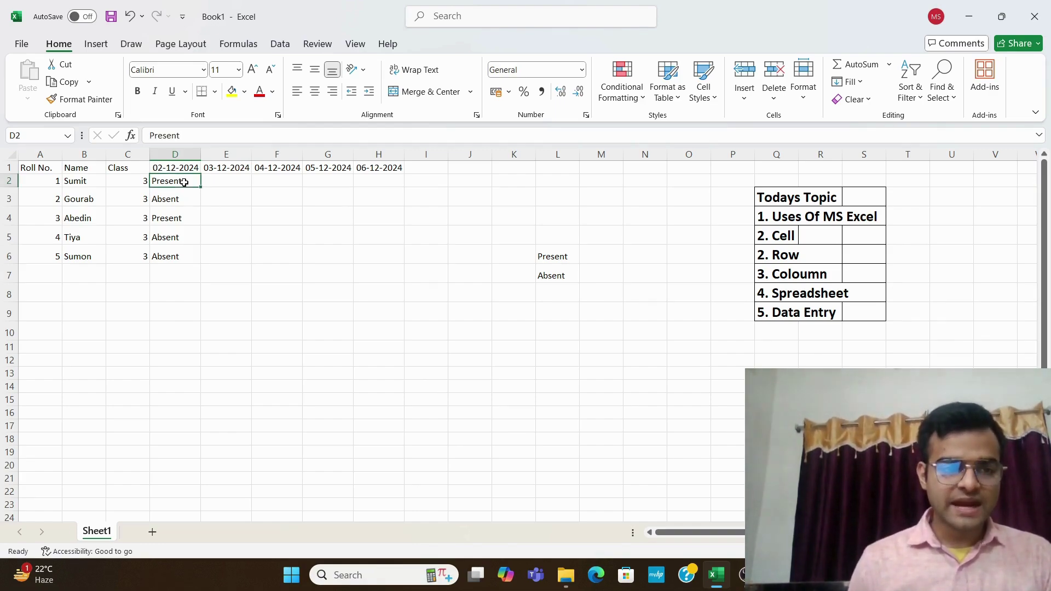
click(187, 216)
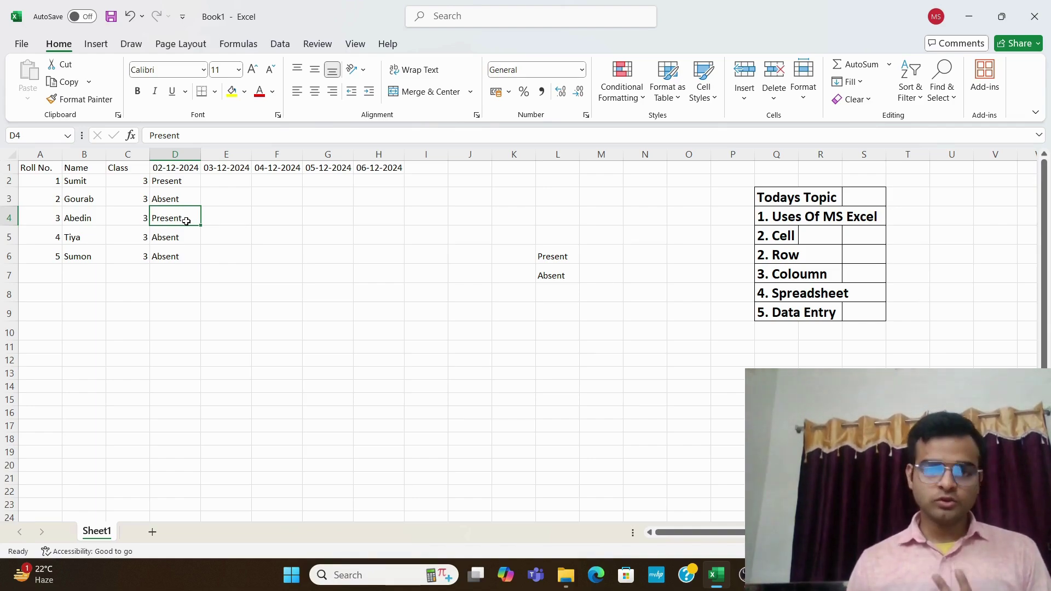
click(224, 186)
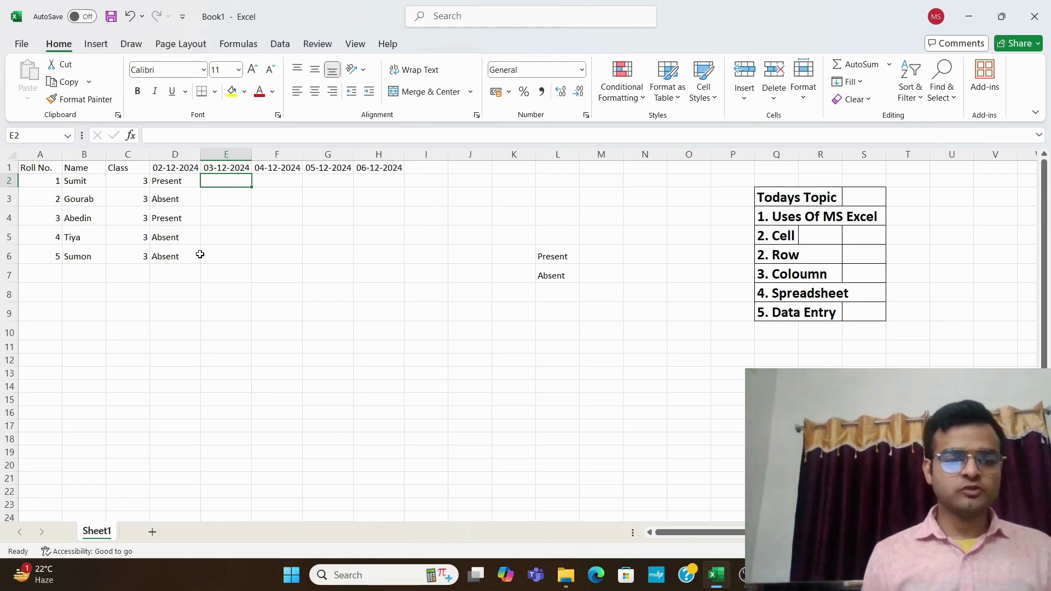
text(Ab)
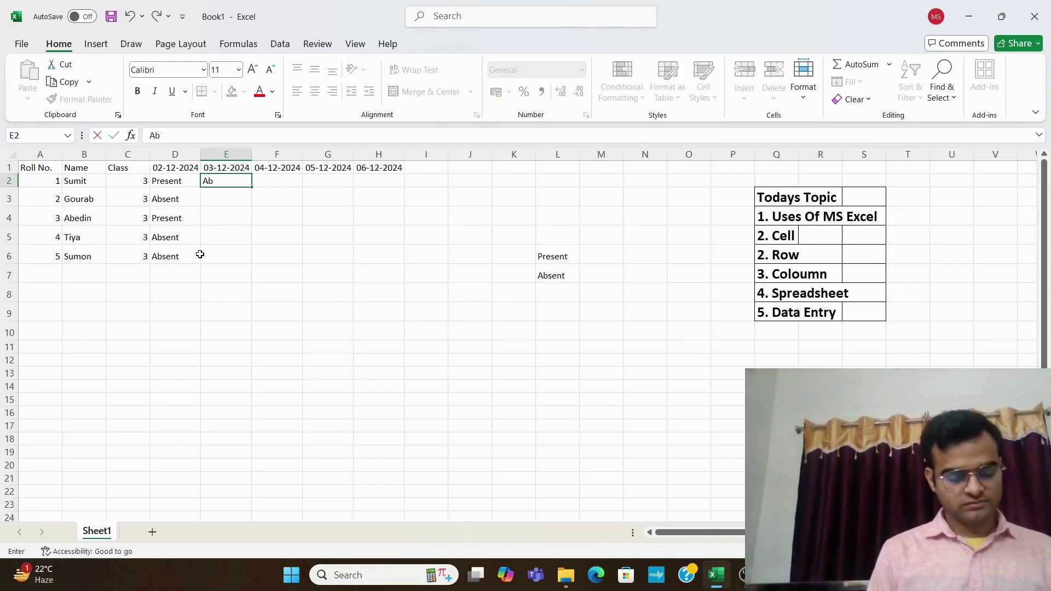
text(sent)
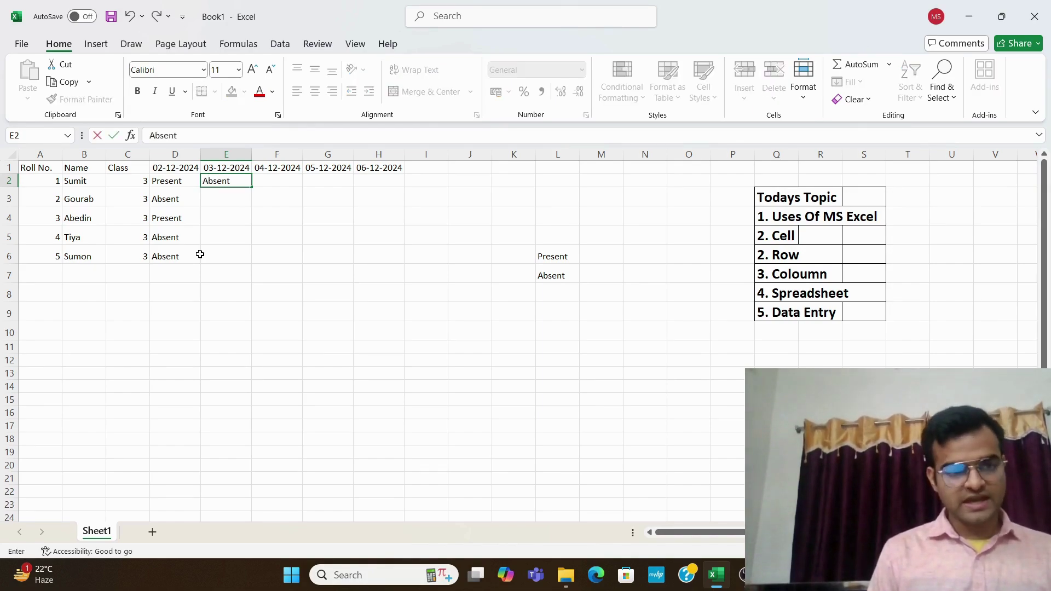
key(Return)
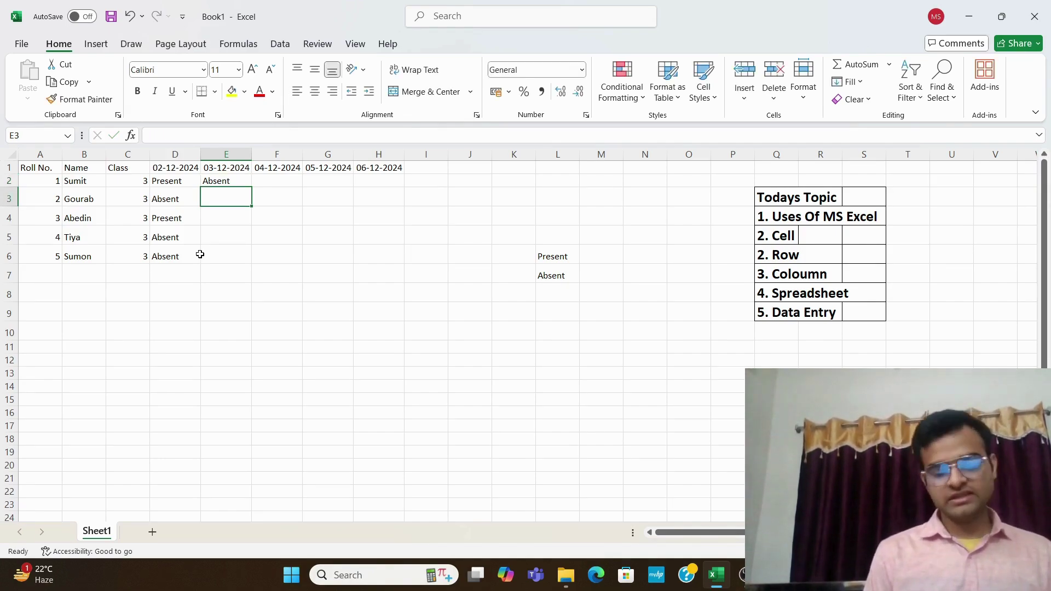
text(Abse)
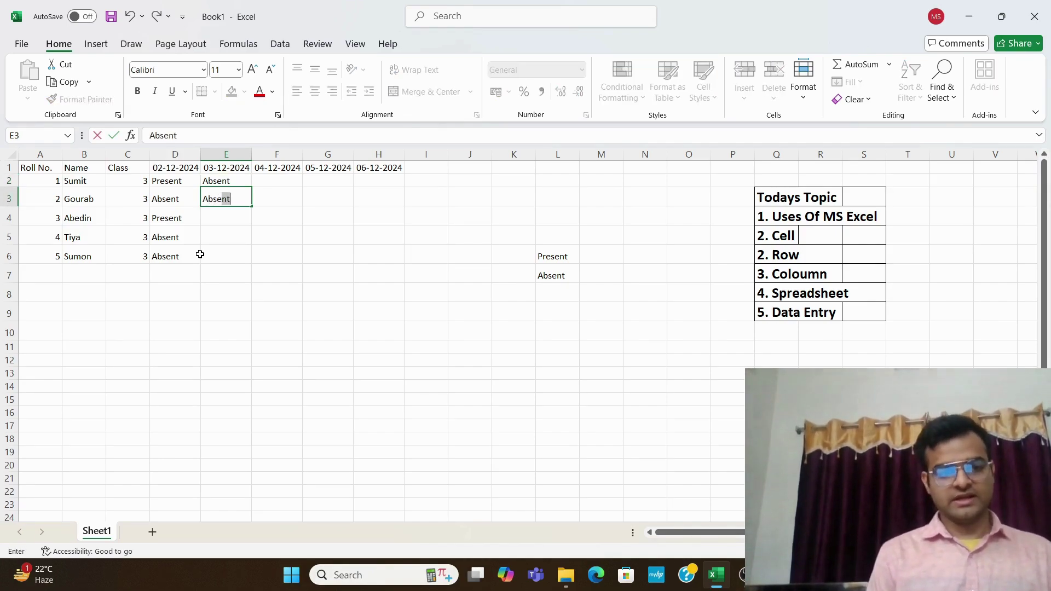
key(Return)
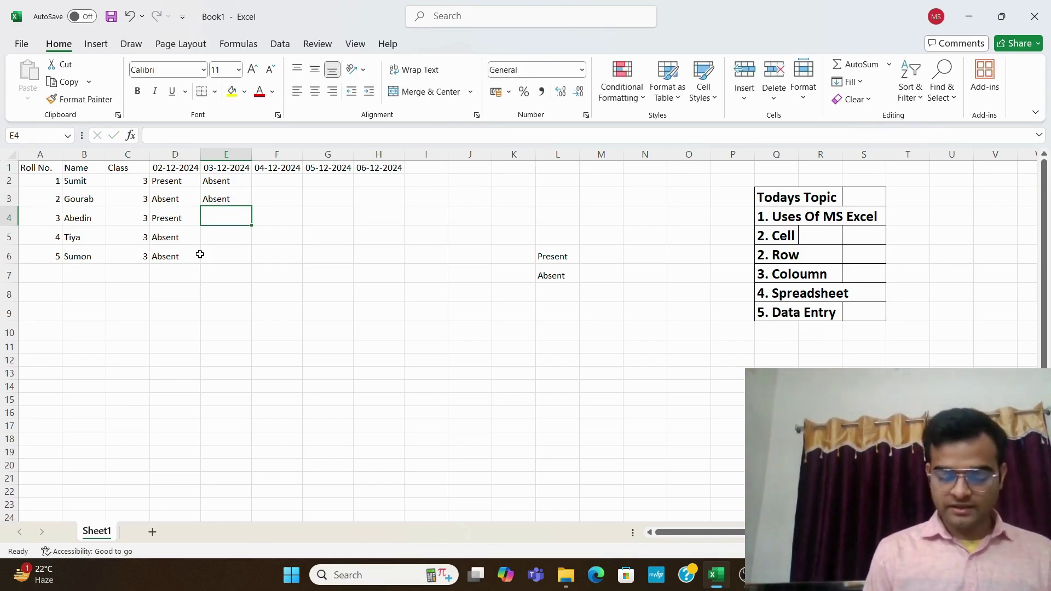
Step: Mark roll numbers 3 to 5 "Present" for 03-12-2024 in cells E4 to E6
text(Prese)
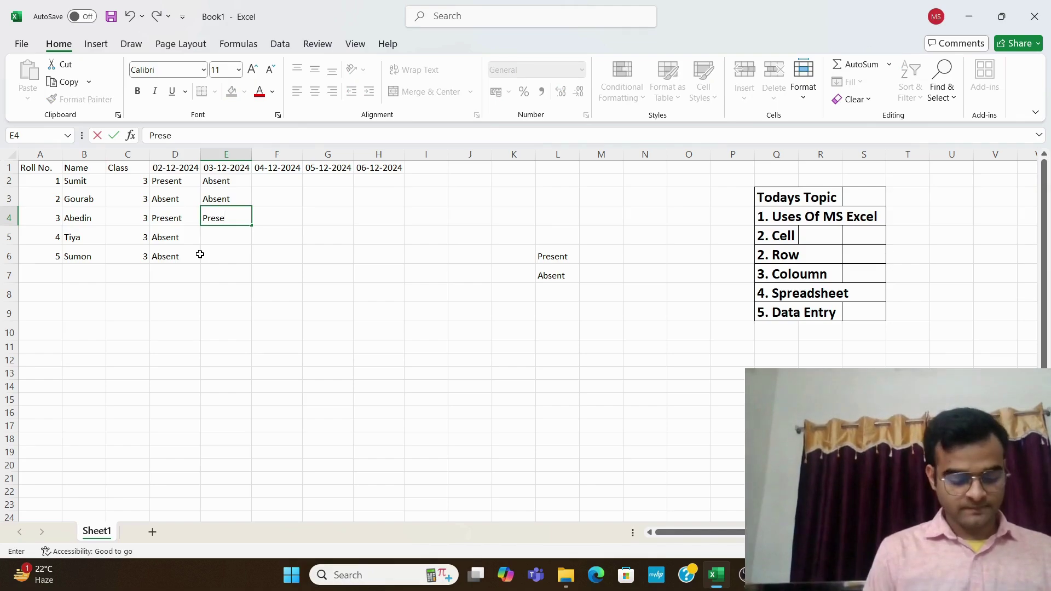
text(nt)
key(Return)
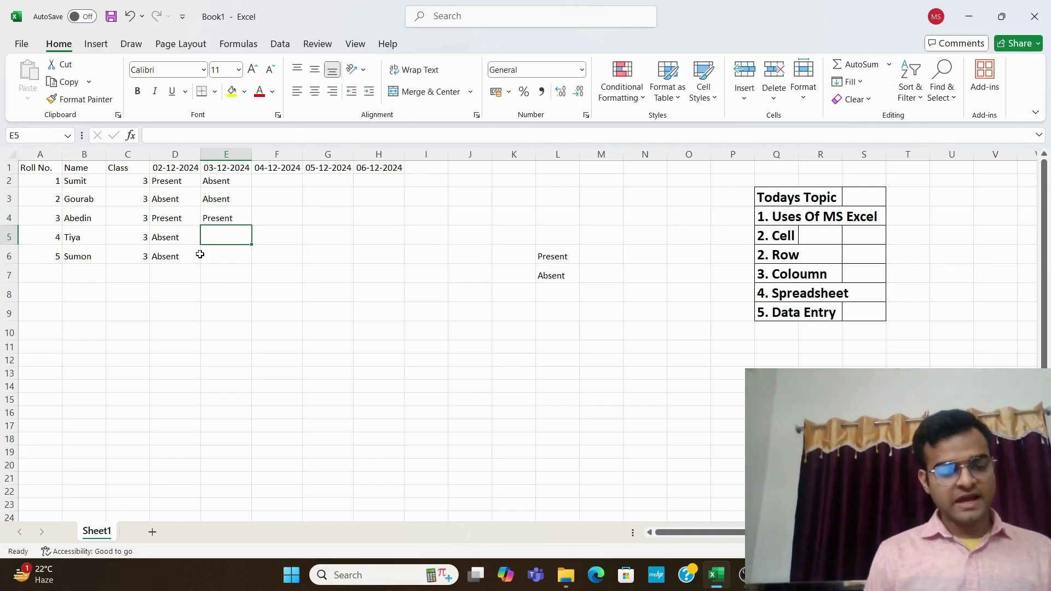
text(P)
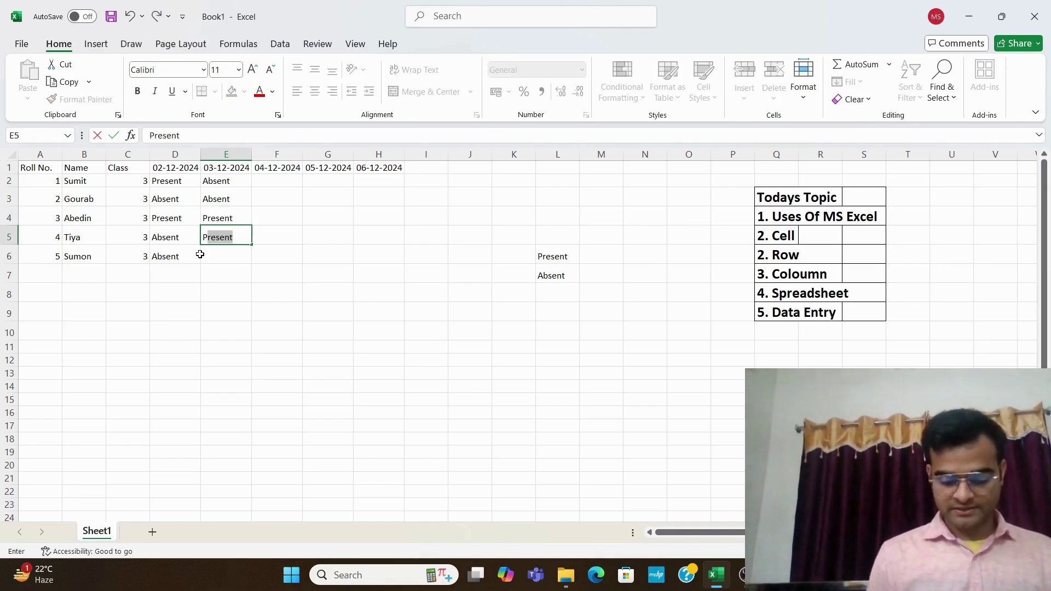
key(Return)
text(Present)
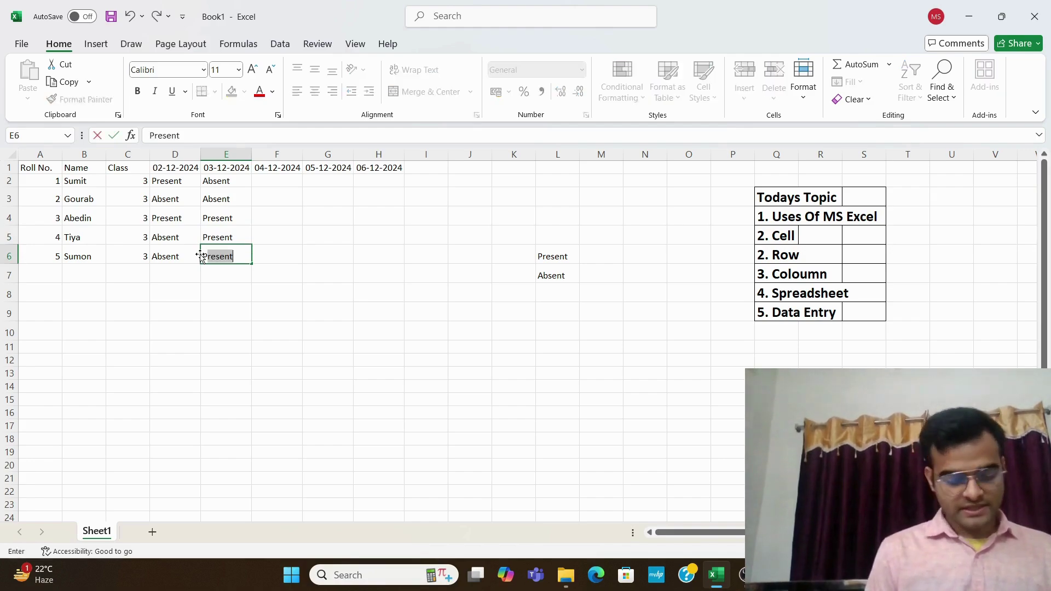
key(Tab)
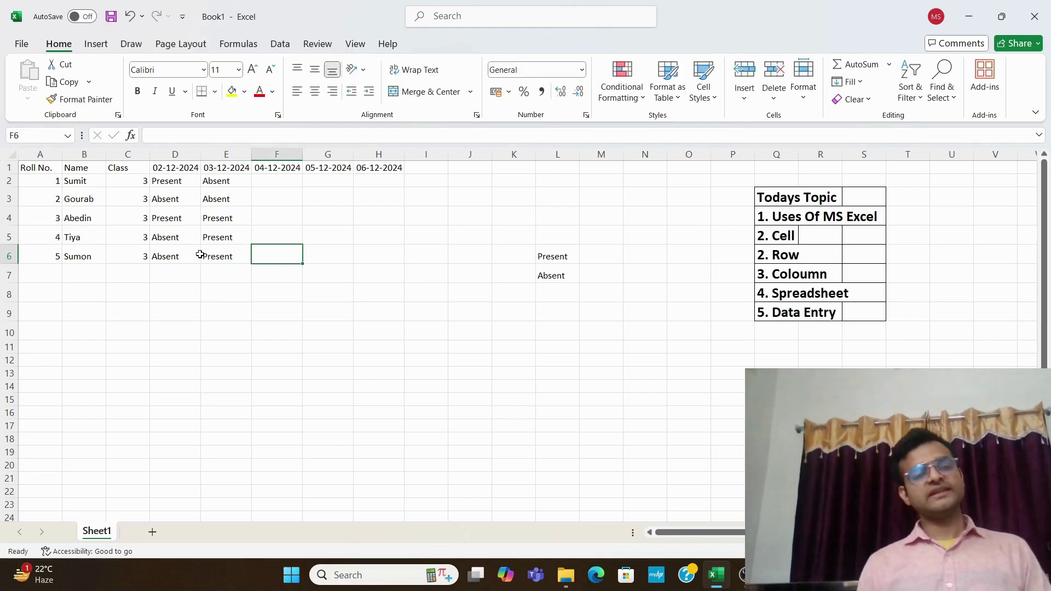
drag(229, 180, 232, 255)
click(236, 272)
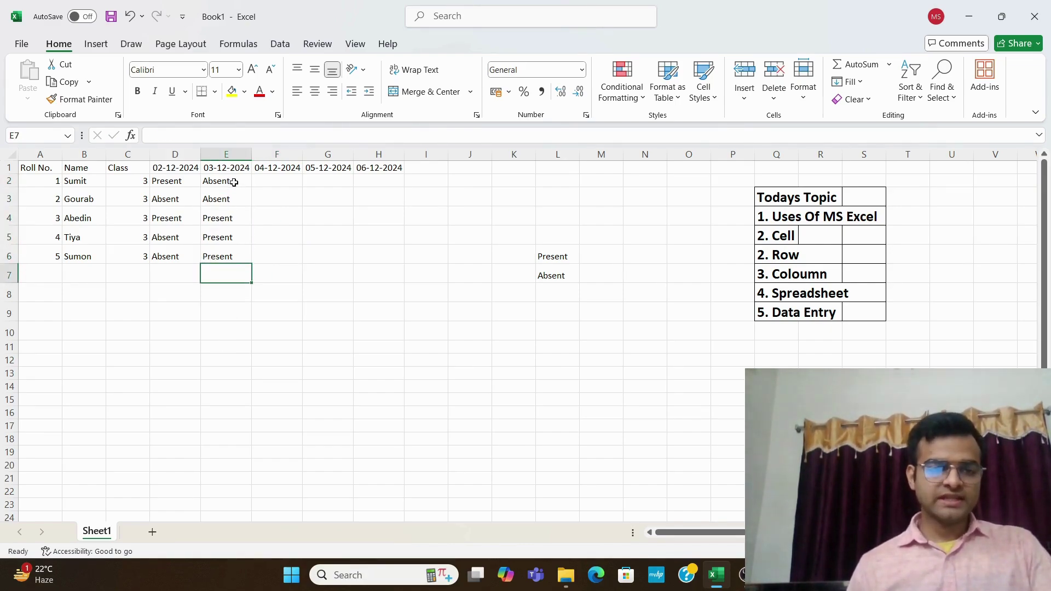
drag(234, 182, 230, 257)
click(242, 311)
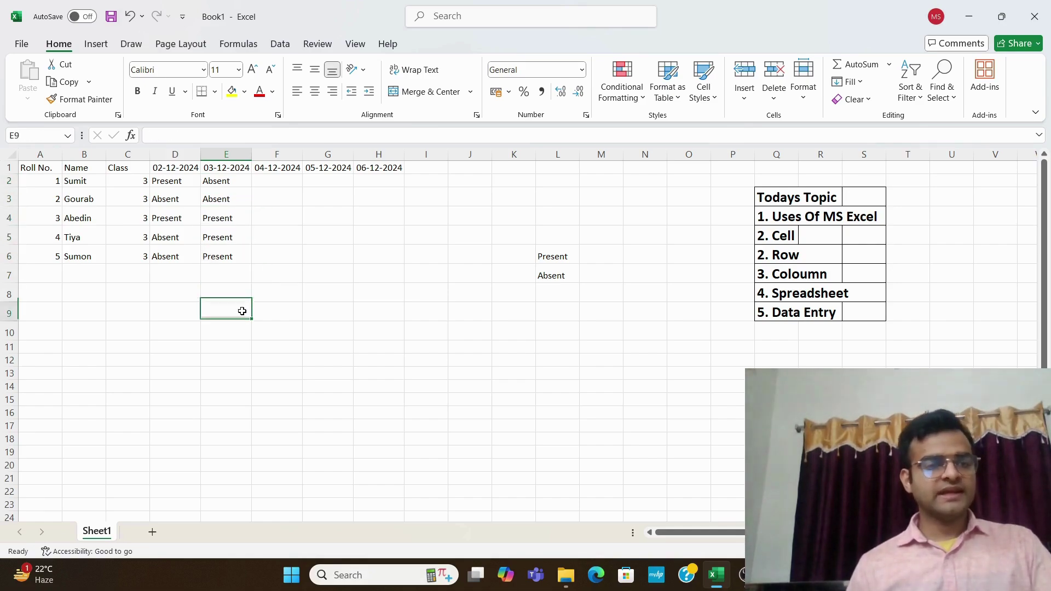
Step: Mark roll number 1 "Absent" in cell F2 and roll number 2 "Present" in cell F3 for 04-12-2024
click(289, 181)
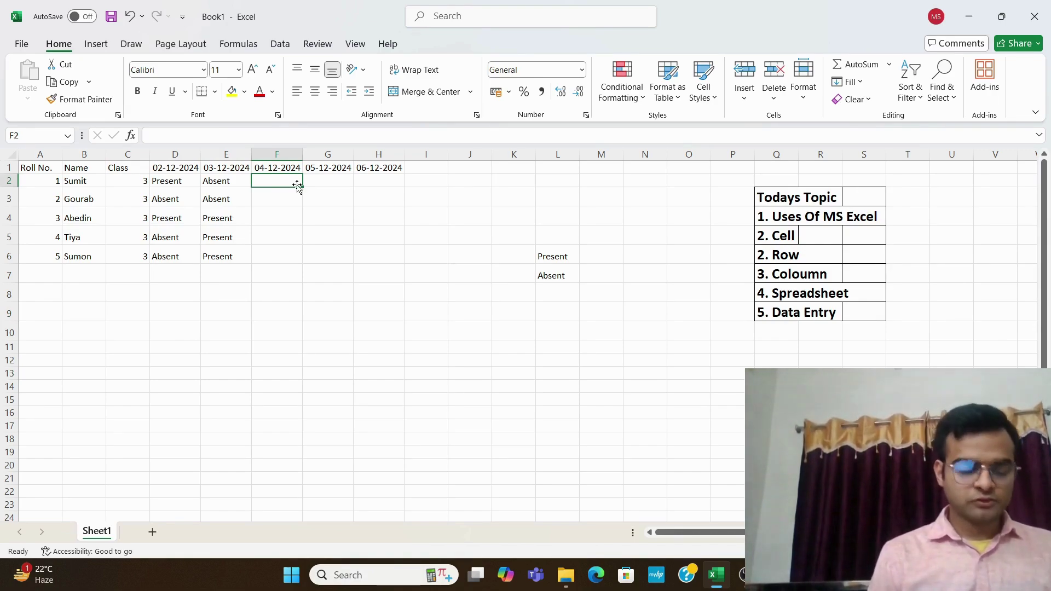
text(Ab)
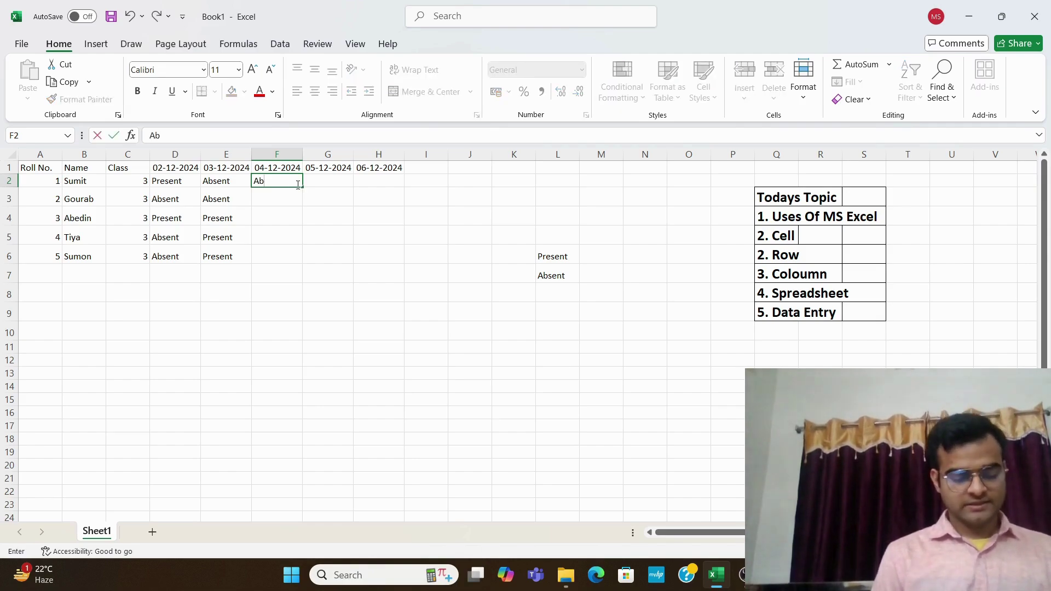
text(sent)
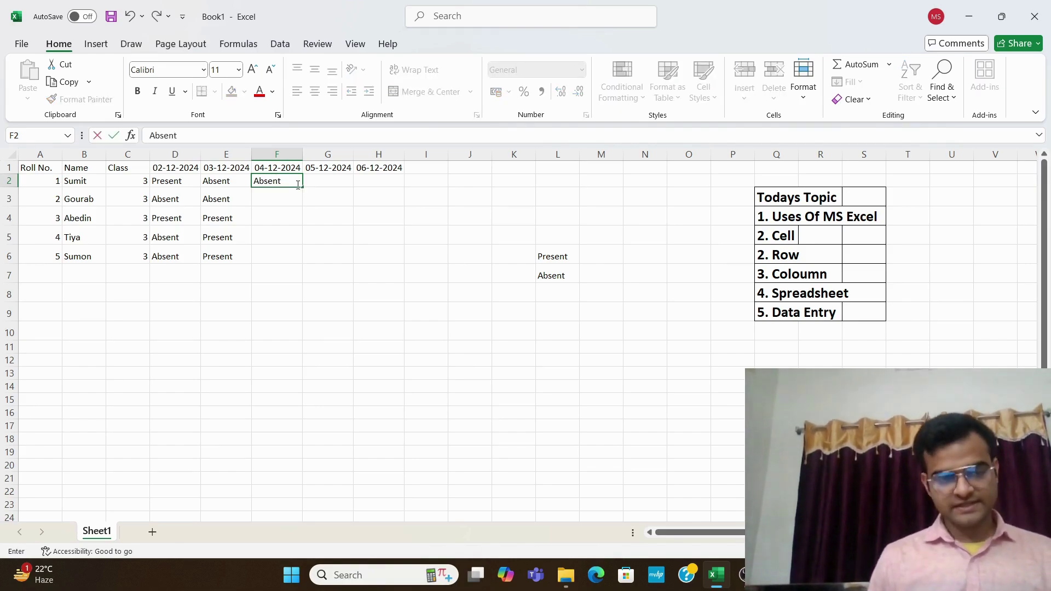
key(Return)
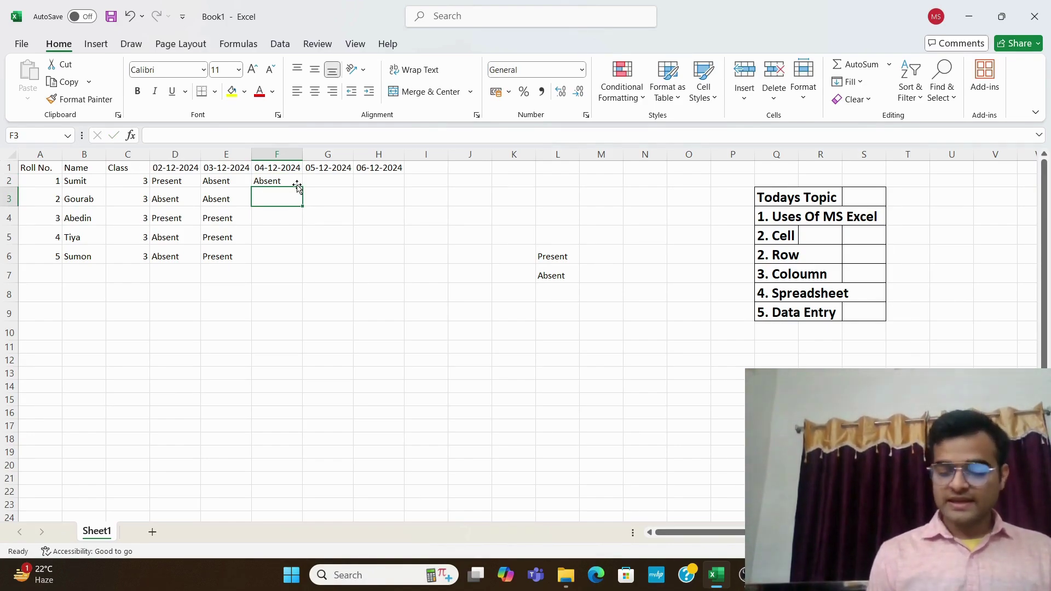
text(Prese)
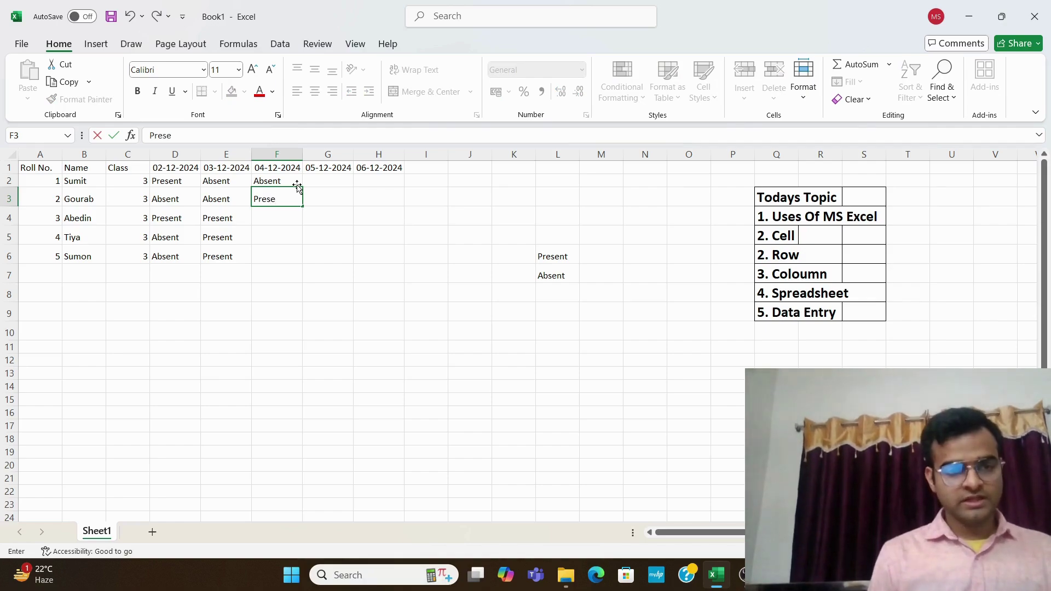
text(nt)
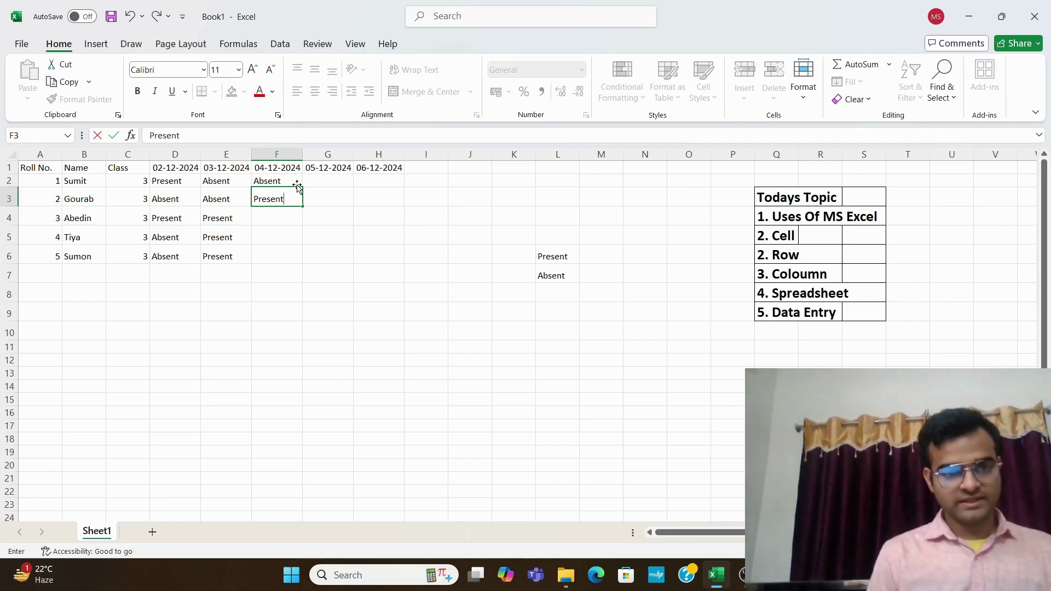
key(Return)
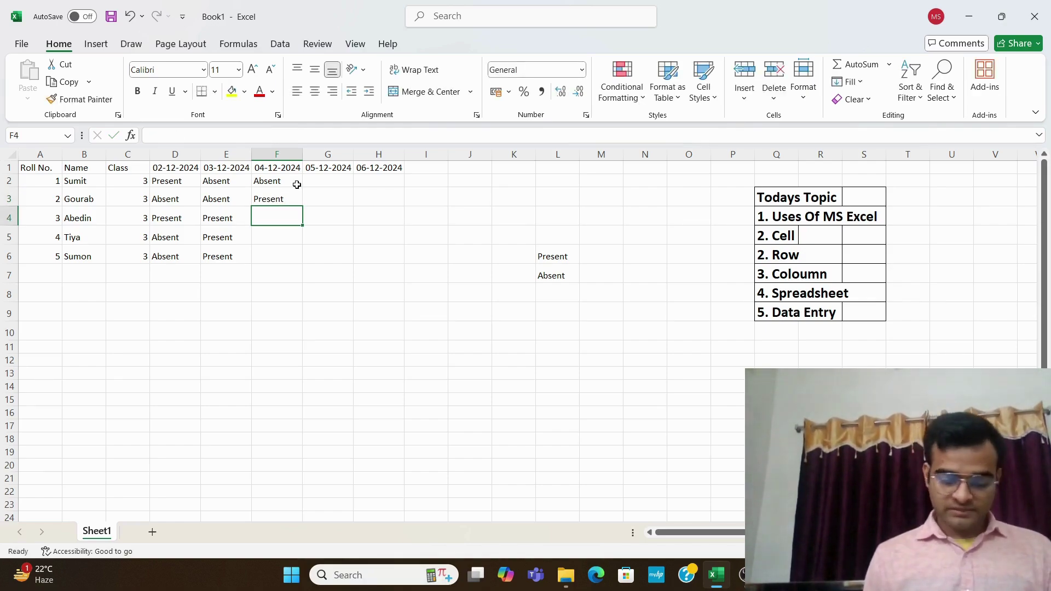
Step: Mark roll numbers 3 to 5 "Present" for 04-12-2024 in cells F4 to F6
text(Pr)
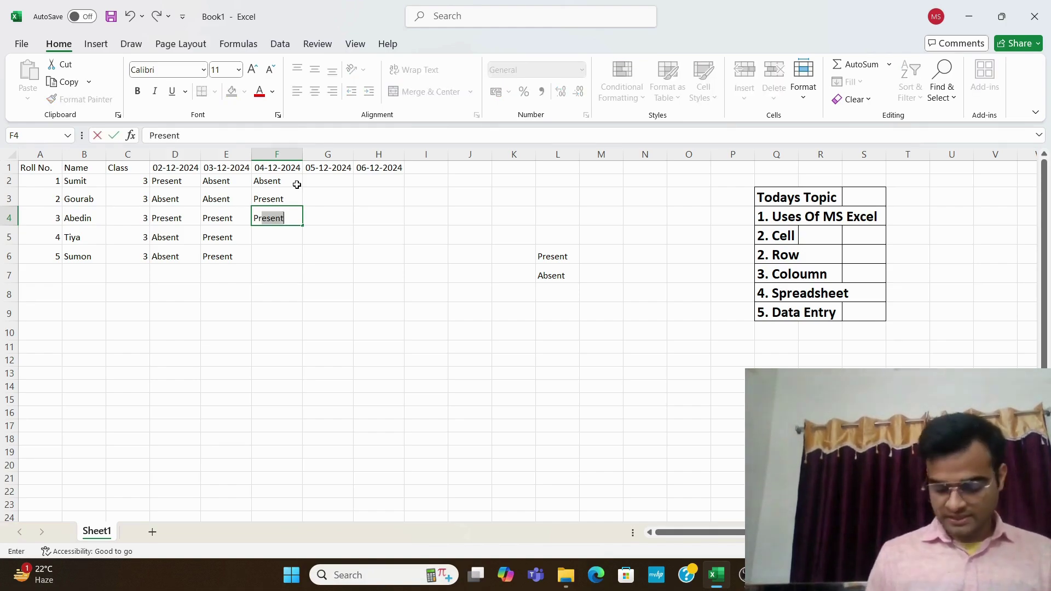
key(Return)
text(Present)
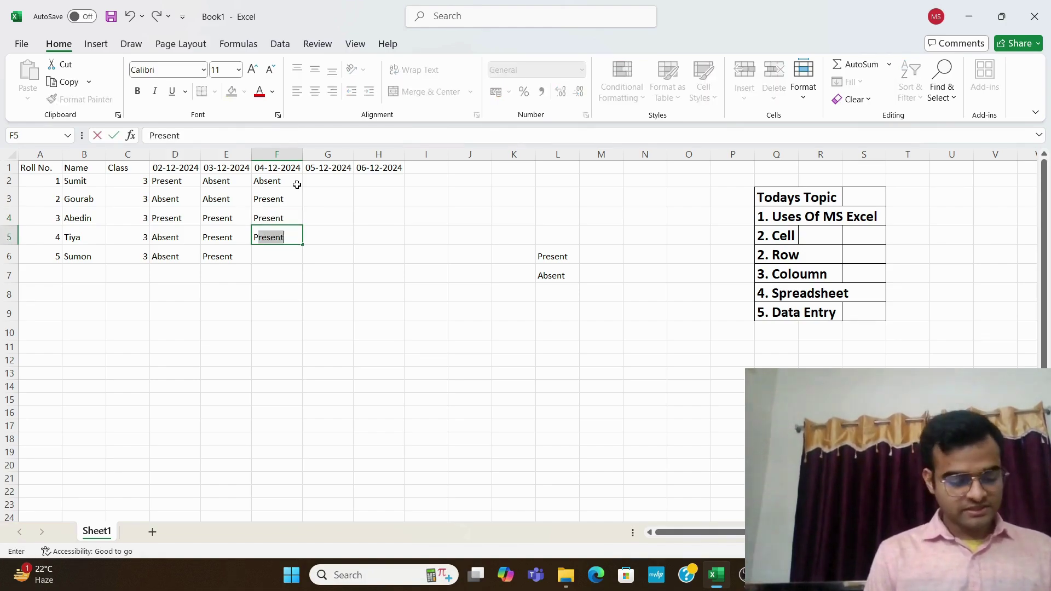
key(Return)
key(Left)
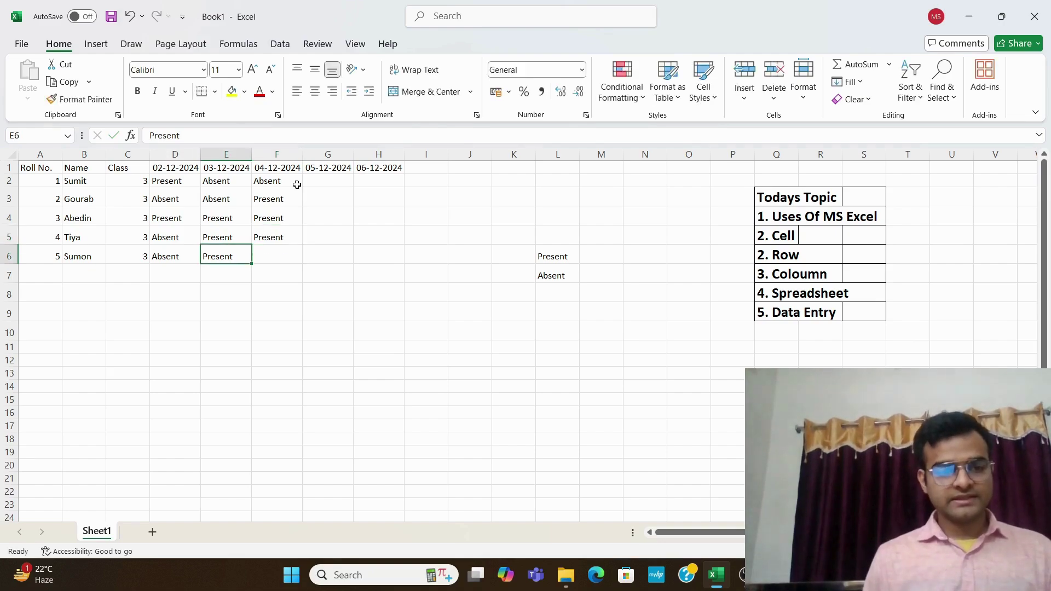
key(Right)
text(Prese)
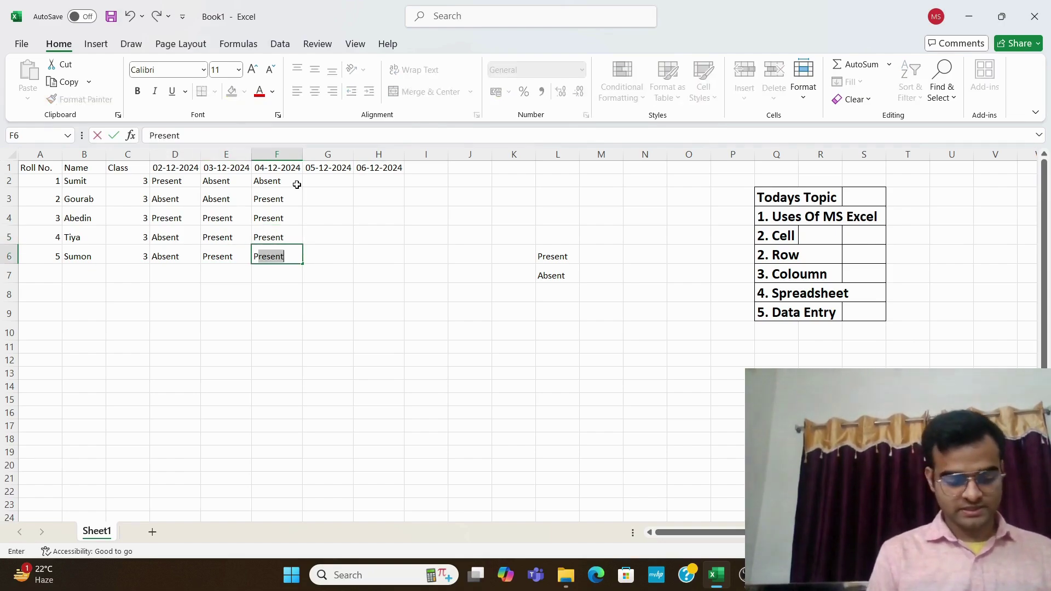
key(Right)
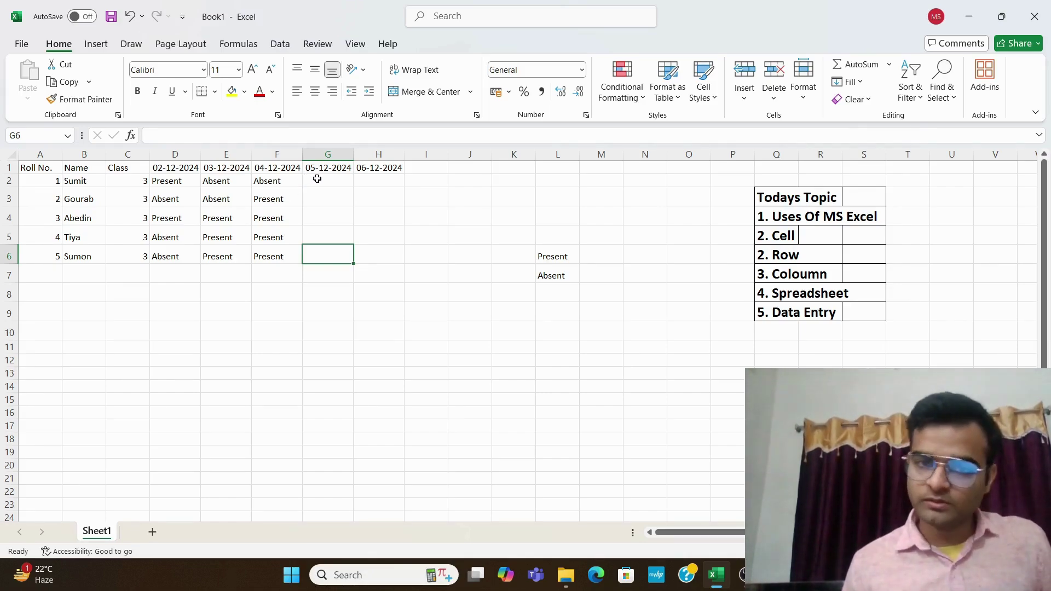
Step: Mark roll numbers 1 and 2 "Present" for 05-12-2024 in cells G2 and G3
click(318, 179)
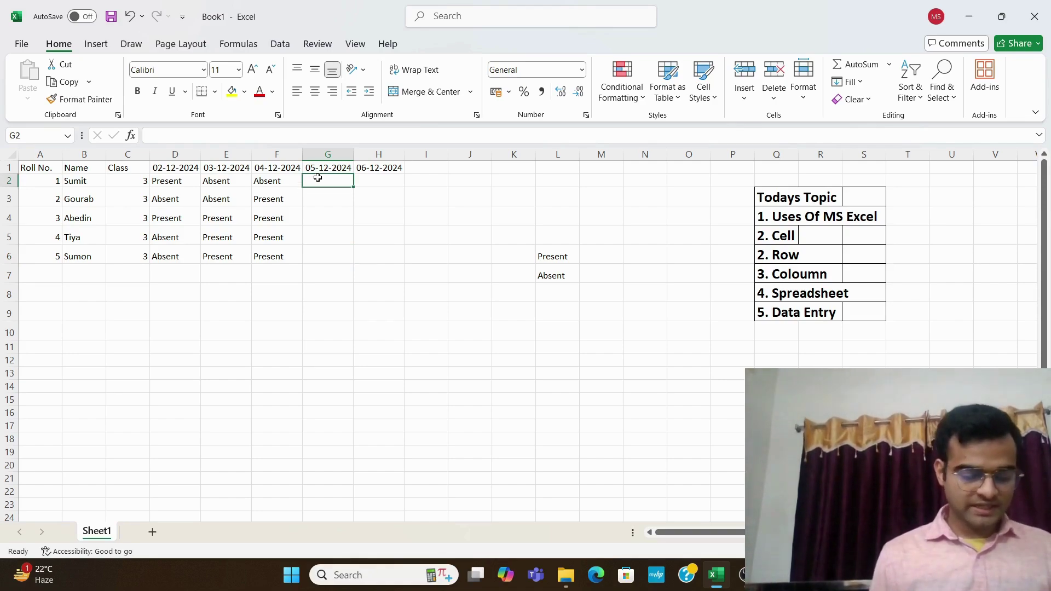
text(P)
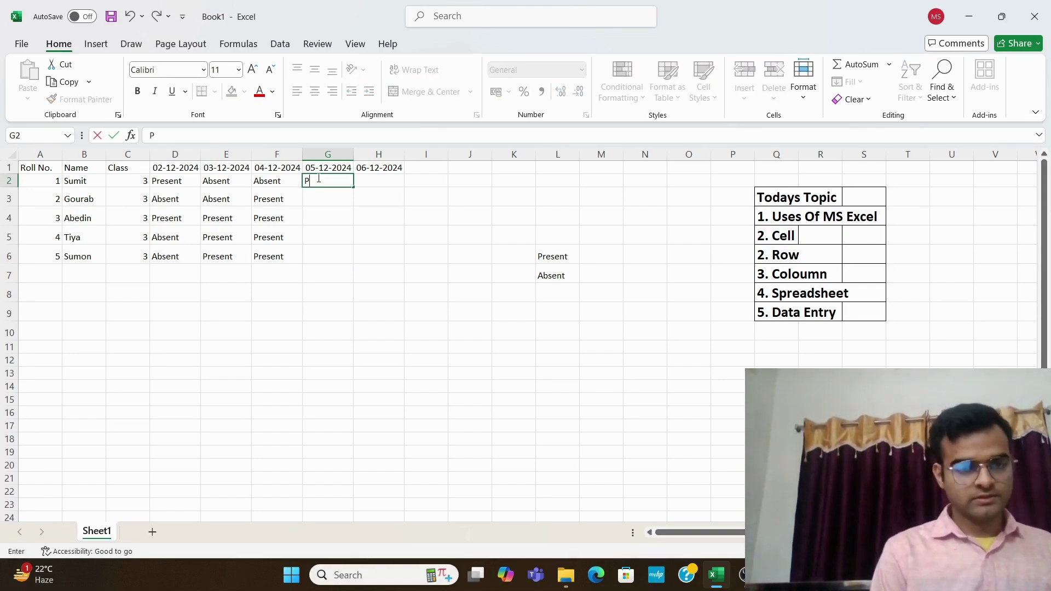
text(resent)
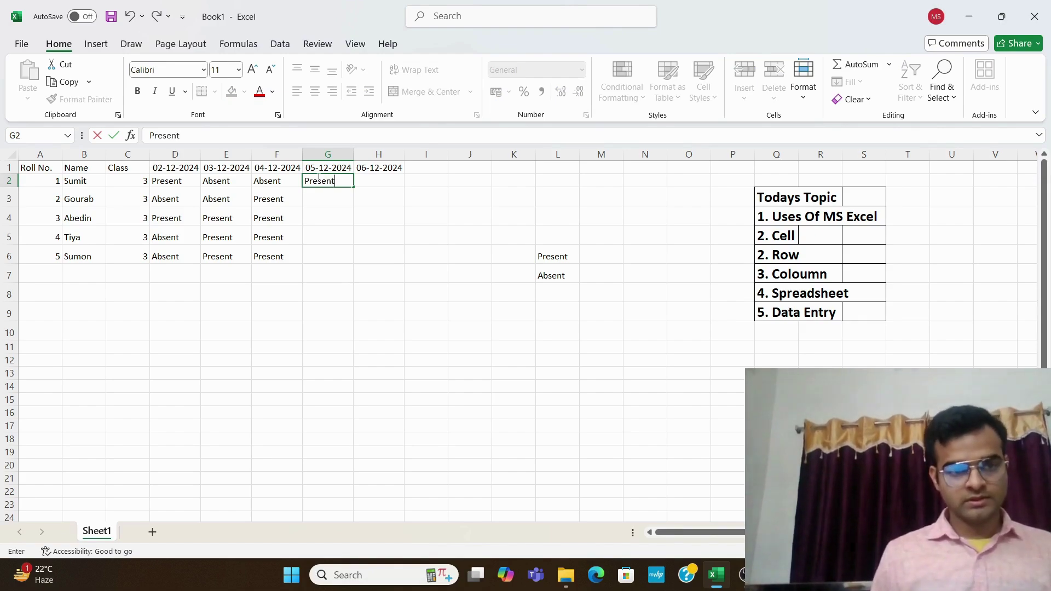
key(Return)
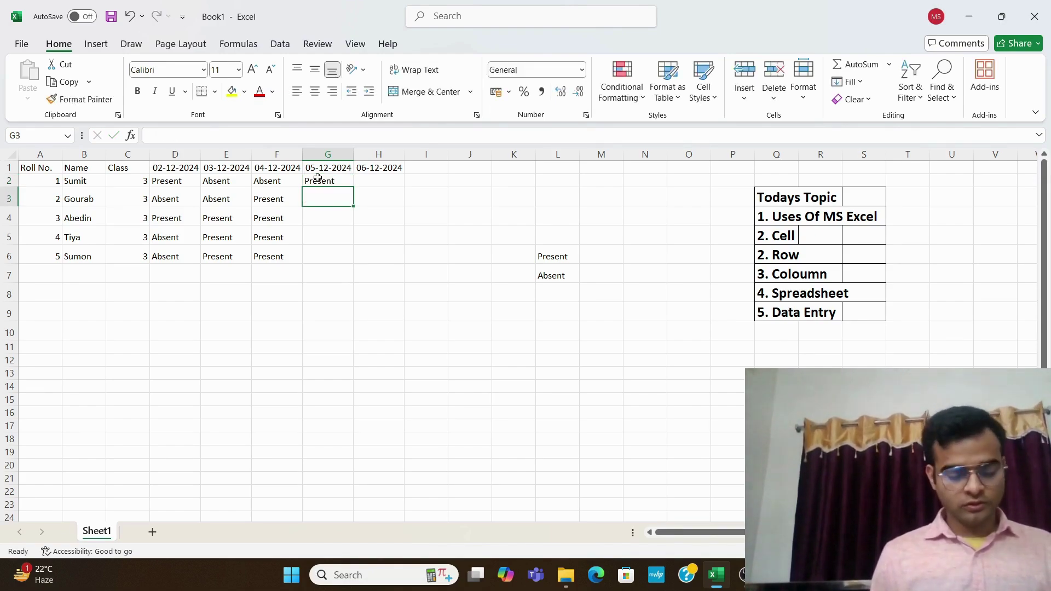
text(Present)
key(Return)
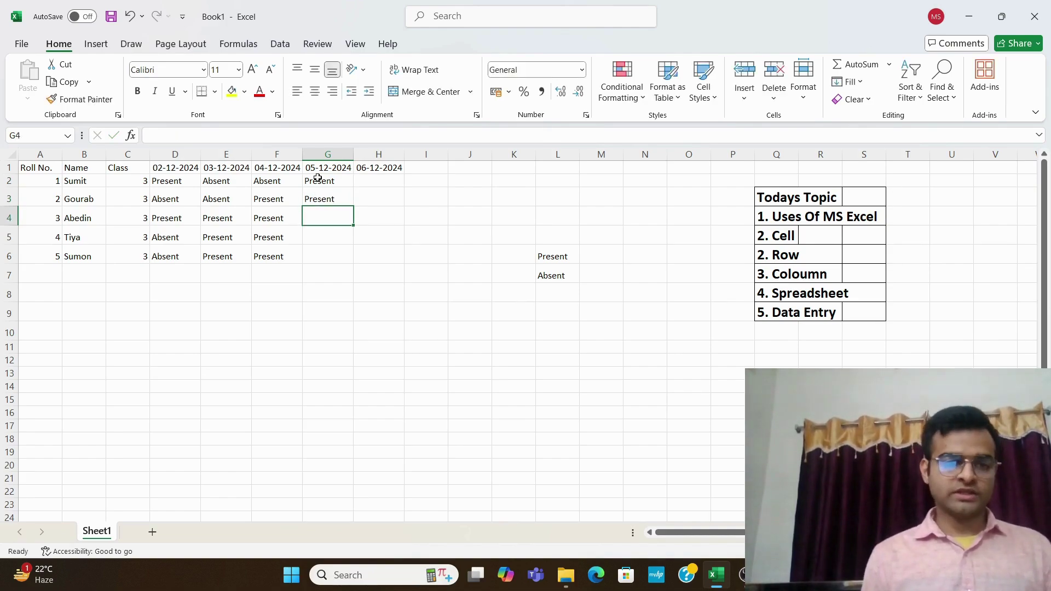
Step: Mark roll numbers 3 to 5 "Absent" for 05-12-2024 in cells G4 to G6
text(Abe)
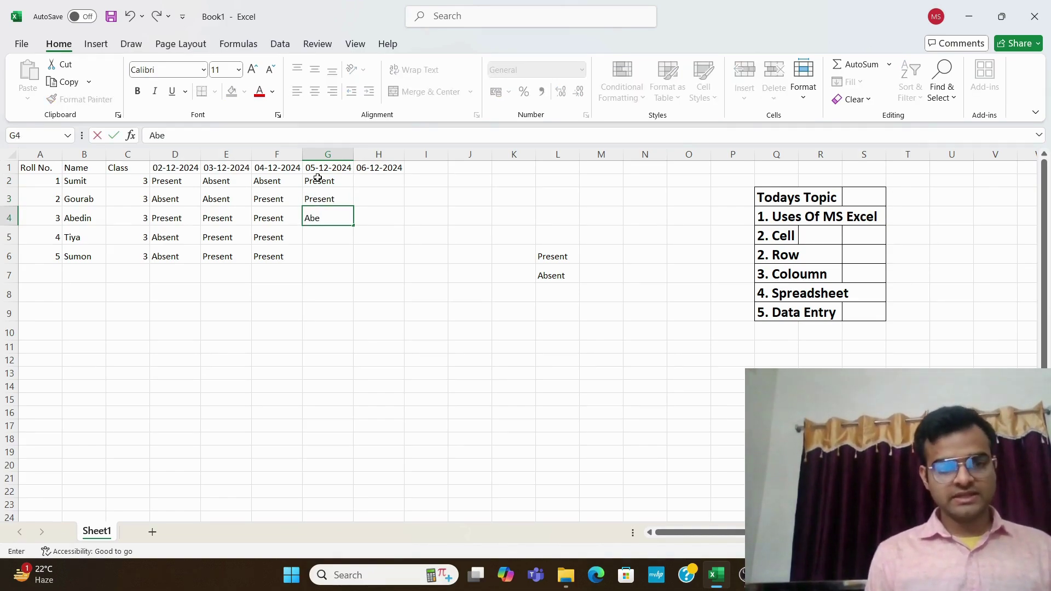
key(BackSpace)
text(sent)
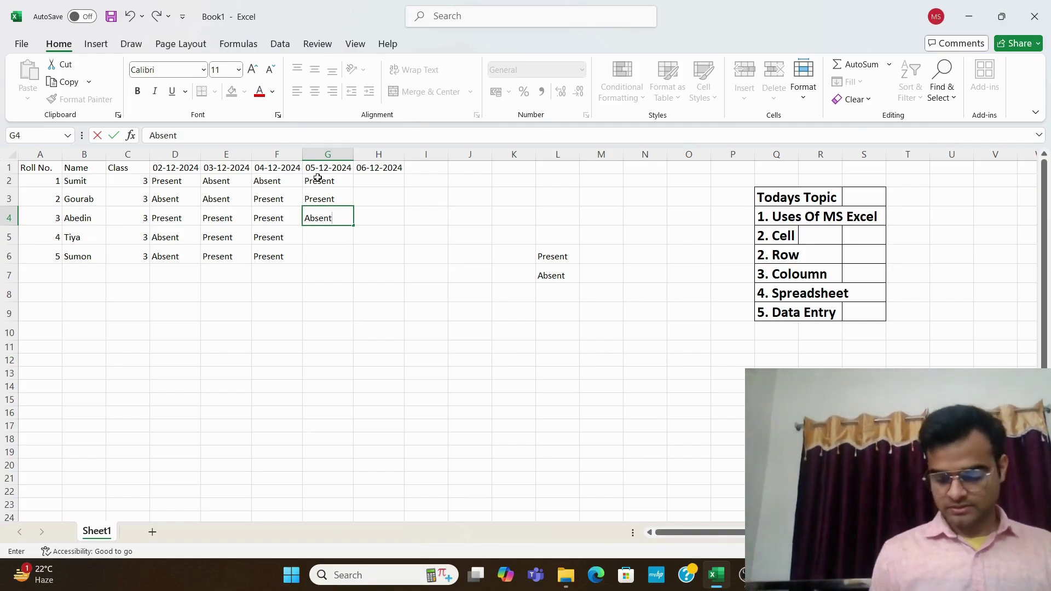
key(Return)
text(Absent)
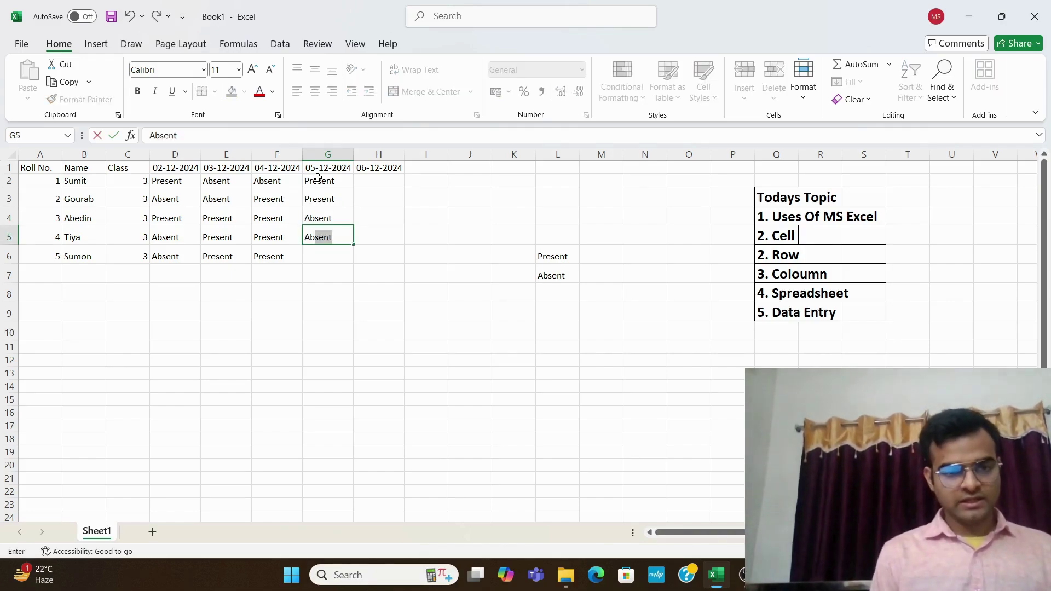
key(Return)
text(Absent)
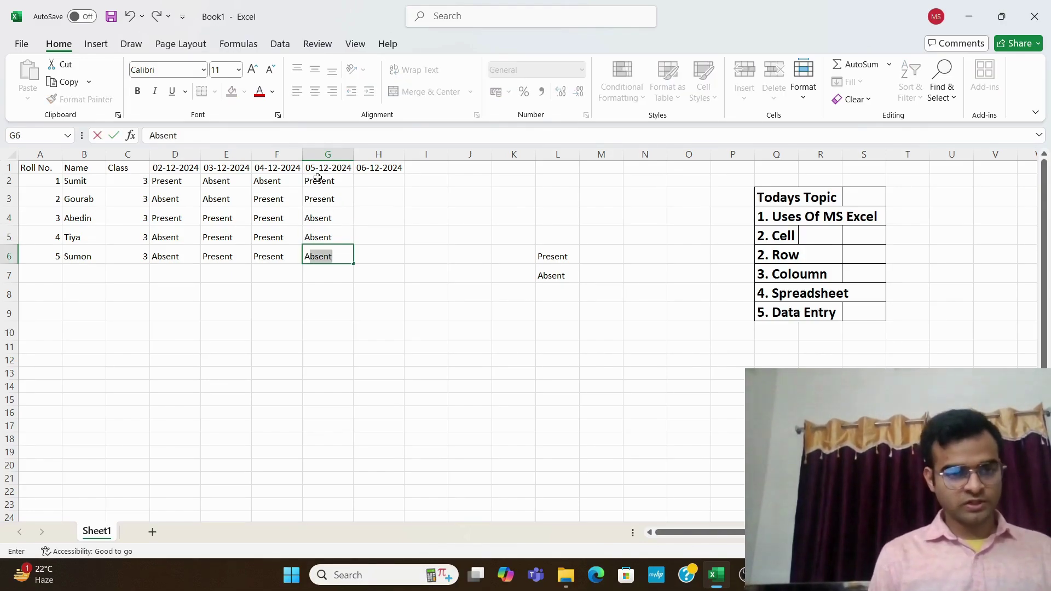
key(Tab)
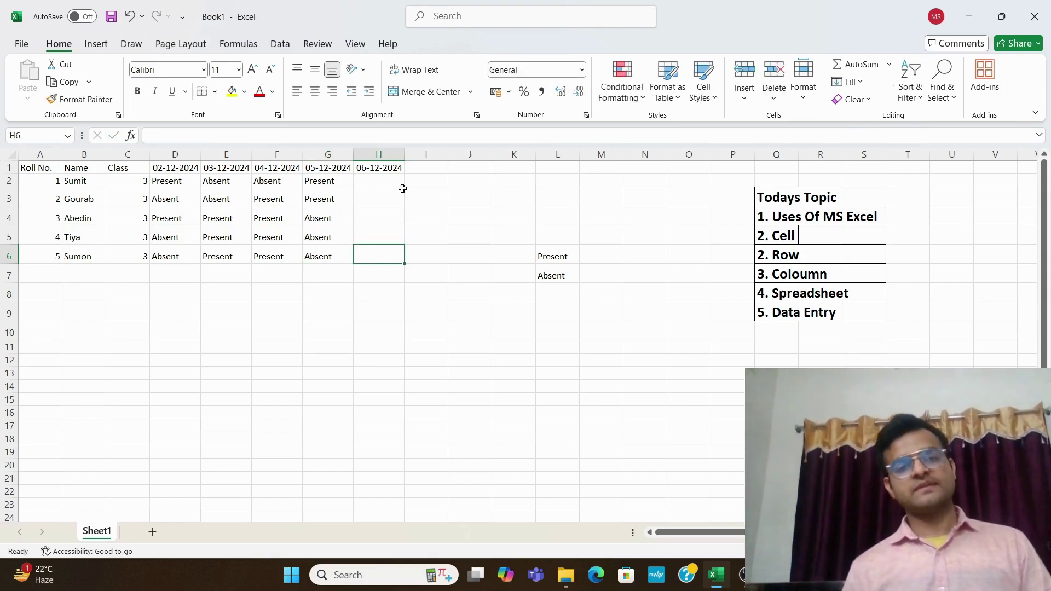
click(386, 180)
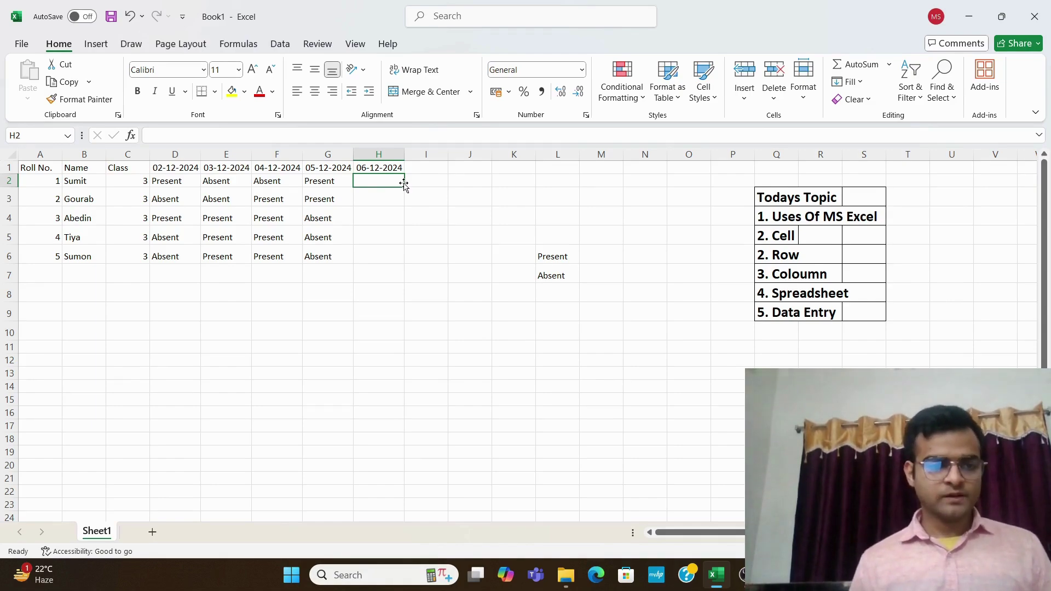
text(A)
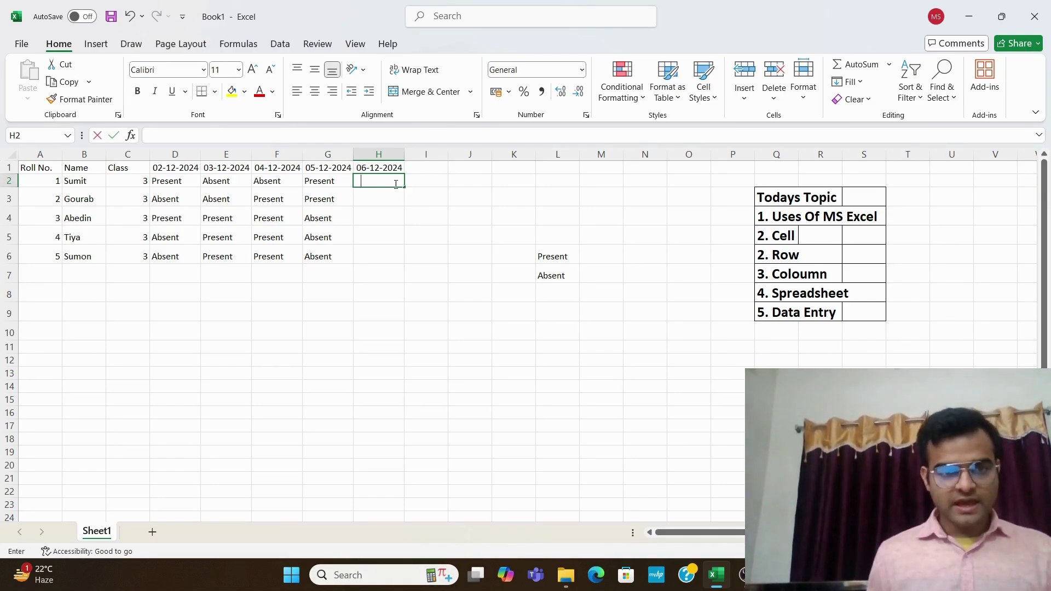
text(bsent)
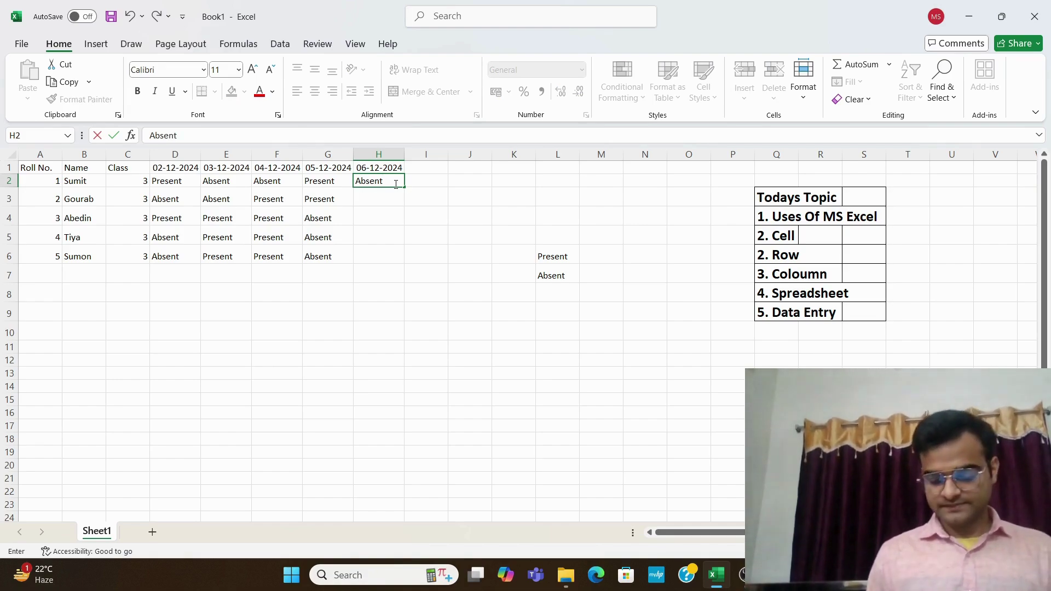
key(BackSpace)
key(BackSpace)
key(BackSpace)
key(BackSpace)
key(BackSpace)
key(BackSpace)
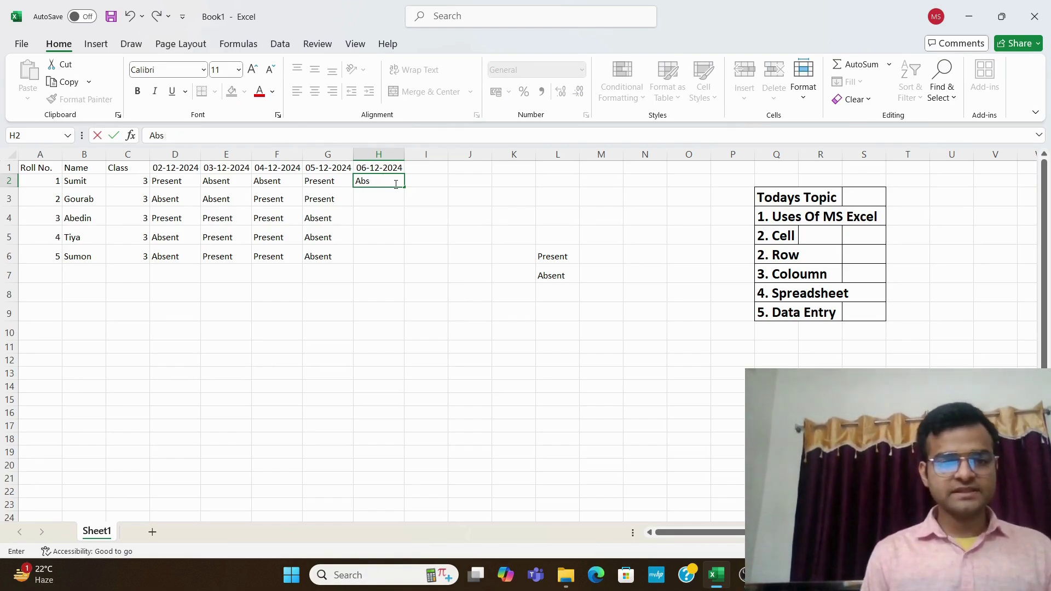
click(488, 223)
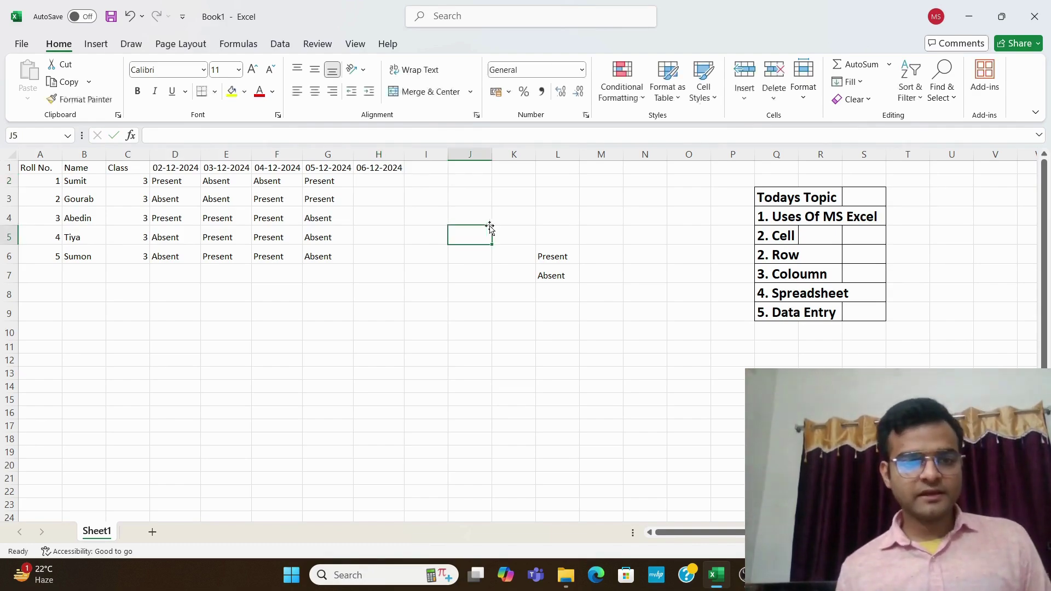
drag(377, 180, 378, 261)
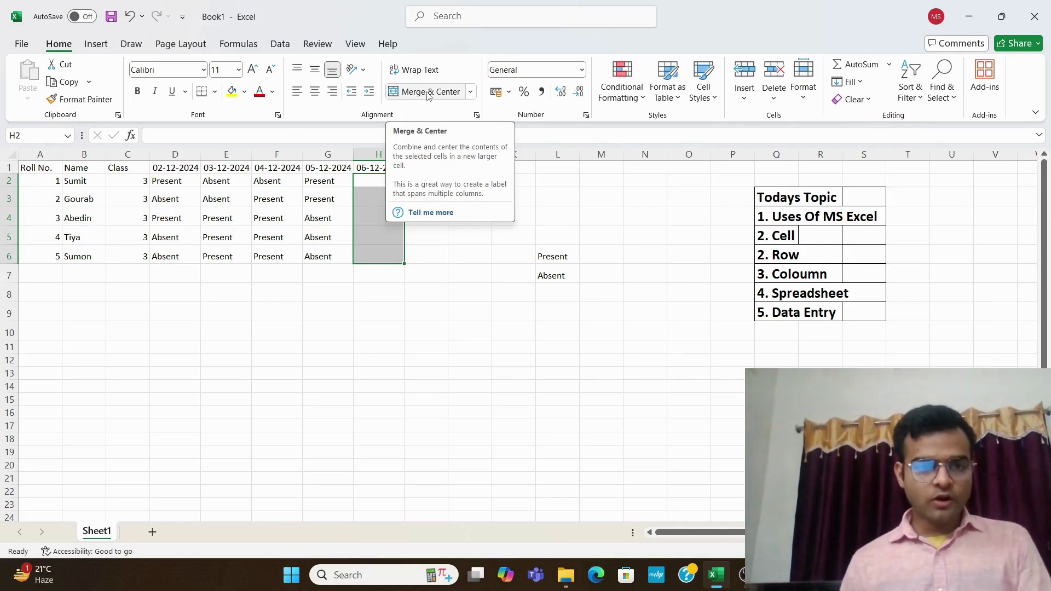
click(455, 258)
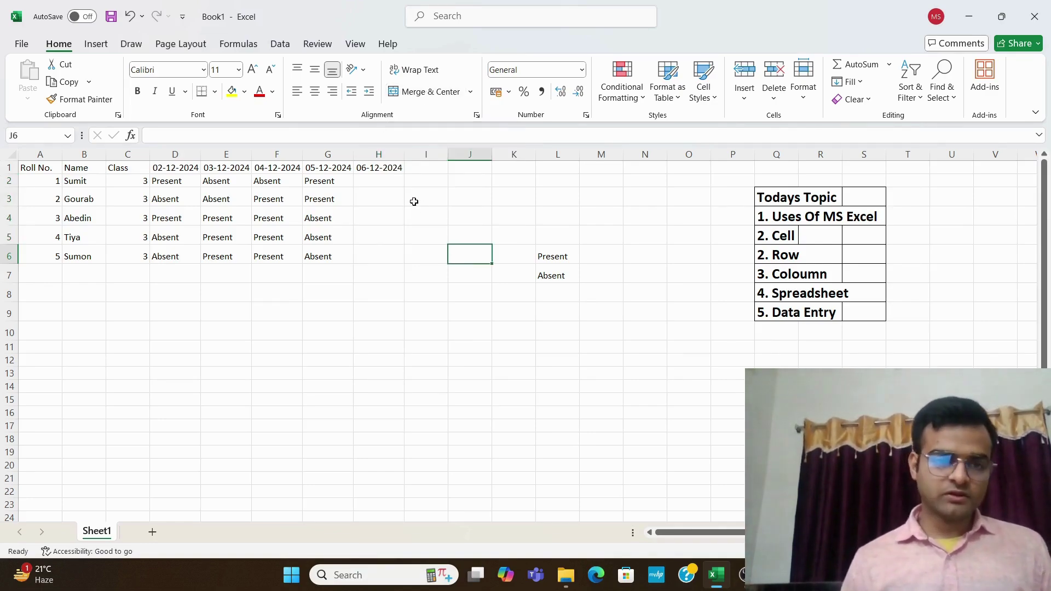
Step: Enter "H" in cell H2 and "O" in cell H3 under the 06-12-2024 heading
click(390, 180)
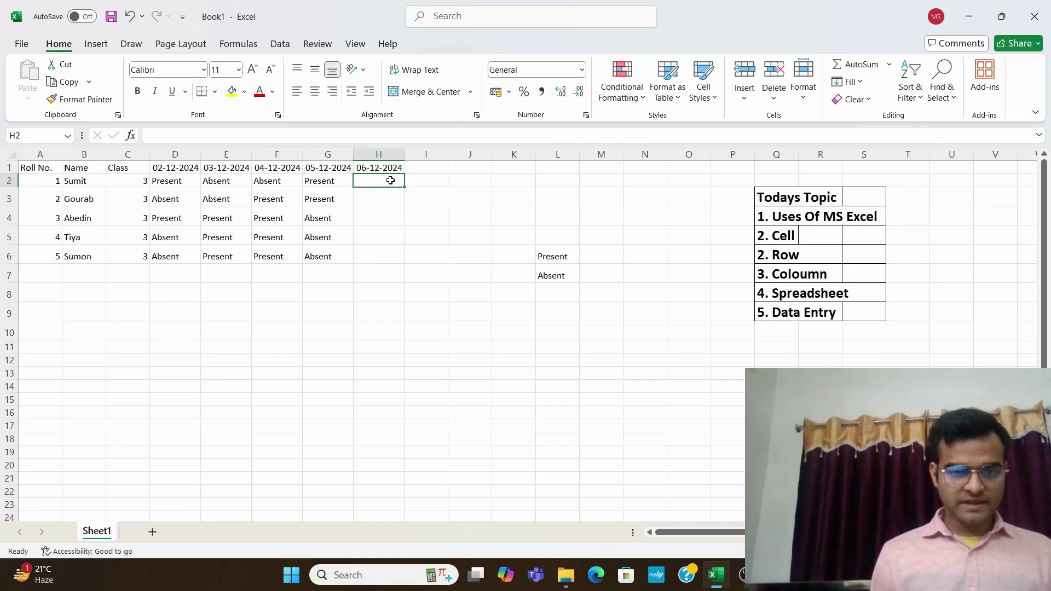
text(H)
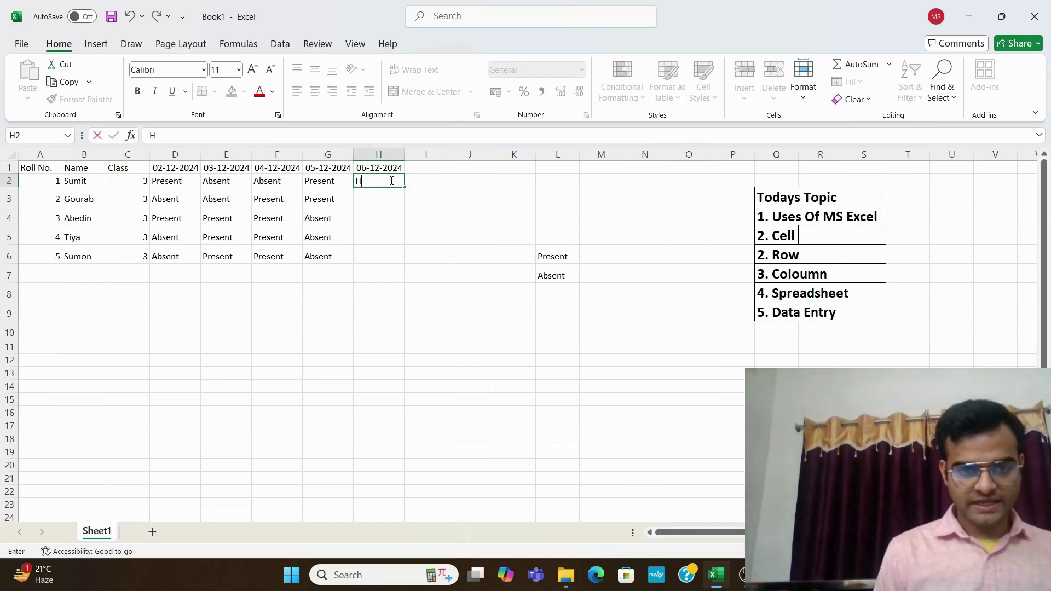
key(Return)
text(O)
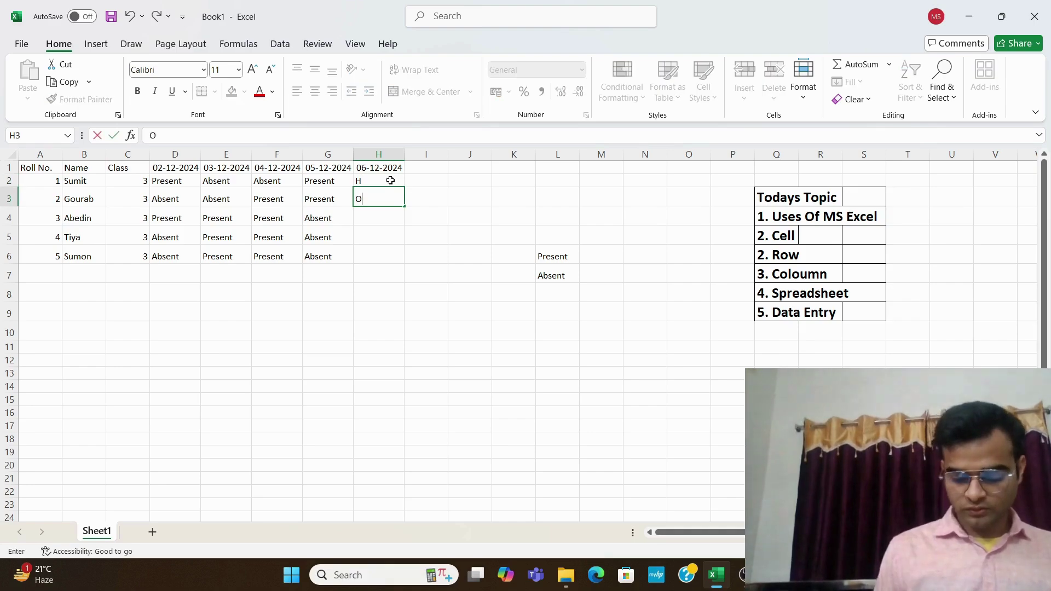
key(Return)
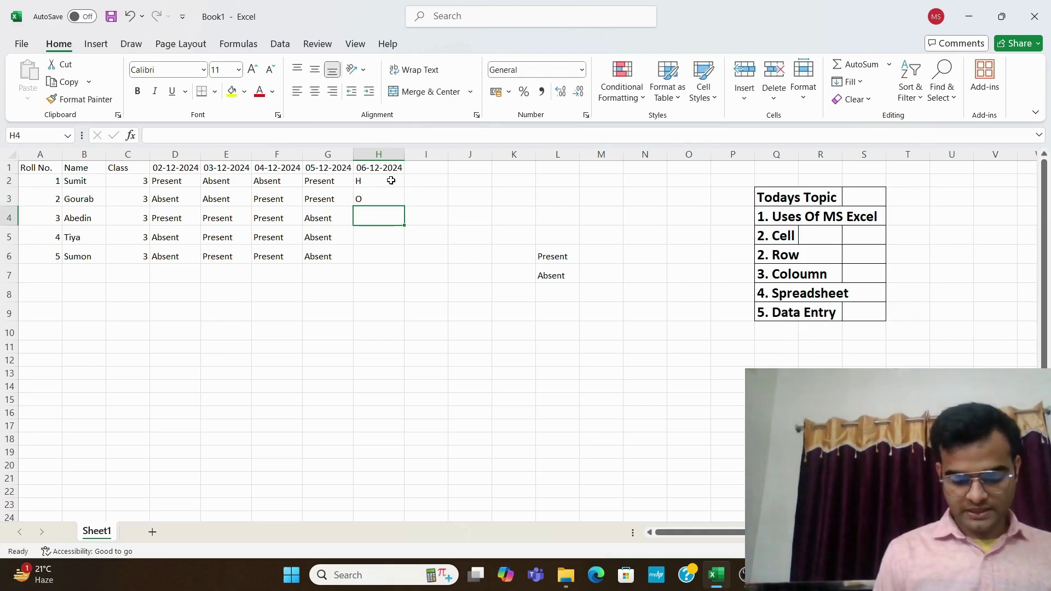
Step: Enter "LI" in cell H4 and "D" in cell H5 under the 06-12-2024 heading
text(L)
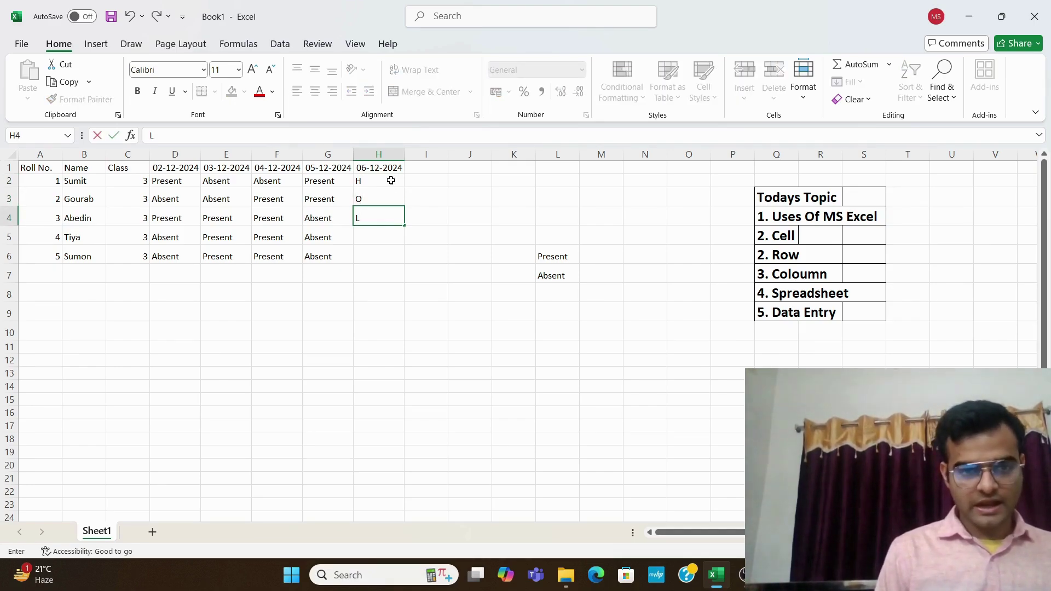
text(L)
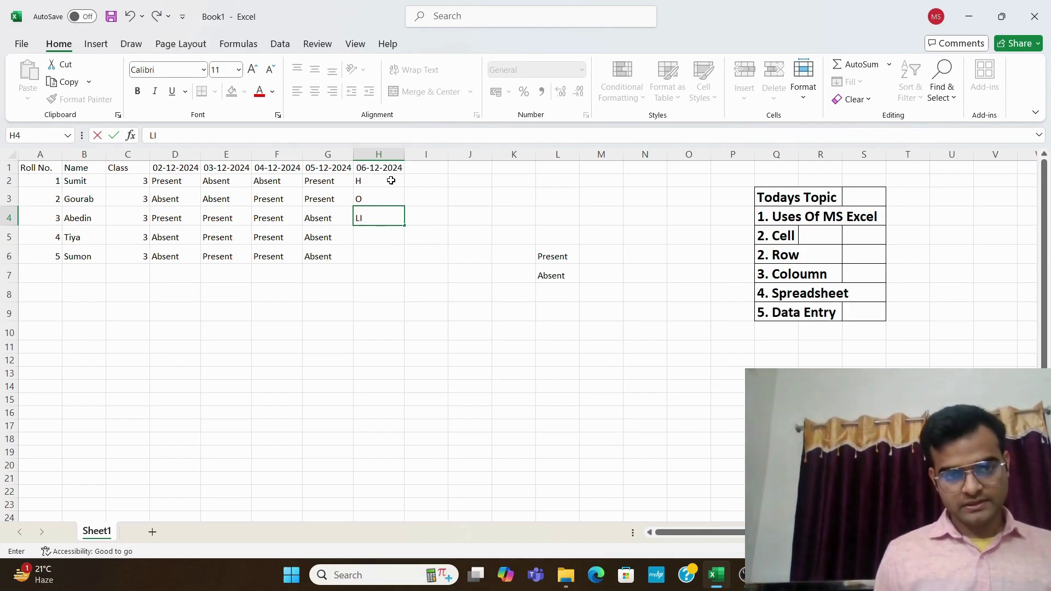
key(Return)
text(D)
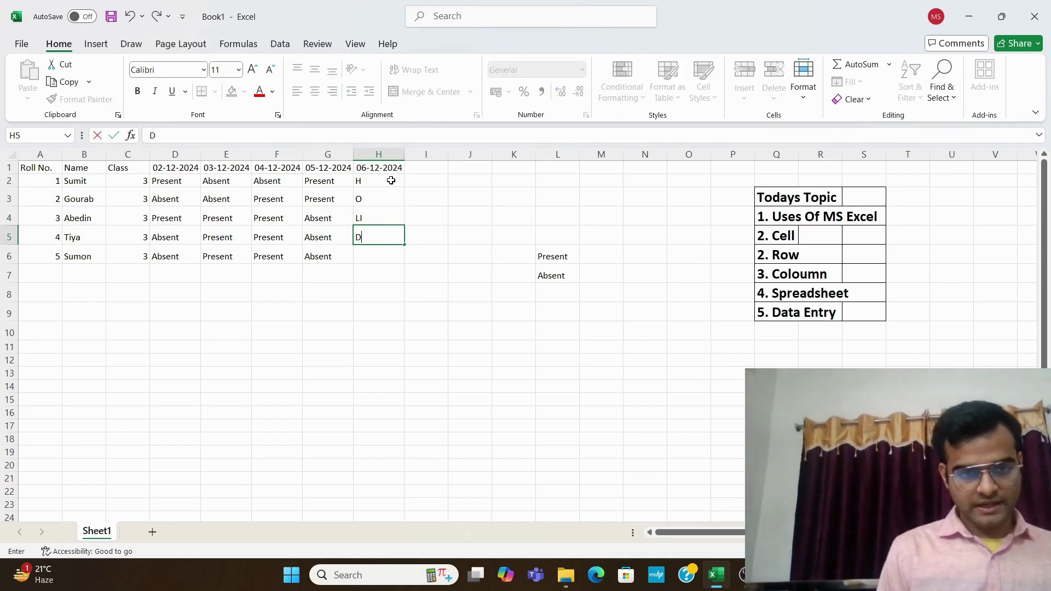
key(Up)
key(Up)
key(Up)
key(Up)
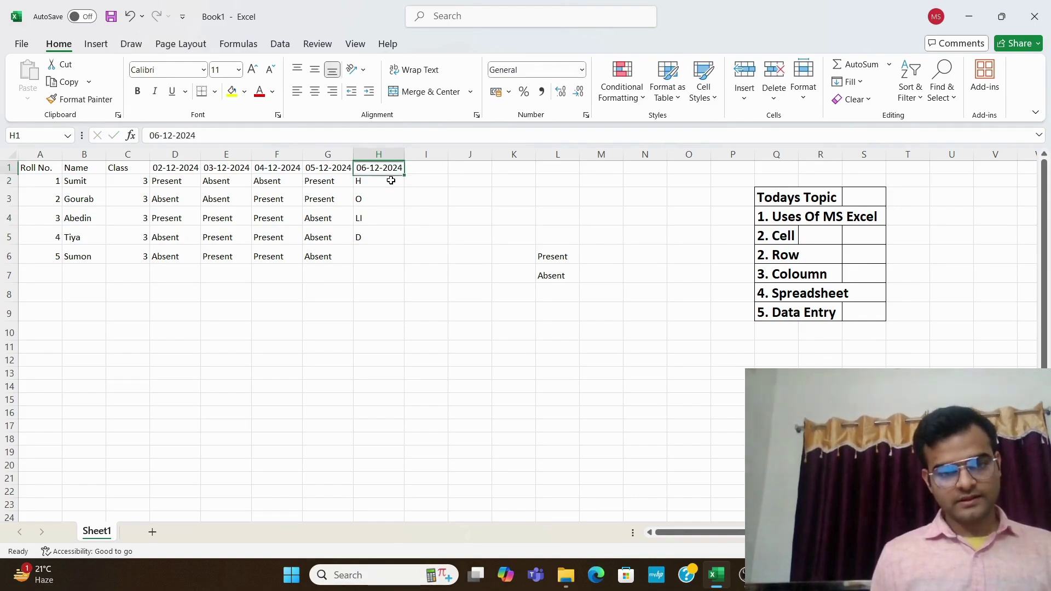
key(Right)
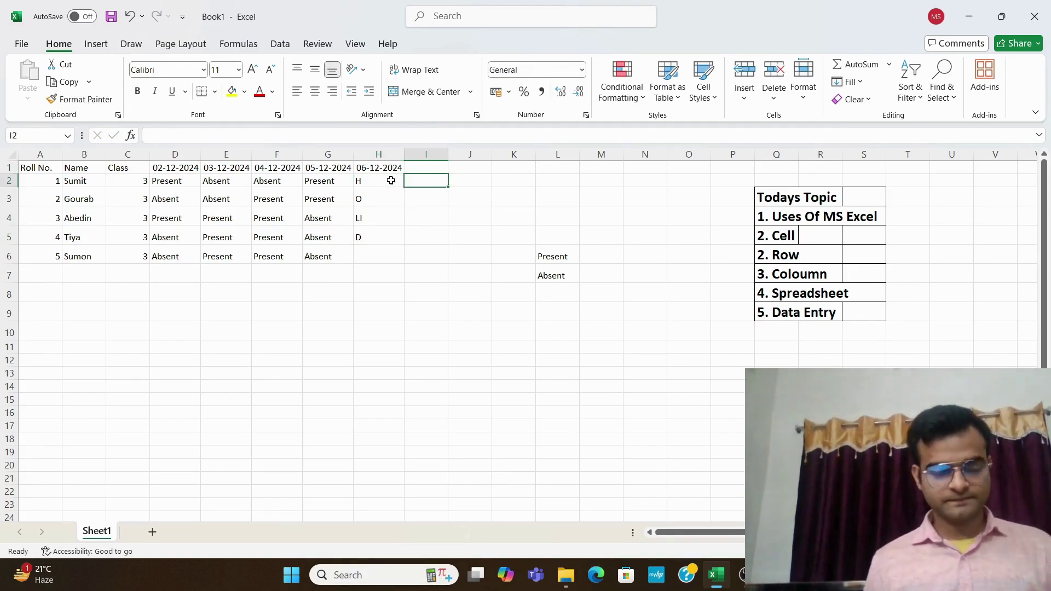
drag(383, 180, 385, 230)
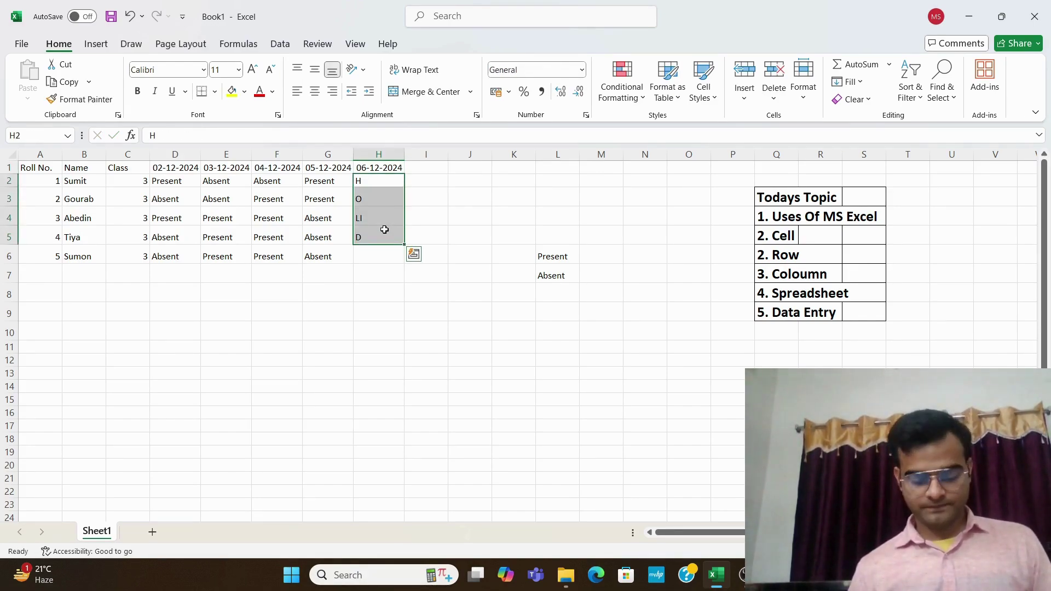
click(372, 249)
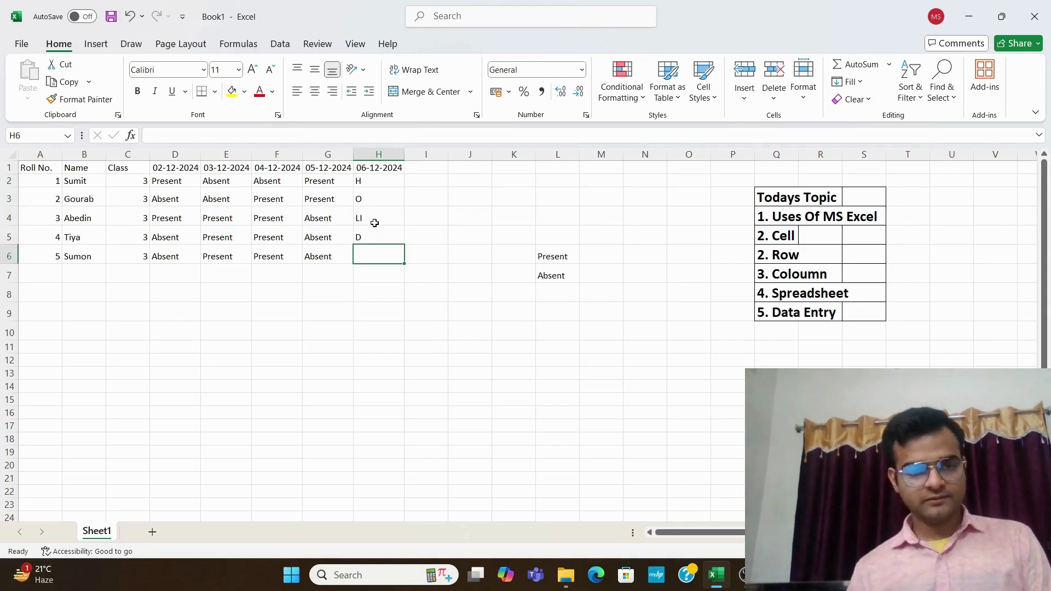
Step: Correct cell H4 to "L" and cell H5 to "I", and enter "D" in cell H6
click(374, 219)
double_click(374, 219)
key(BackSpace)
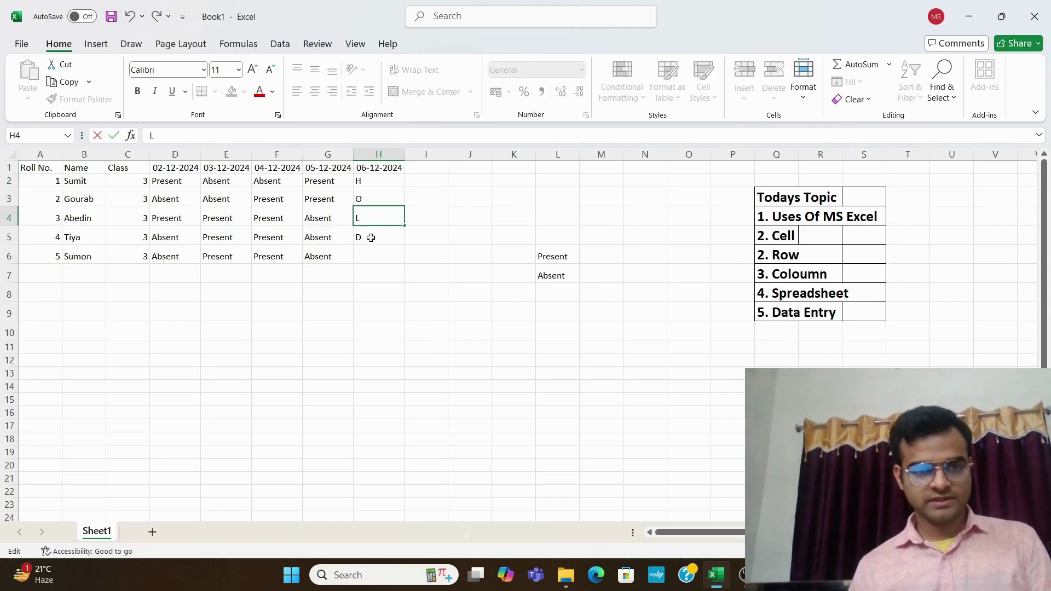
double_click(371, 239)
key(BackSpace)
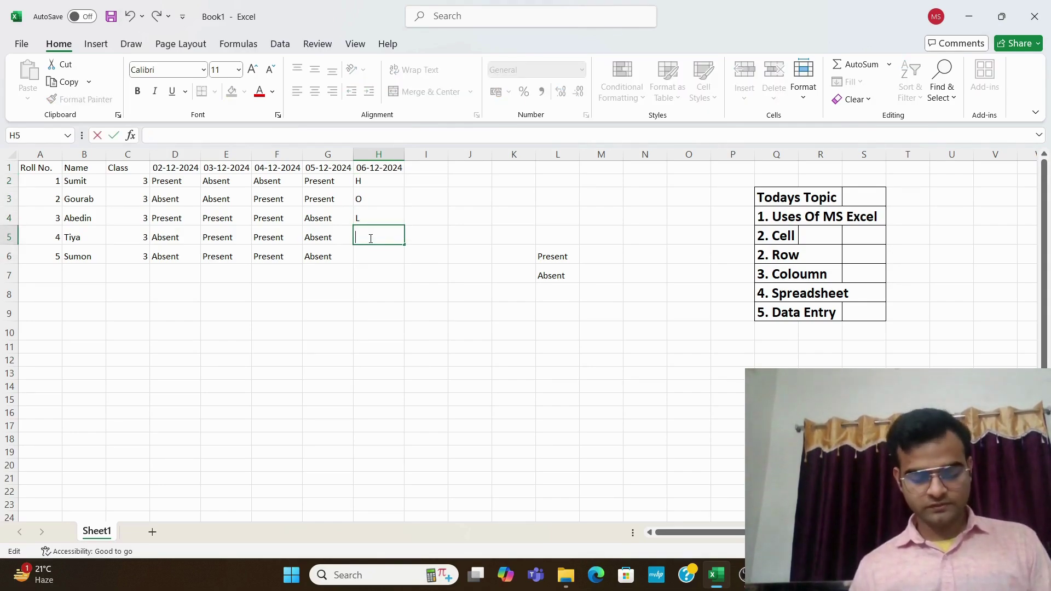
text(I)
click(366, 254)
text(D)
Step: Complete the vertical word HOLIDAY by entering "A" in cell H7 and "Y" in cell H8
click(381, 273)
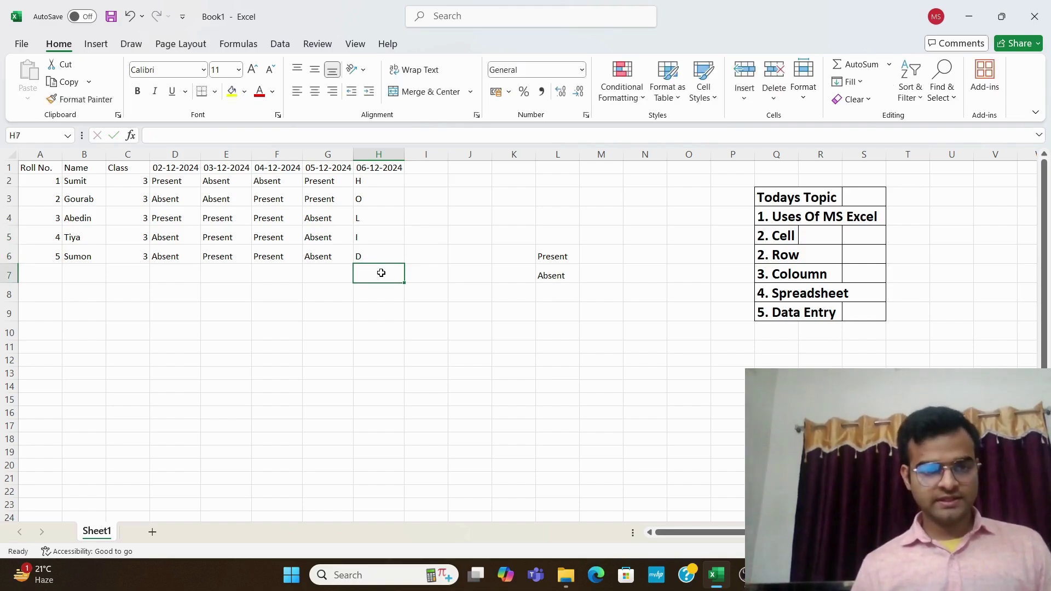
text(A)
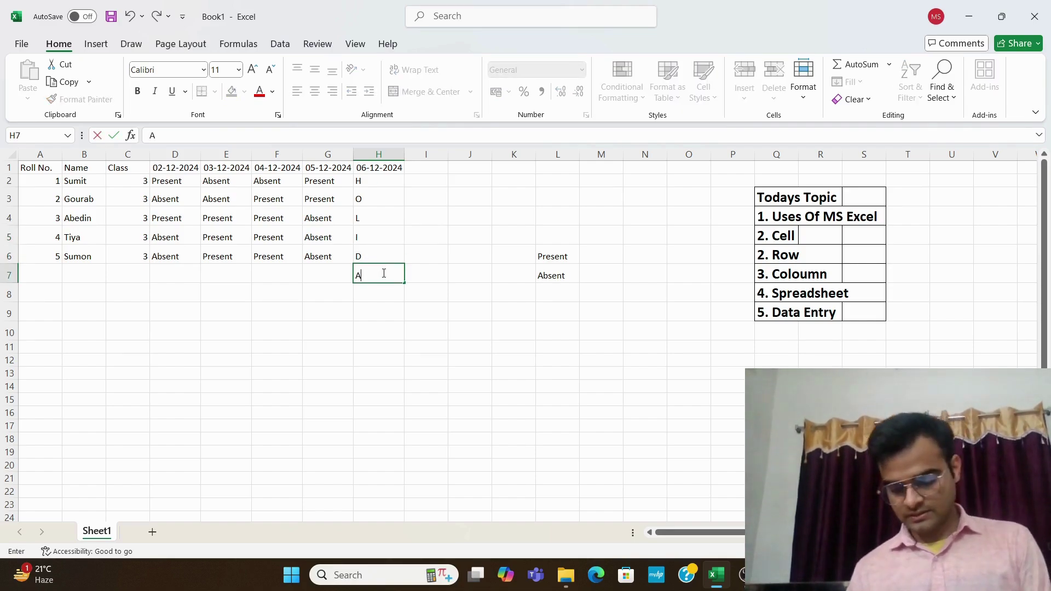
key(Return)
text(Y)
click(423, 400)
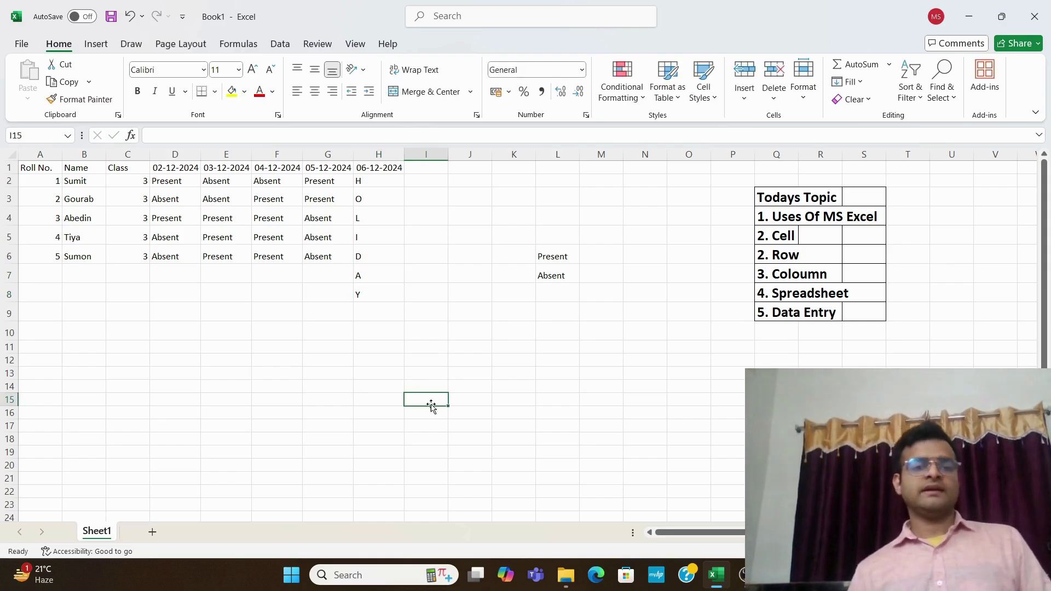
Step: Apply the red font color to the HOLIDAY letters in cells H2 to H8
drag(390, 183, 392, 286)
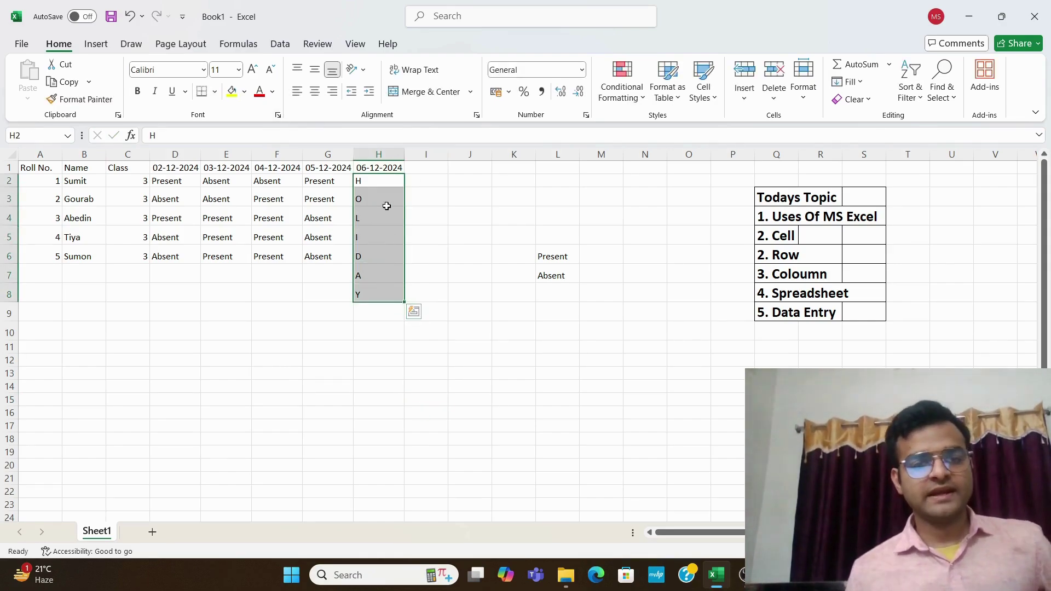
click(410, 291)
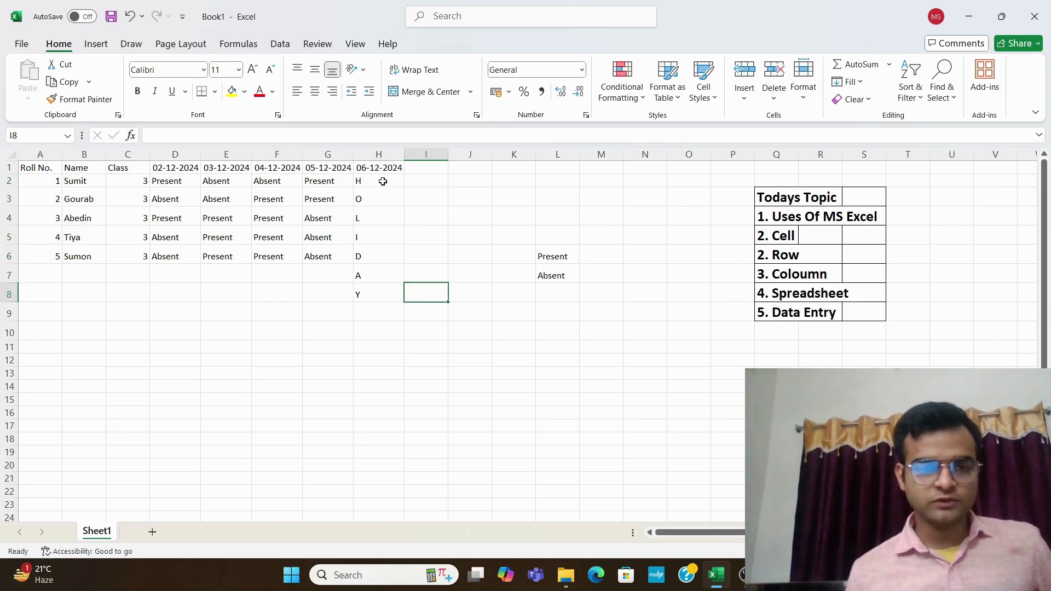
drag(382, 180, 378, 288)
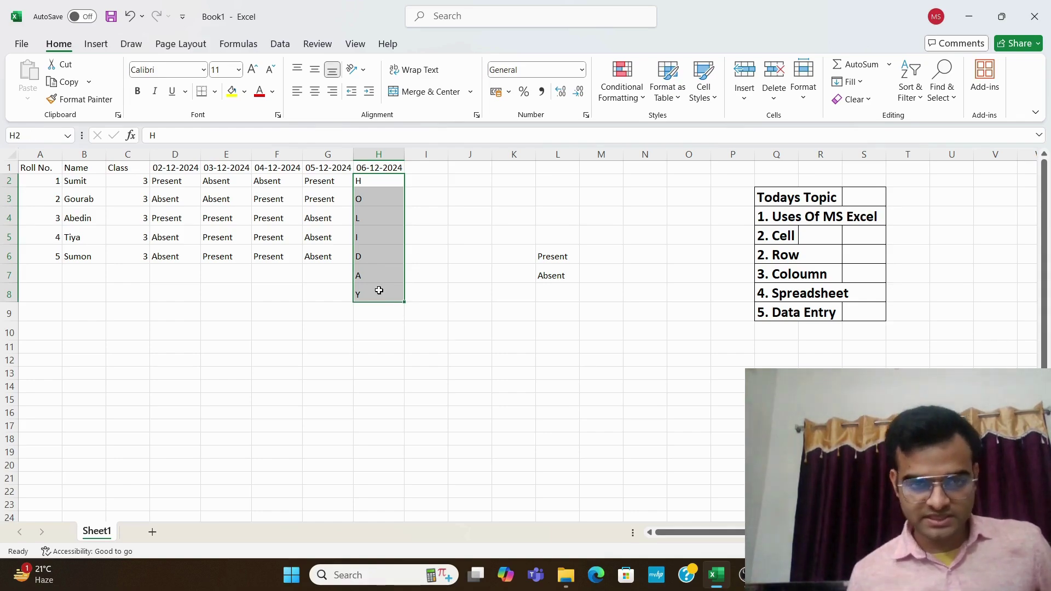
click(259, 97)
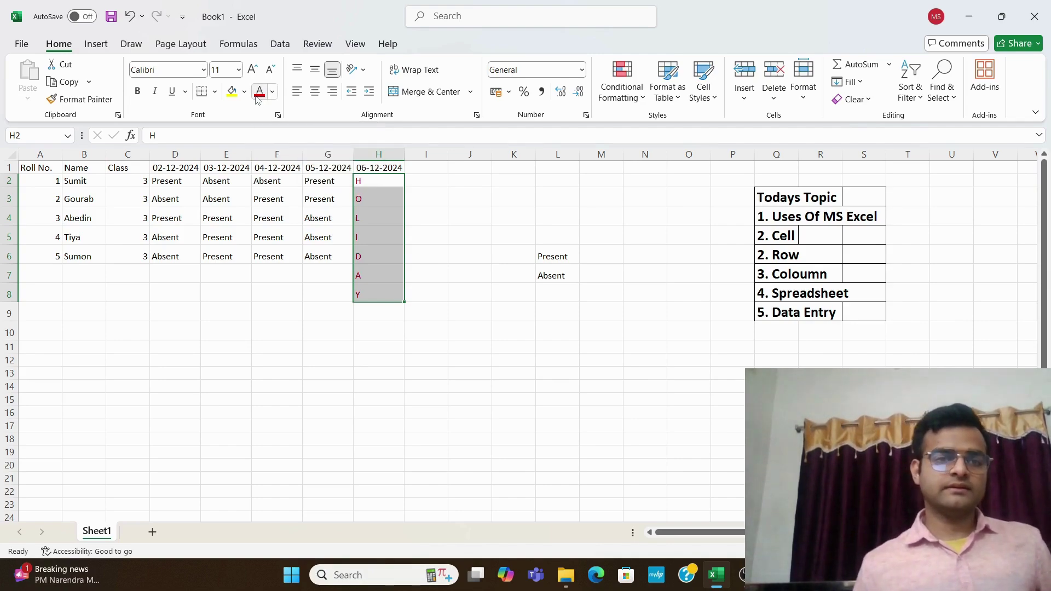
click(423, 214)
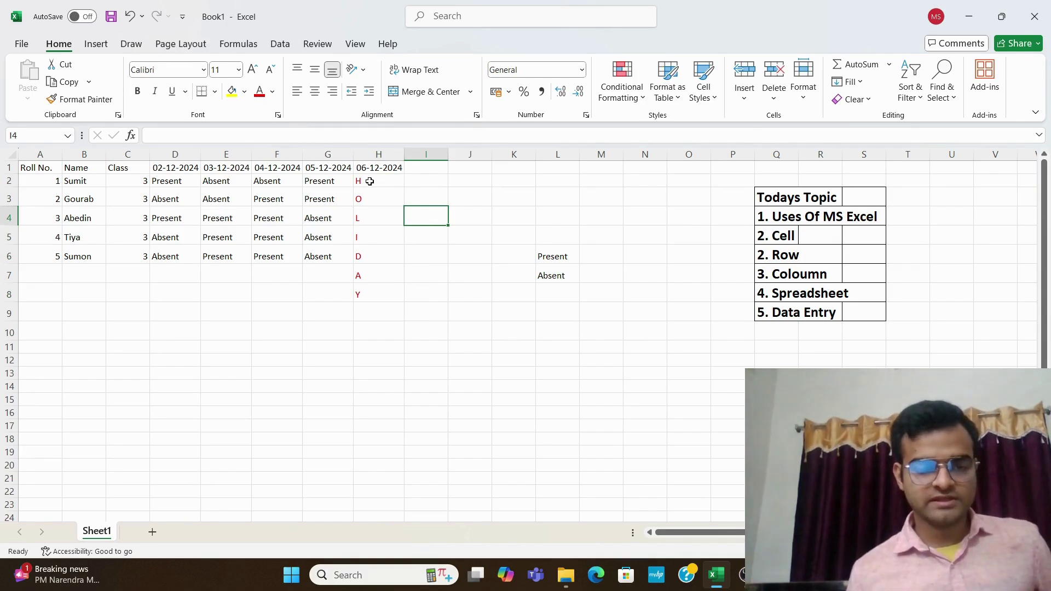
Step: Center the HOLIDAY letters horizontally in cells H2 to H8
drag(377, 186, 370, 293)
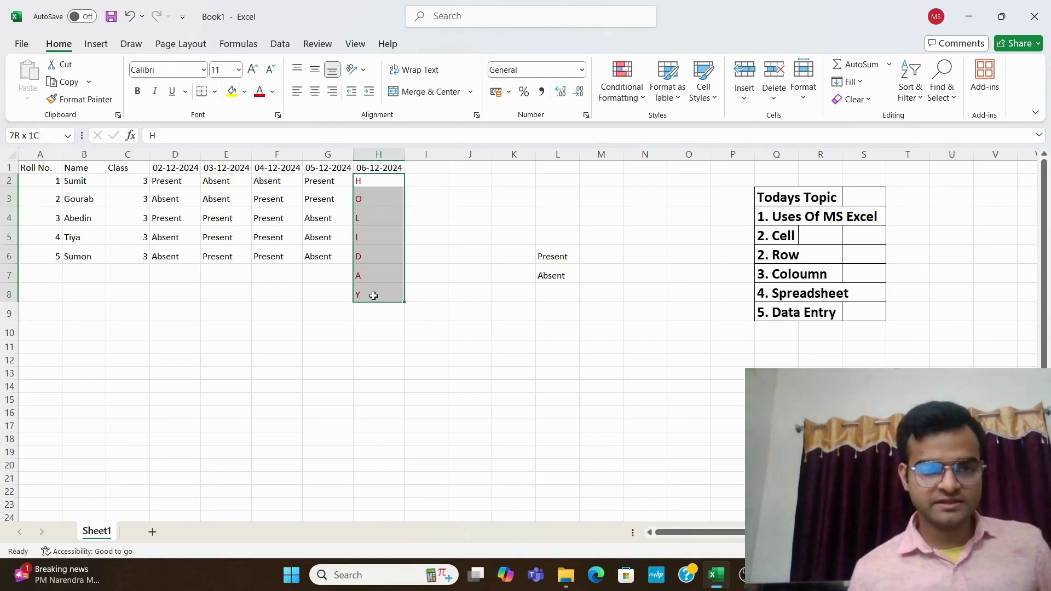
click(315, 98)
click(369, 339)
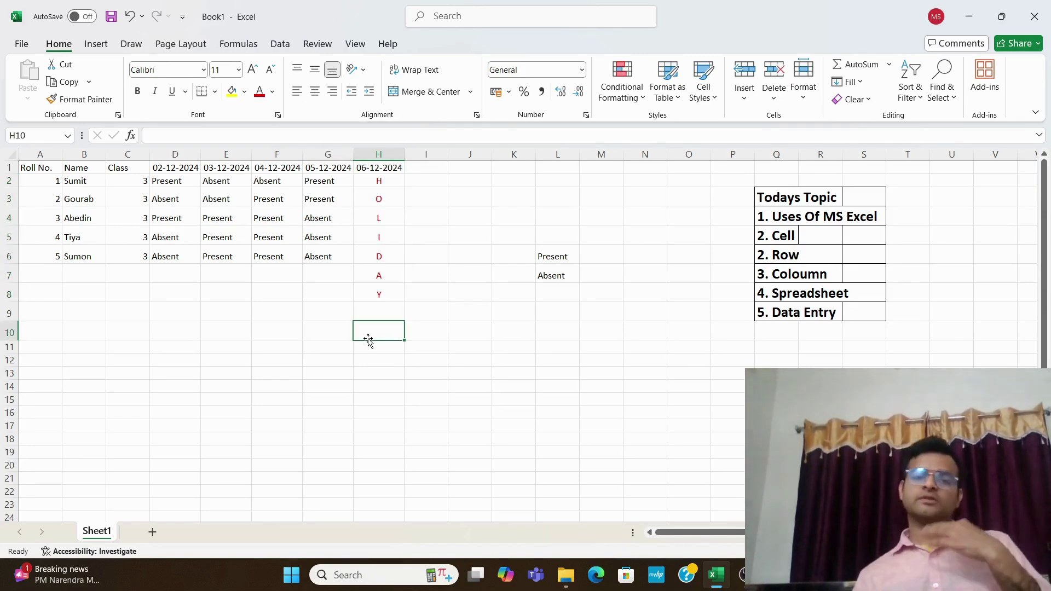